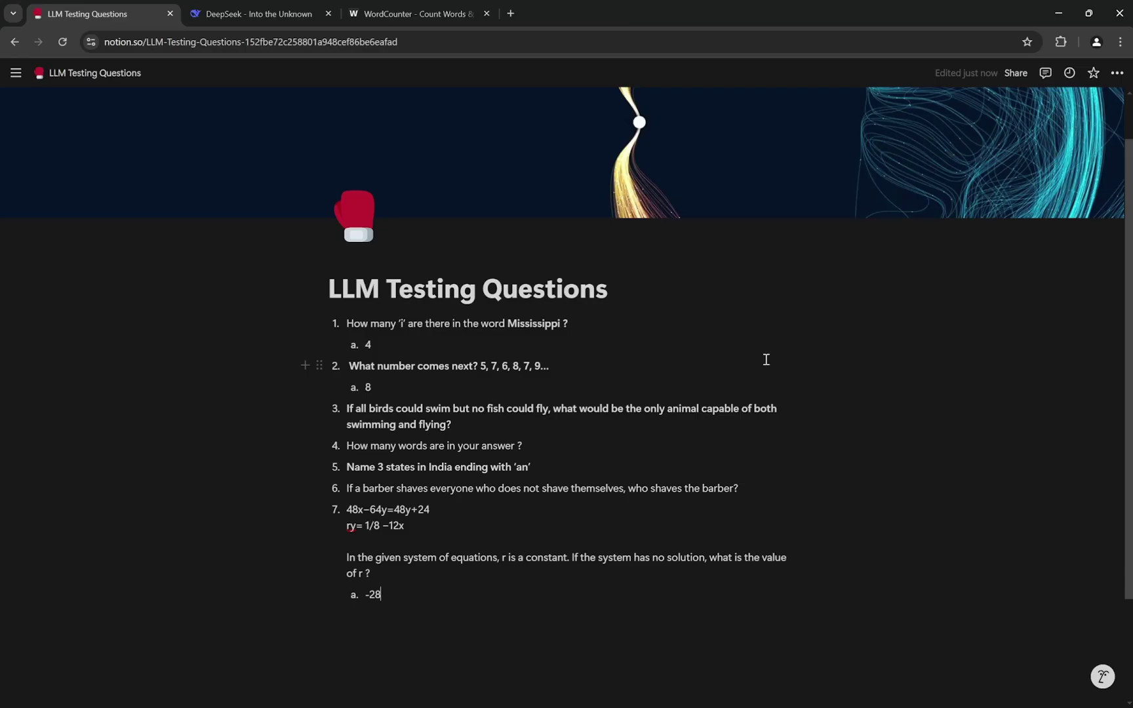
# Switch to the DeepSeek chat and turn Deep Think mode off and on again.
pyautogui.click(275, 12)
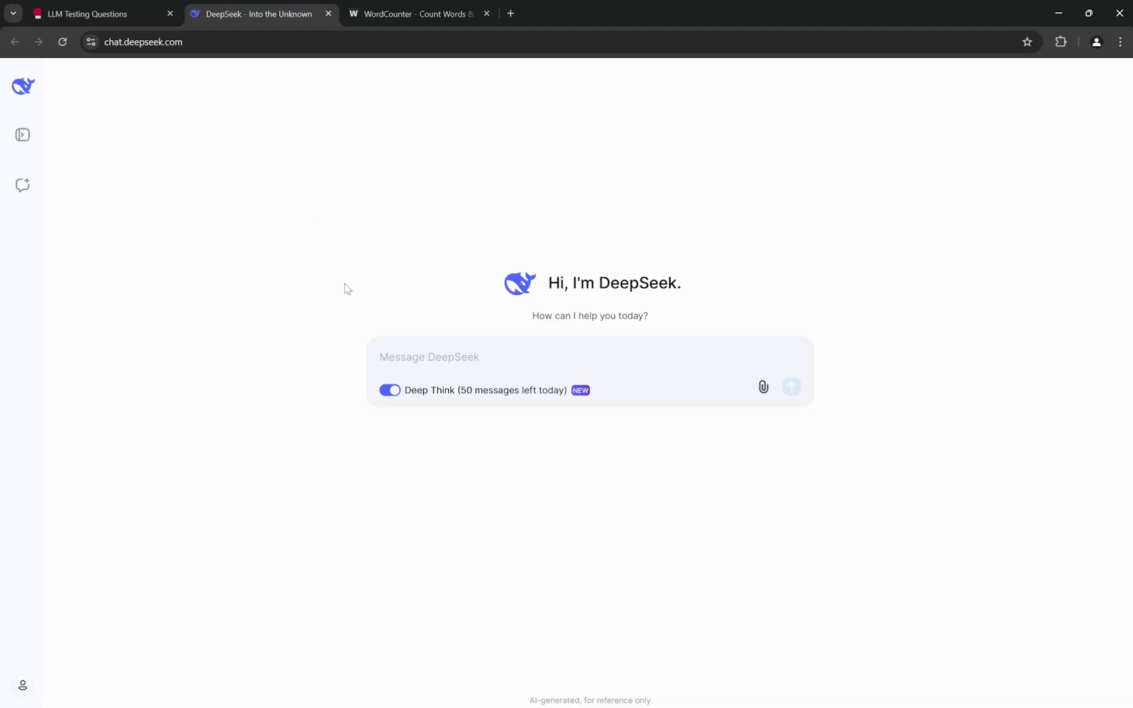
pyautogui.click(400, 398)
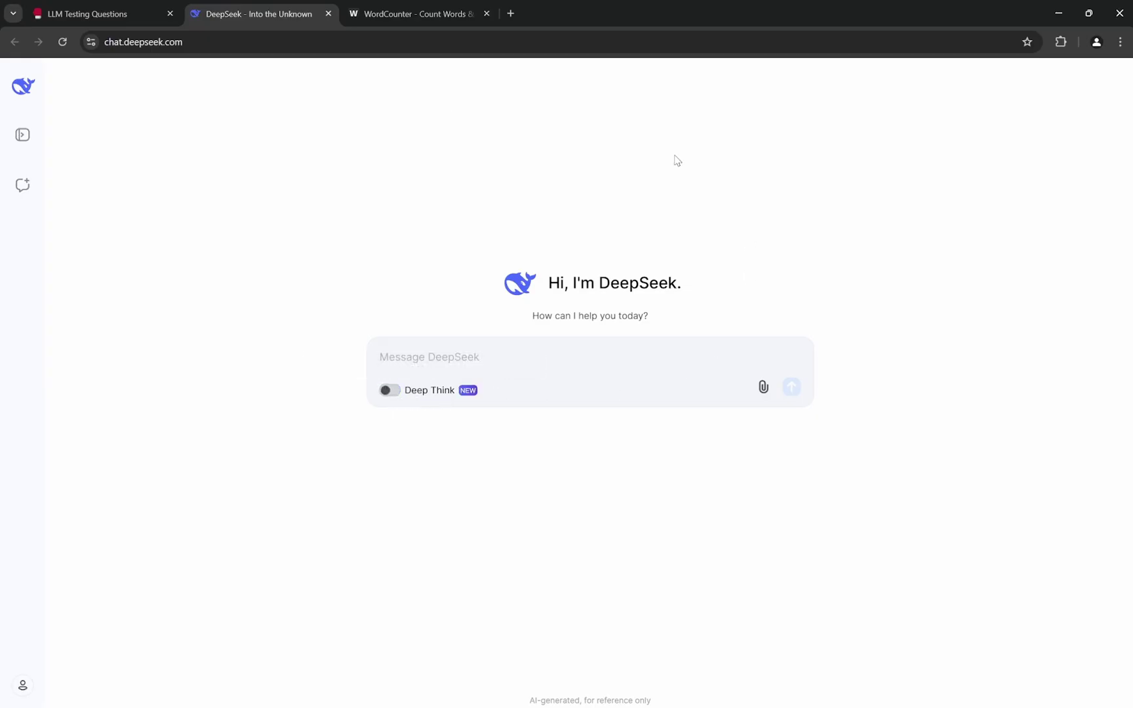
pyautogui.click(390, 392)
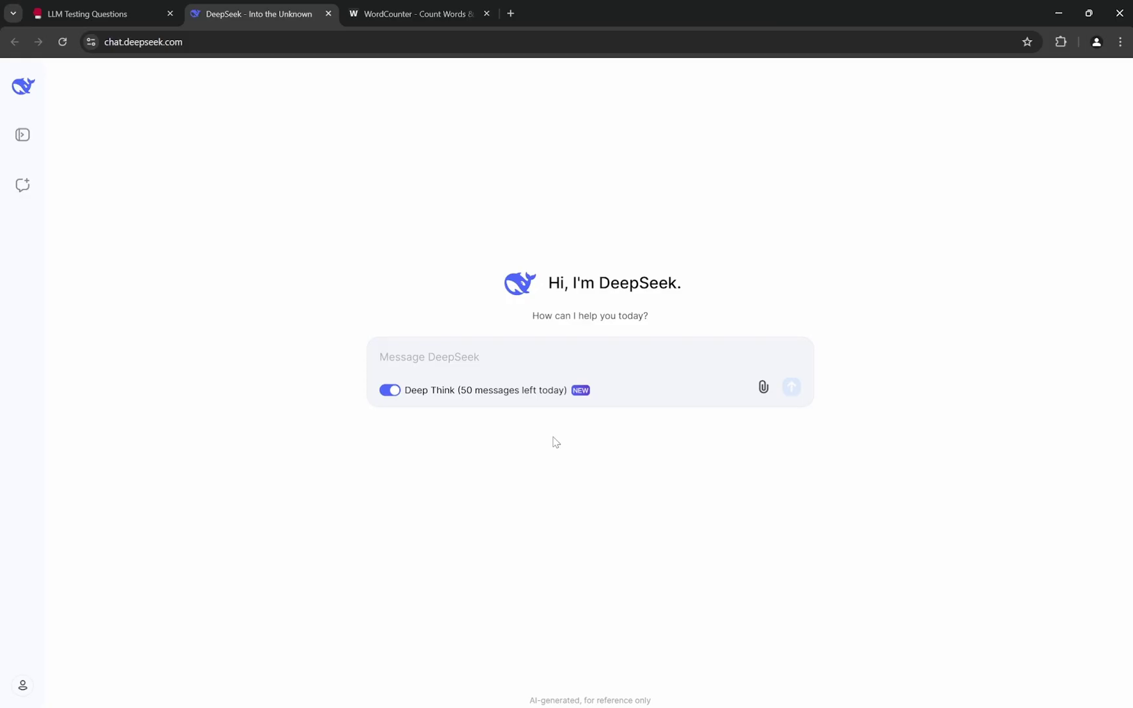
# Copy the question "How many 'i' are there in the word Mississippi ?" from the Notion list and submit it to DeepSeek.
pyautogui.click(105, 13)
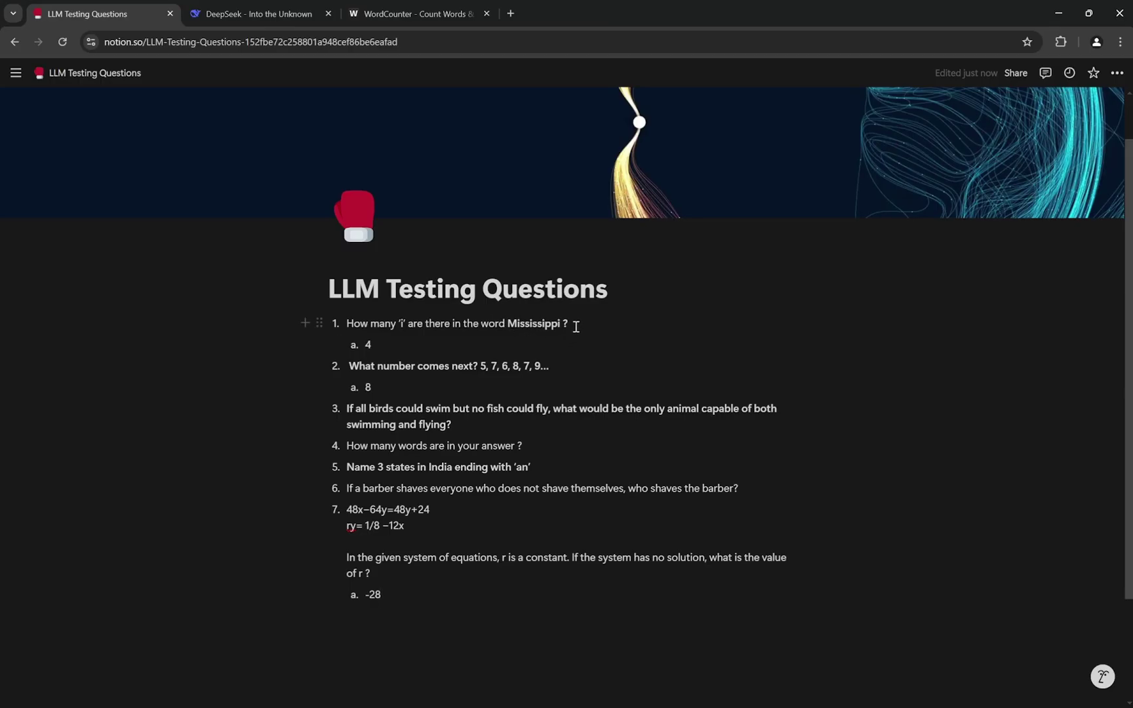
pyautogui.moveTo(576, 326); pyautogui.dragTo(347, 323)
pyautogui.hotkey('ctrl', 'c')
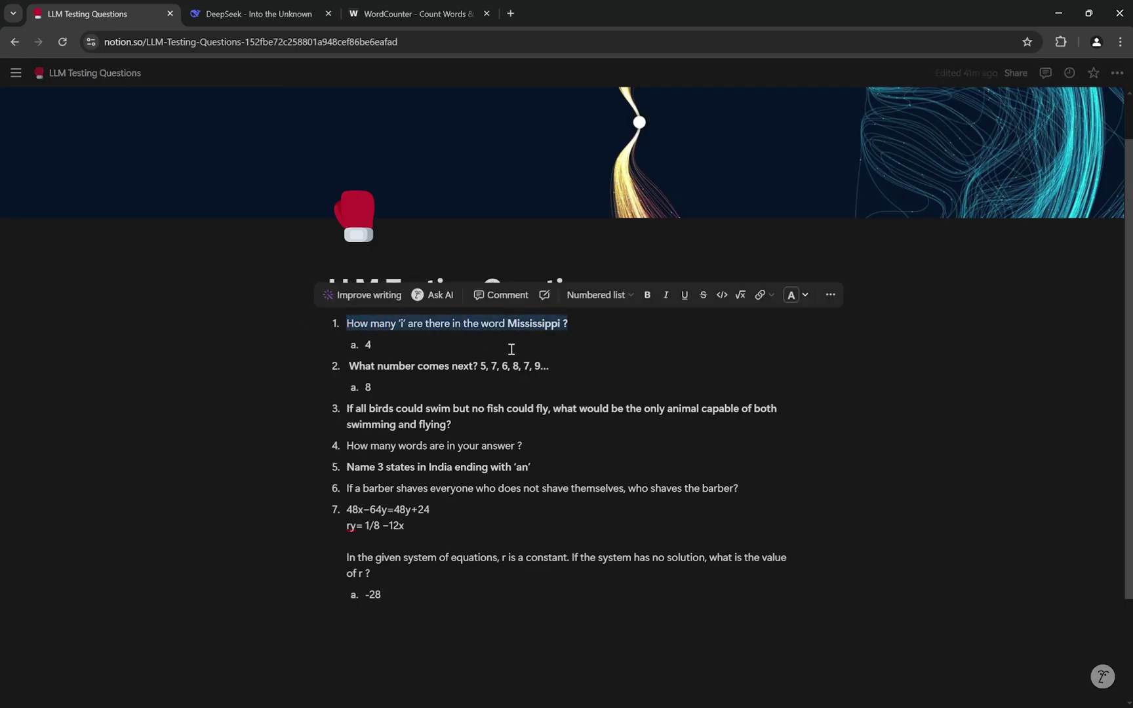
pyautogui.click(318, 14)
pyautogui.hotkey('ctrl', 'v')
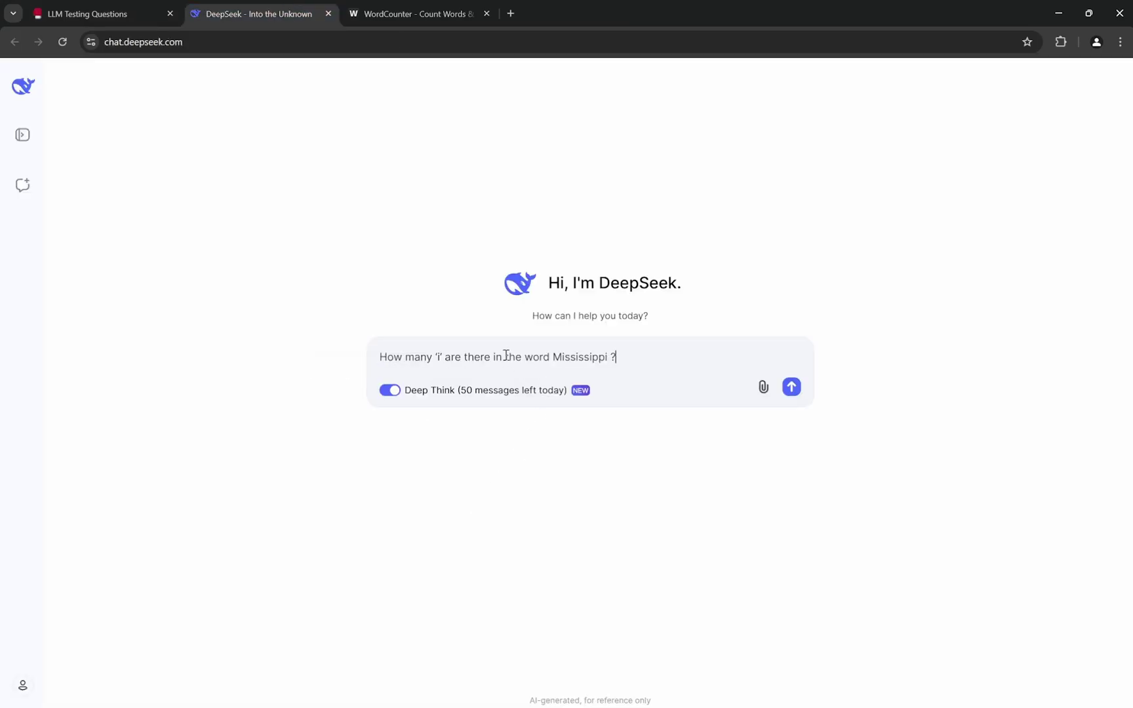
pyautogui.press('Return')
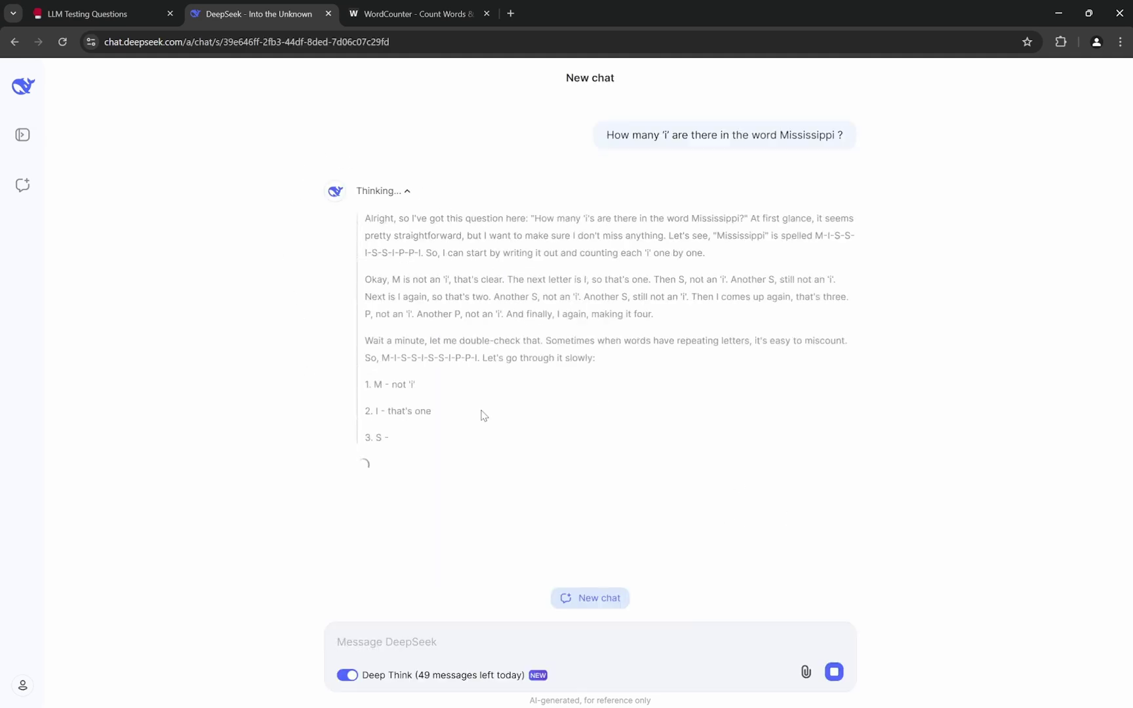
# Read through DeepSeek's reasoning and final answer to the Mississippi letter-count question.
pyautogui.scroll(3, 645, 218)
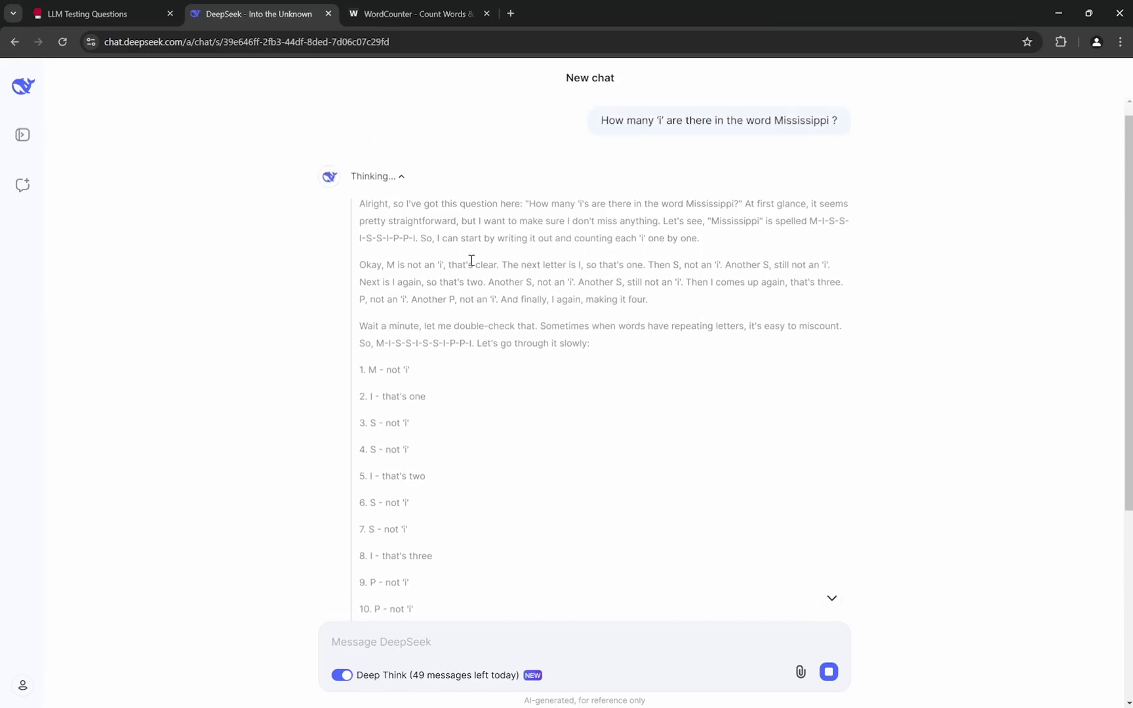
pyautogui.scroll(-3, 471, 259)
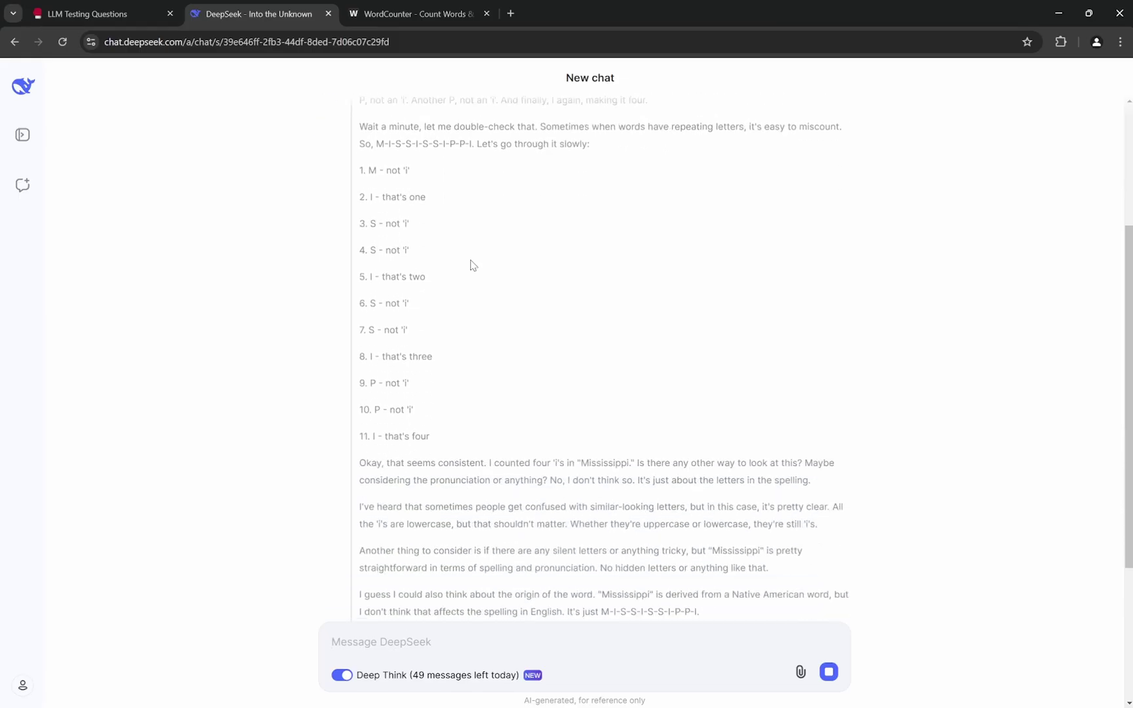
pyautogui.scroll(-3, 471, 264)
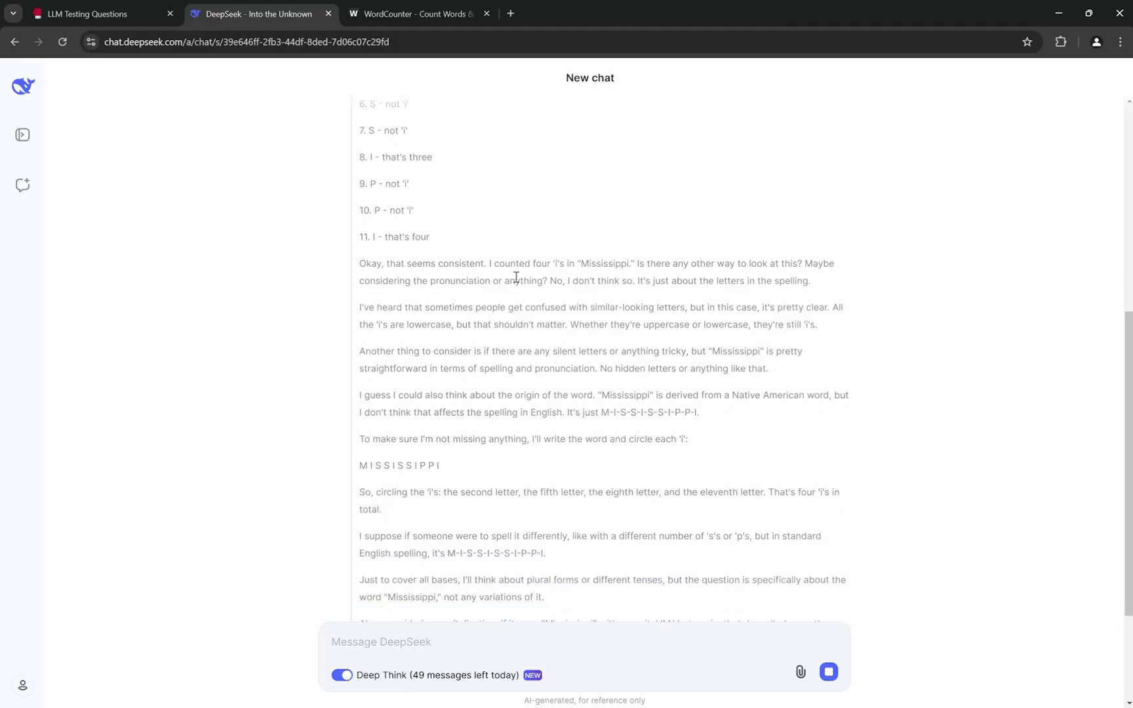
pyautogui.scroll(-4, 543, 309)
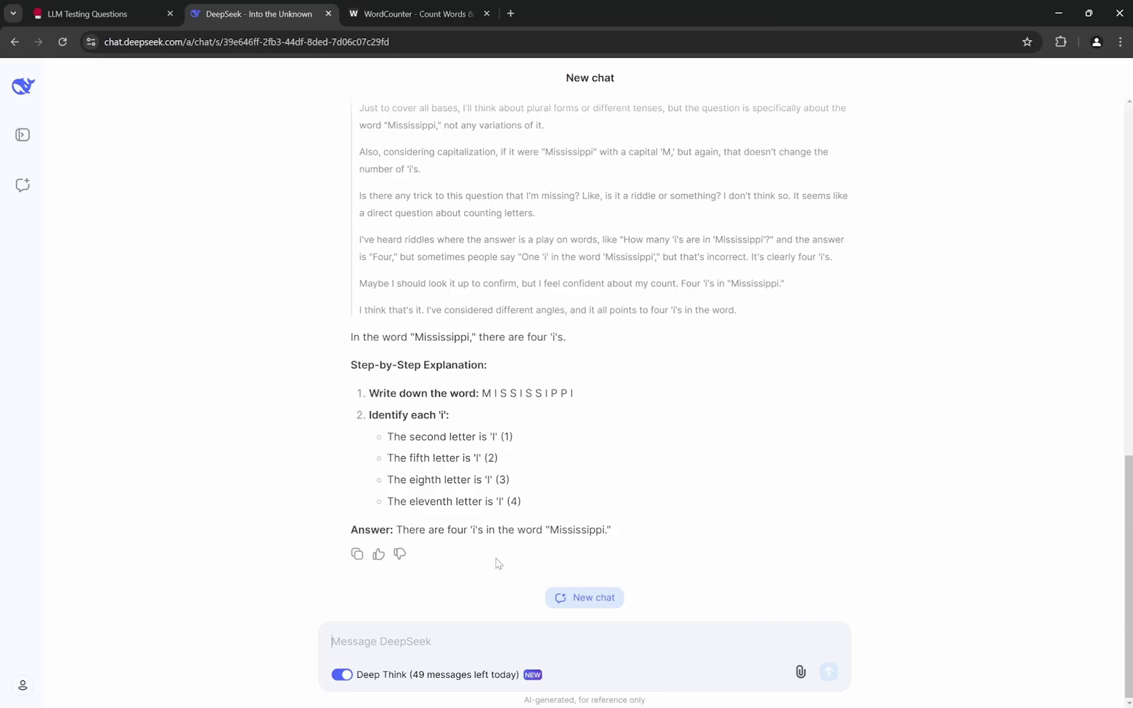
pyautogui.scroll(10, 431, 405)
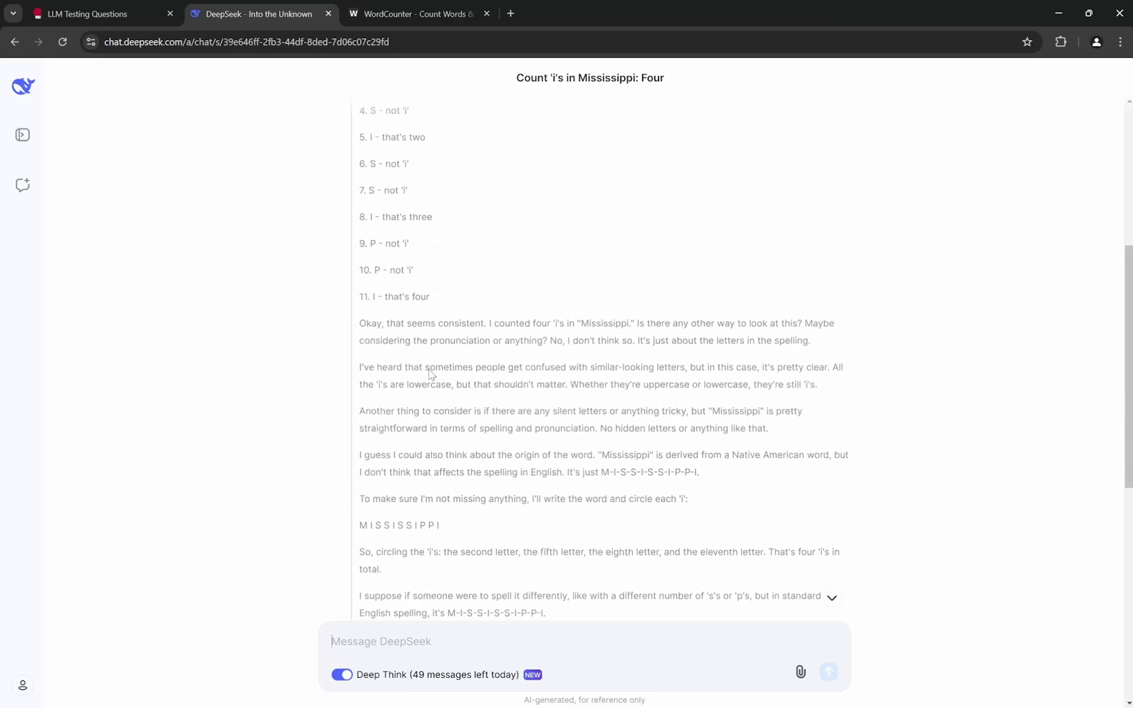
pyautogui.scroll(2, 417, 199)
pyautogui.scroll(-10, 420, 263)
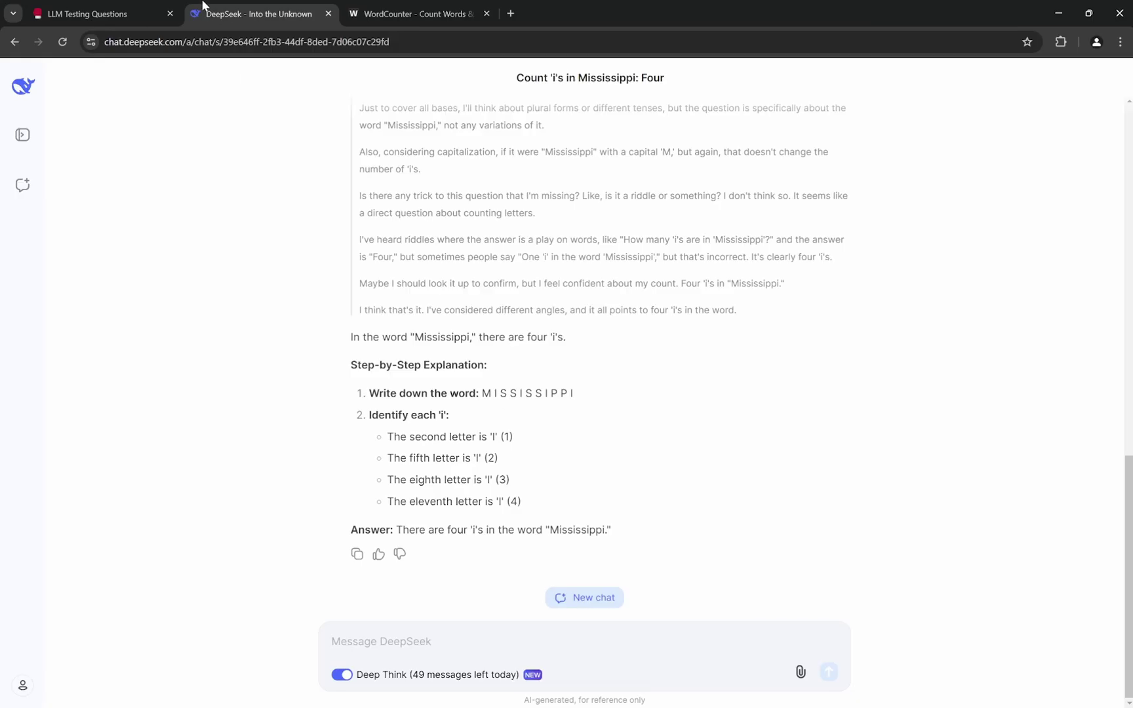
# Copy the question "What number comes next? 5, 7, 6, 8, 7, 9..." from the Notion list and submit it in the same DeepSeek chat.
pyautogui.click(124, 13)
pyautogui.click(302, 362)
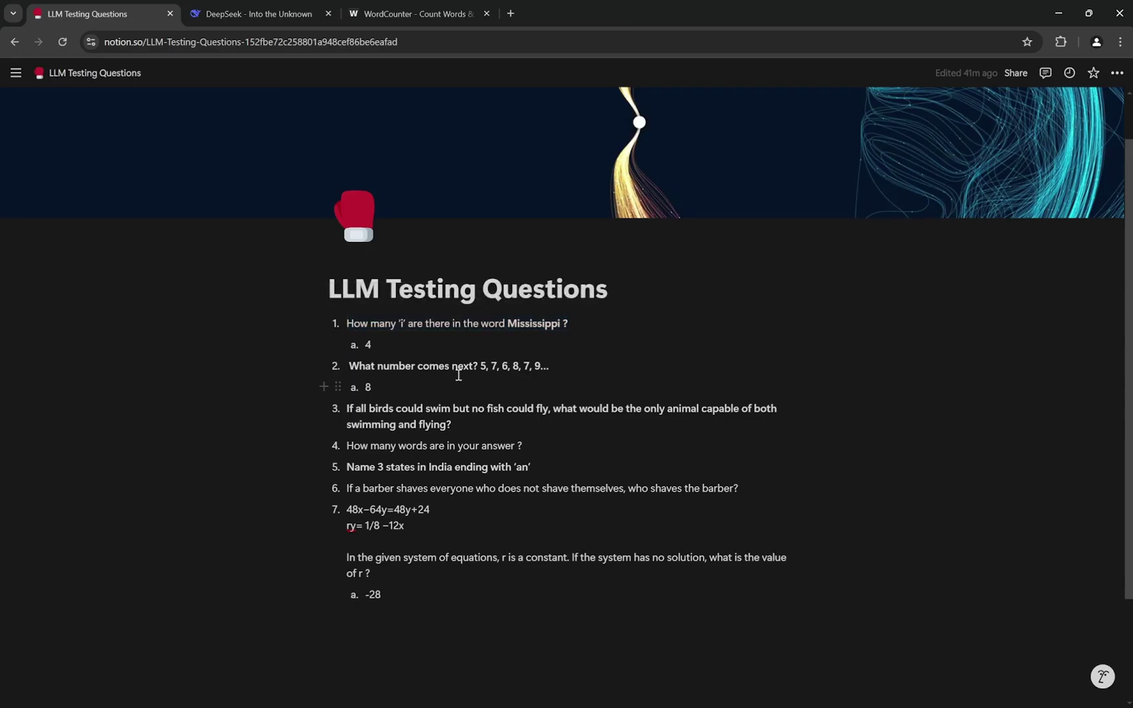
pyautogui.moveTo(348, 364); pyautogui.dragTo(555, 364)
pyautogui.hotkey('ctrl', 'c')
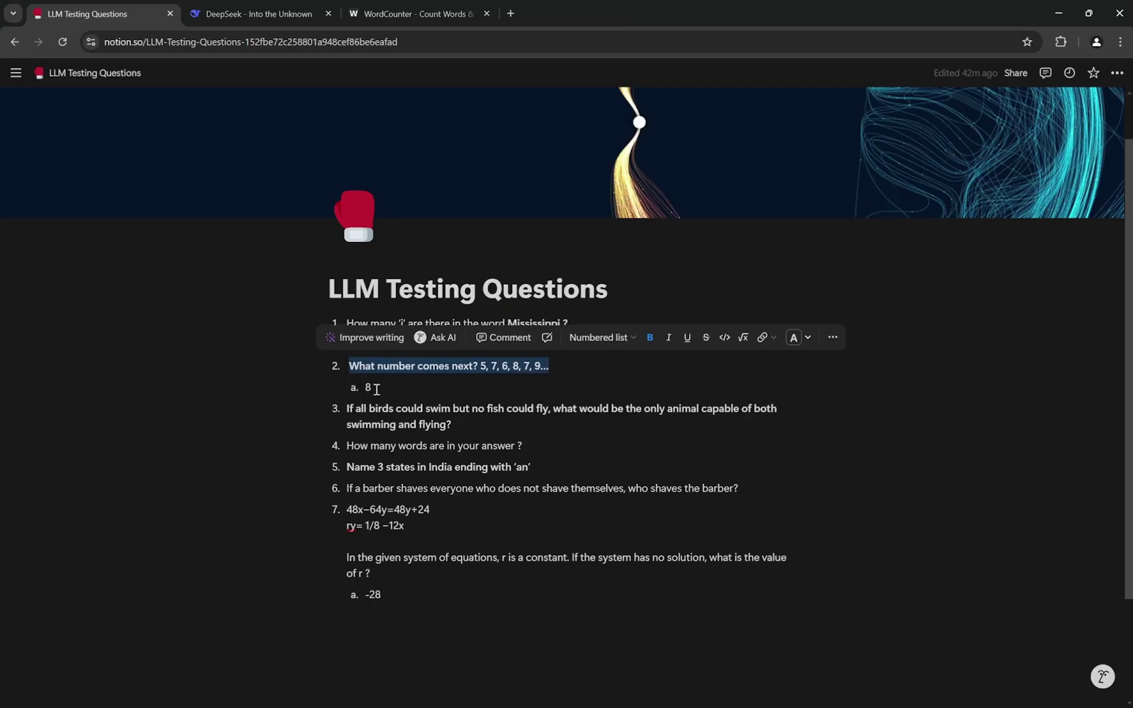
pyautogui.click(225, 16)
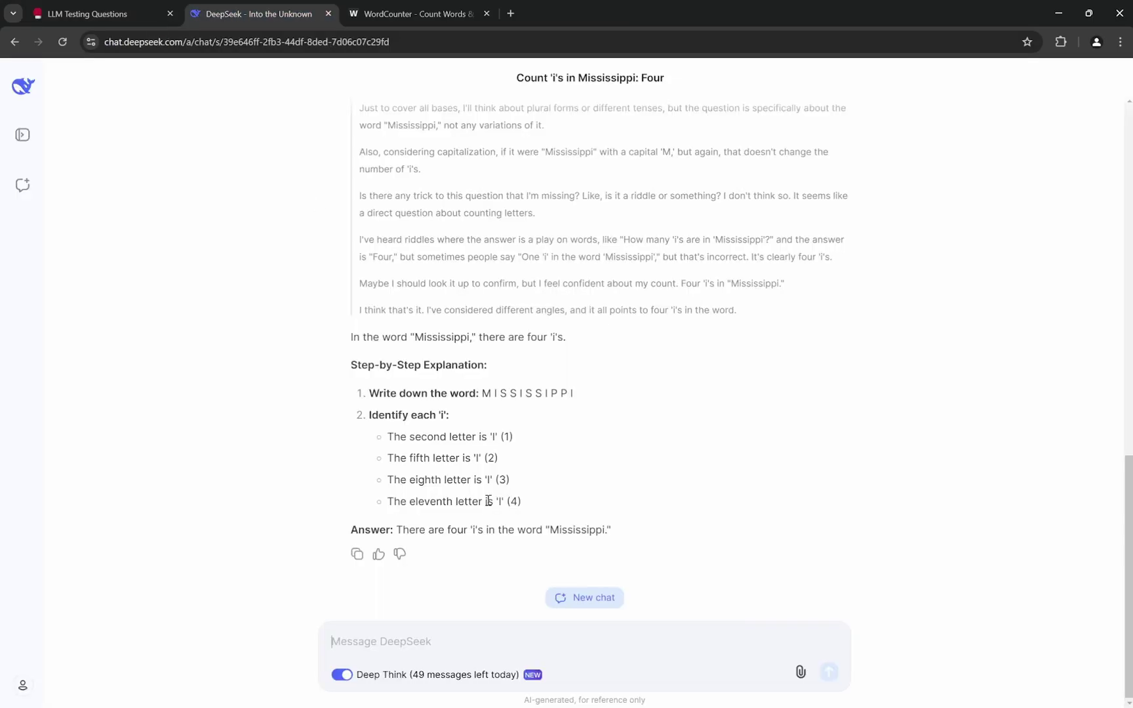
pyautogui.click(441, 632)
pyautogui.hotkey('ctrl', 'v')
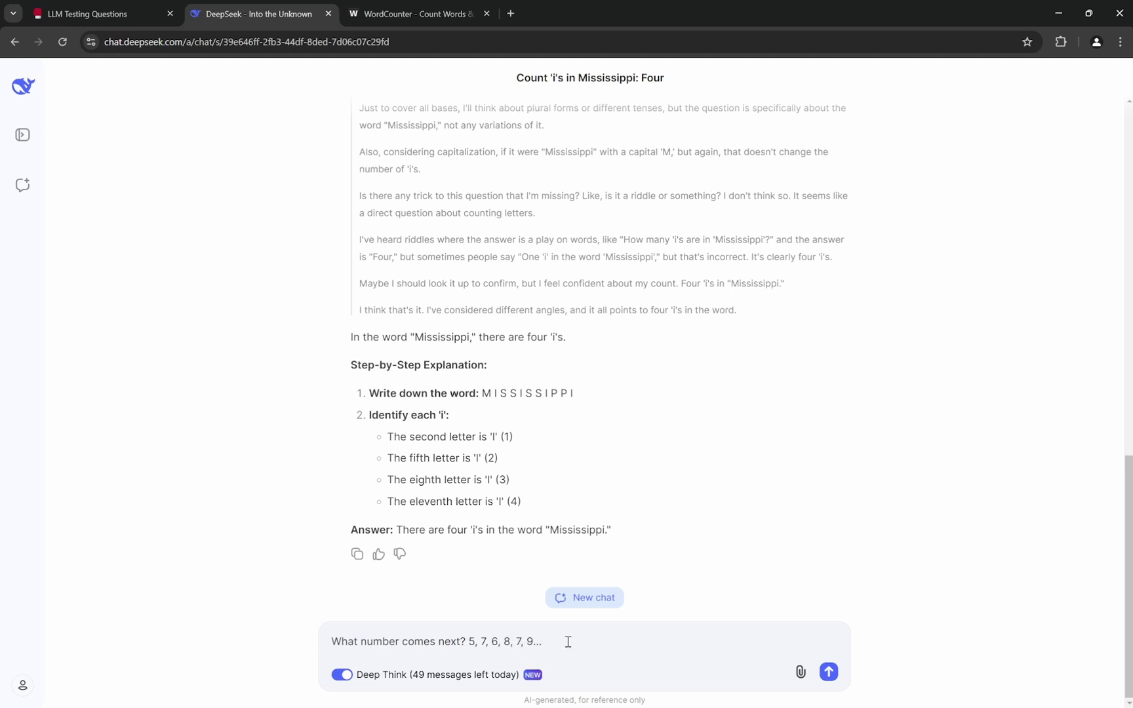
pyautogui.press('Return')
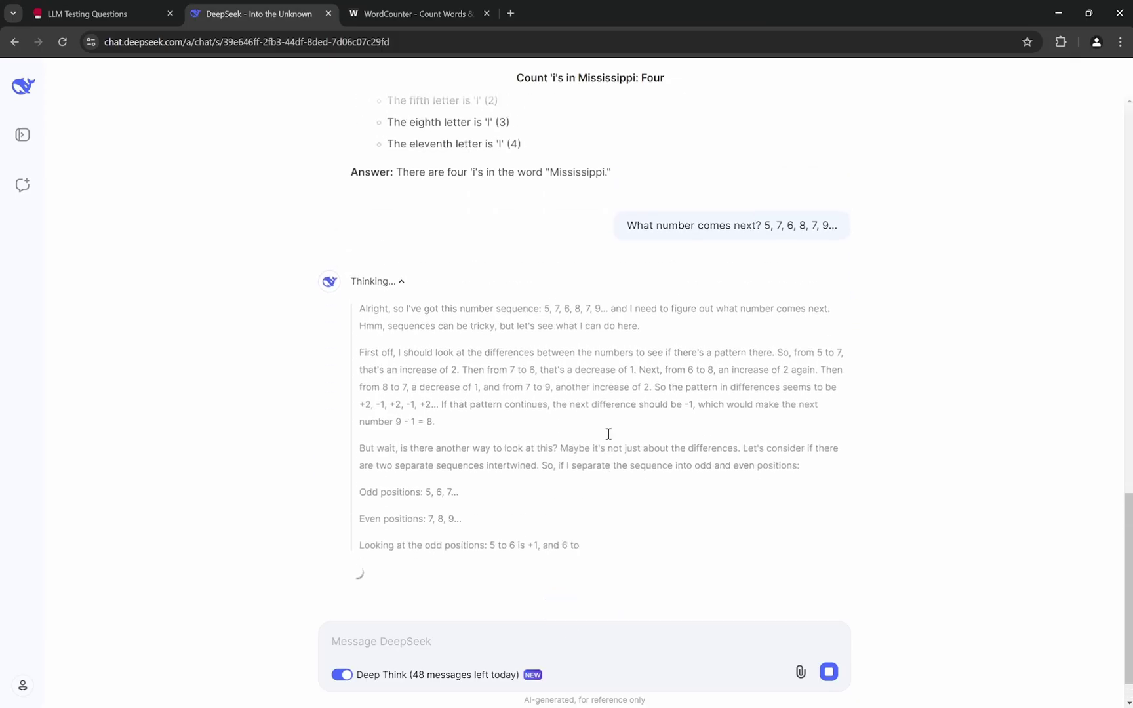
# Examine DeepSeek's reasoning, step-by-step explanation and conclusion for the number sequence question.
pyautogui.scroll(2, 608, 439)
pyautogui.scroll(-1, 594, 447)
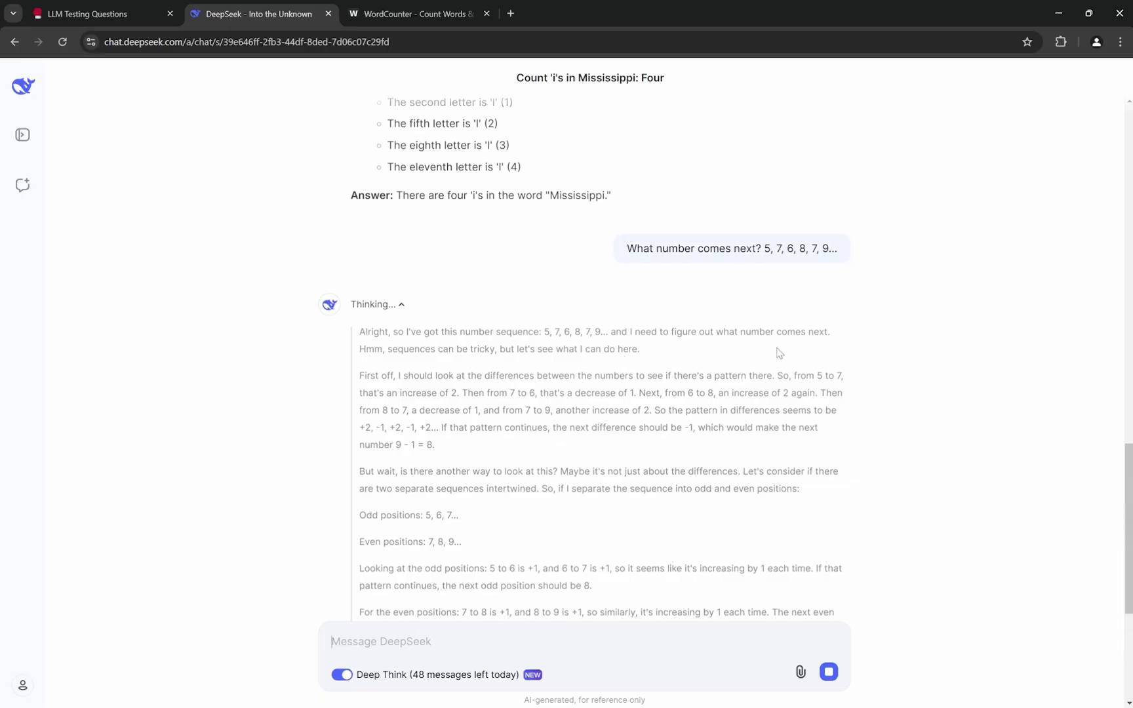
pyautogui.scroll(-1, 547, 401)
pyautogui.scroll(-1, 548, 402)
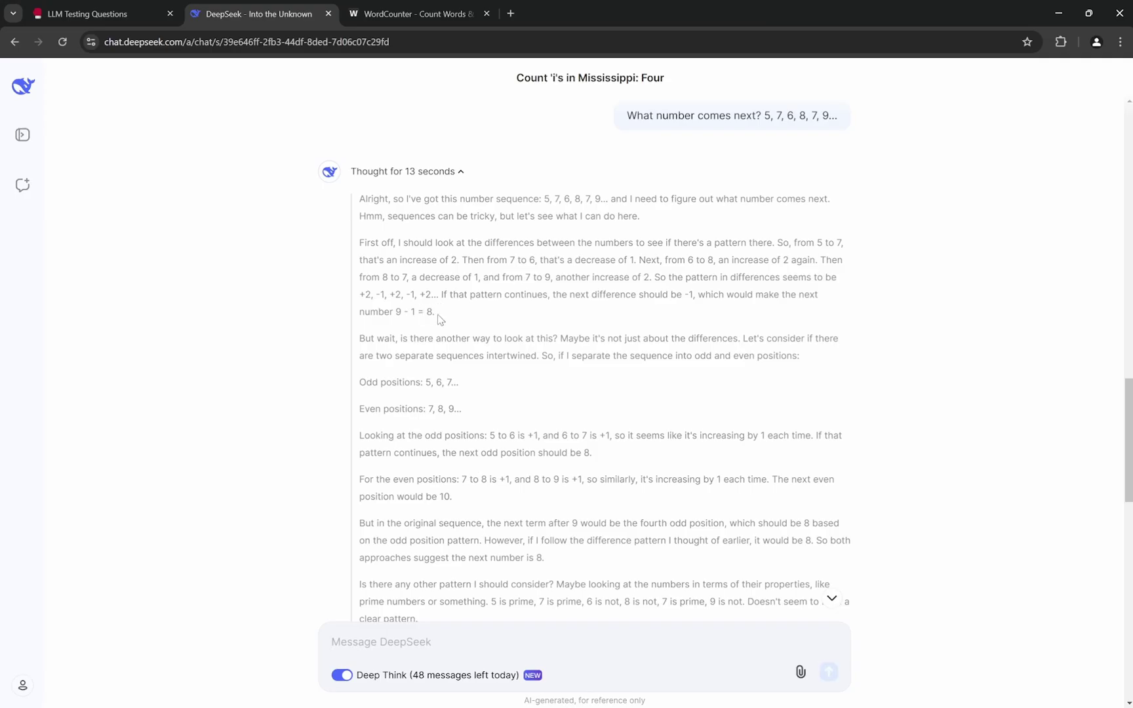
pyautogui.scroll(-1, 394, 341)
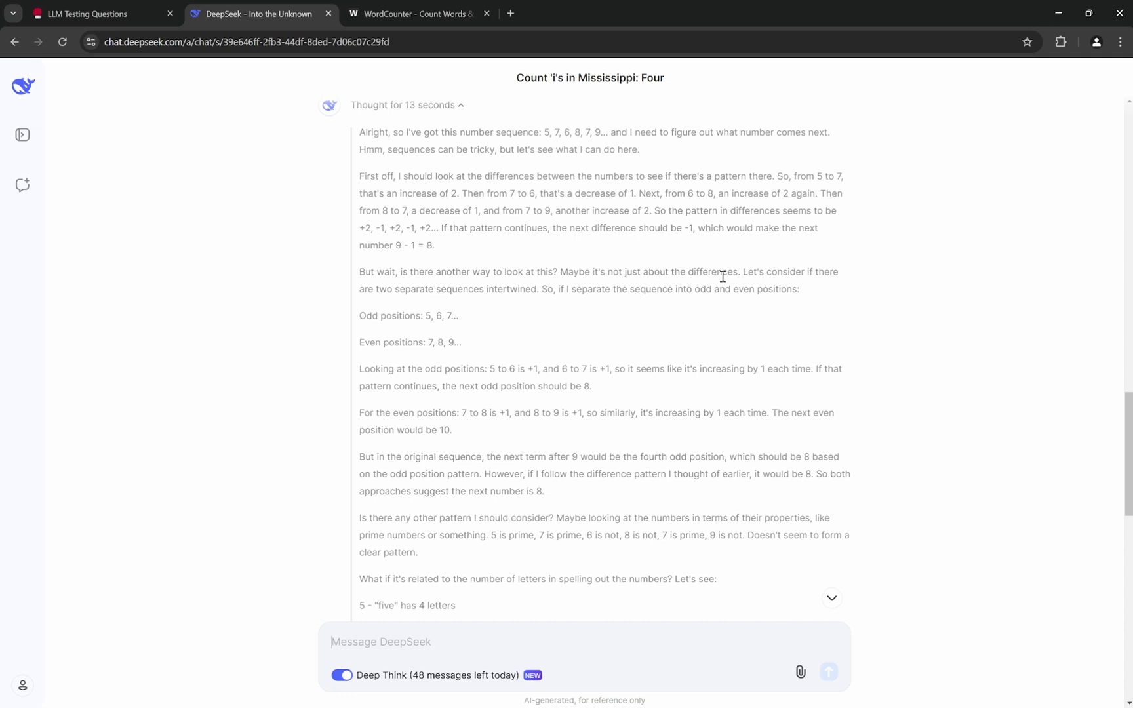
pyautogui.scroll(-2, 587, 303)
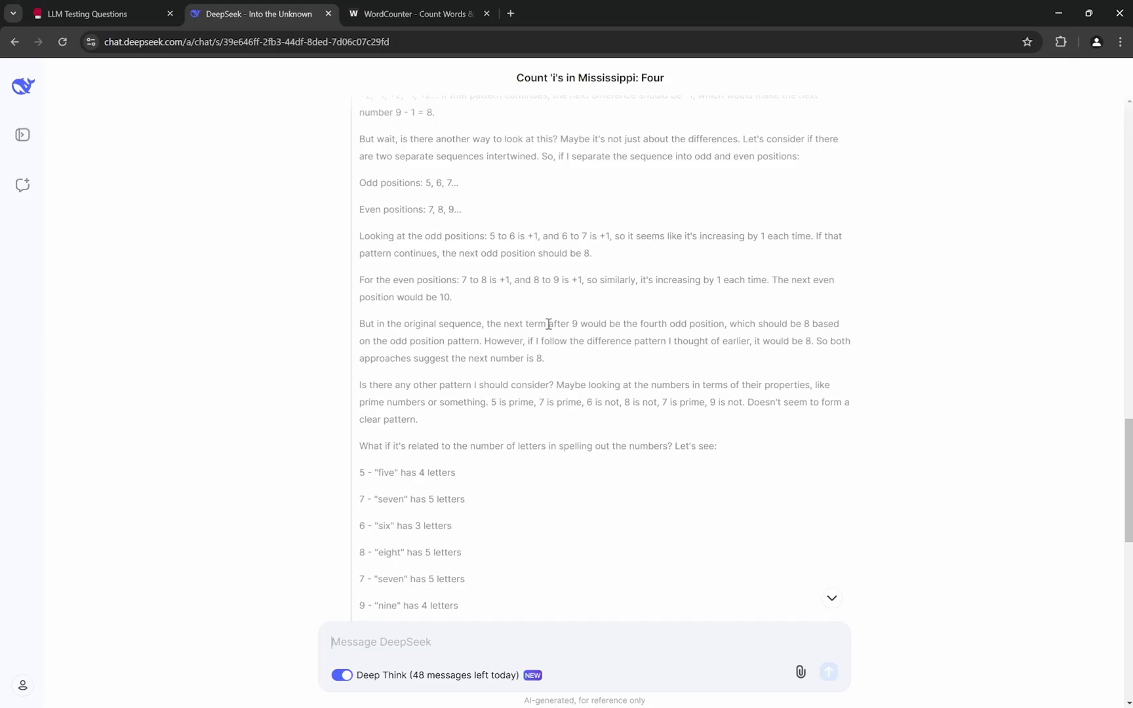
pyautogui.scroll(-1, 571, 316)
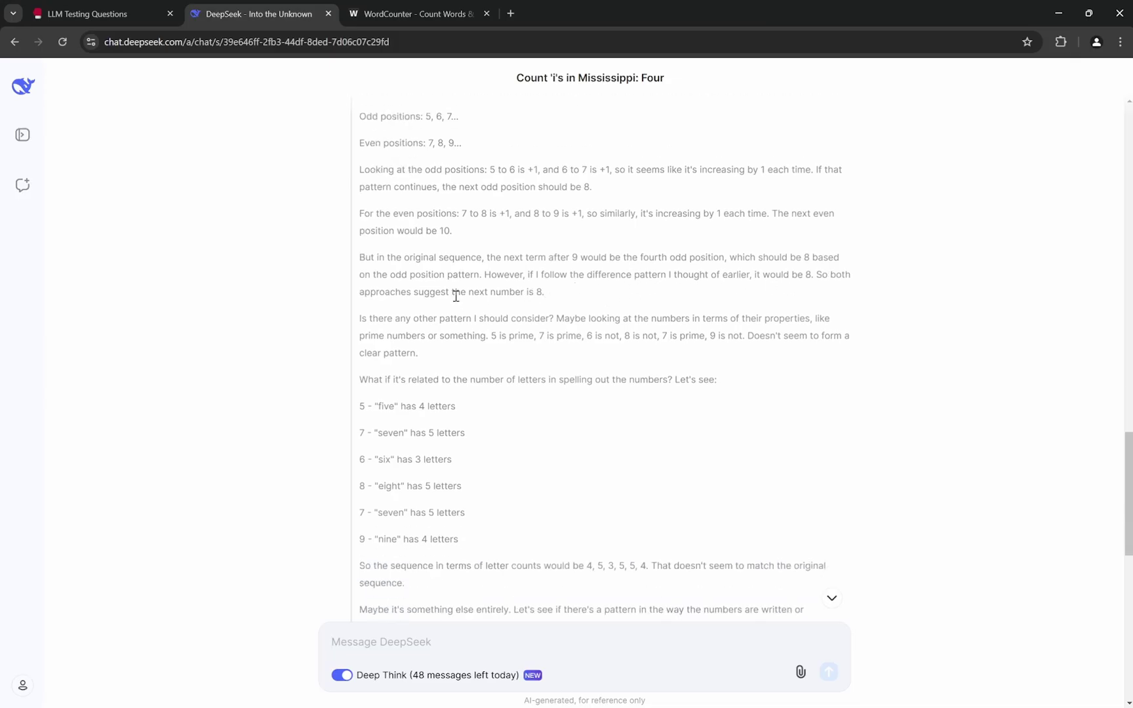
pyautogui.scroll(1, 562, 318)
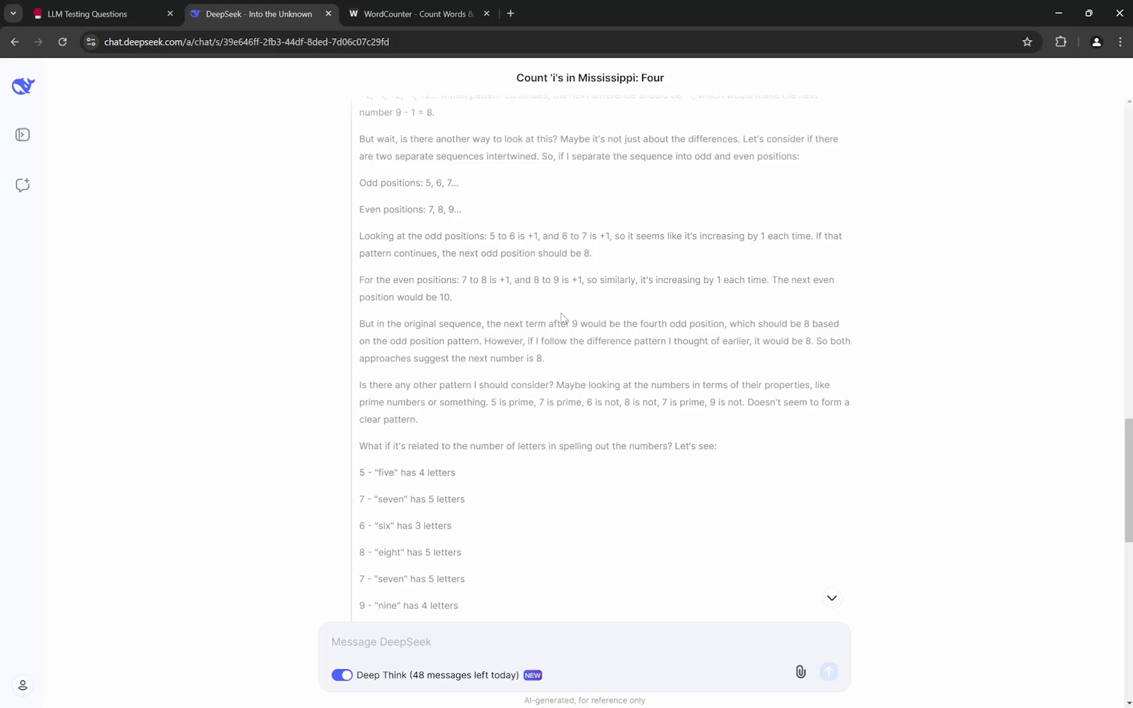
pyautogui.scroll(-6, 562, 318)
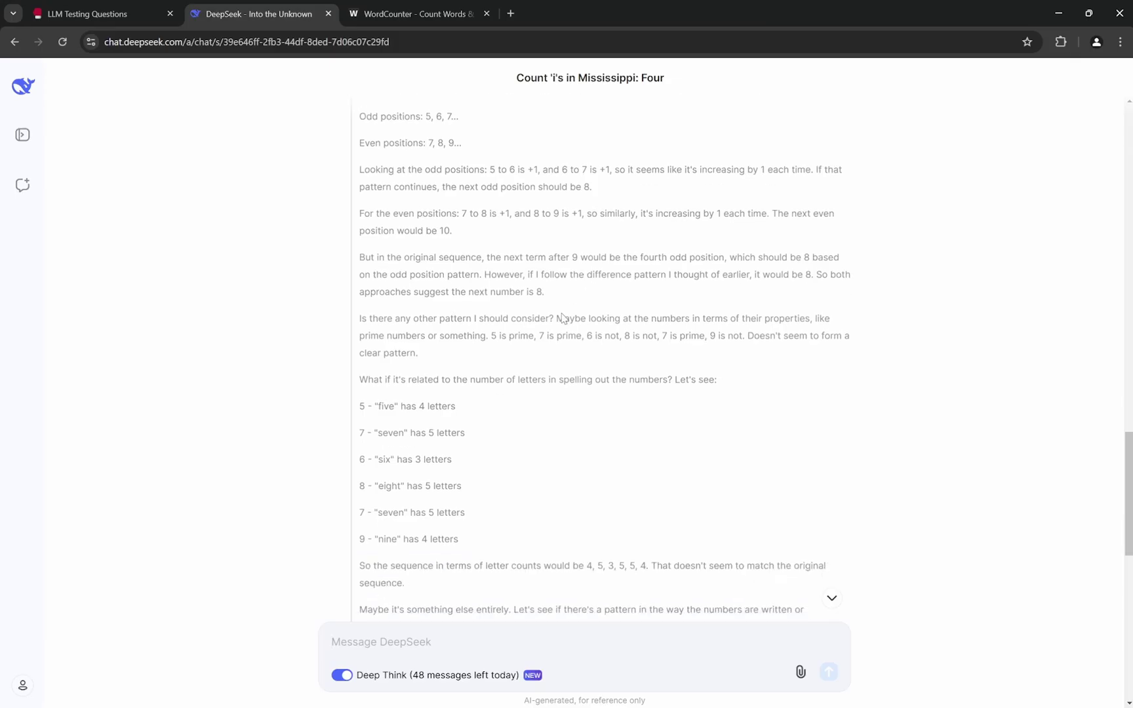
pyautogui.scroll(-2, 561, 313)
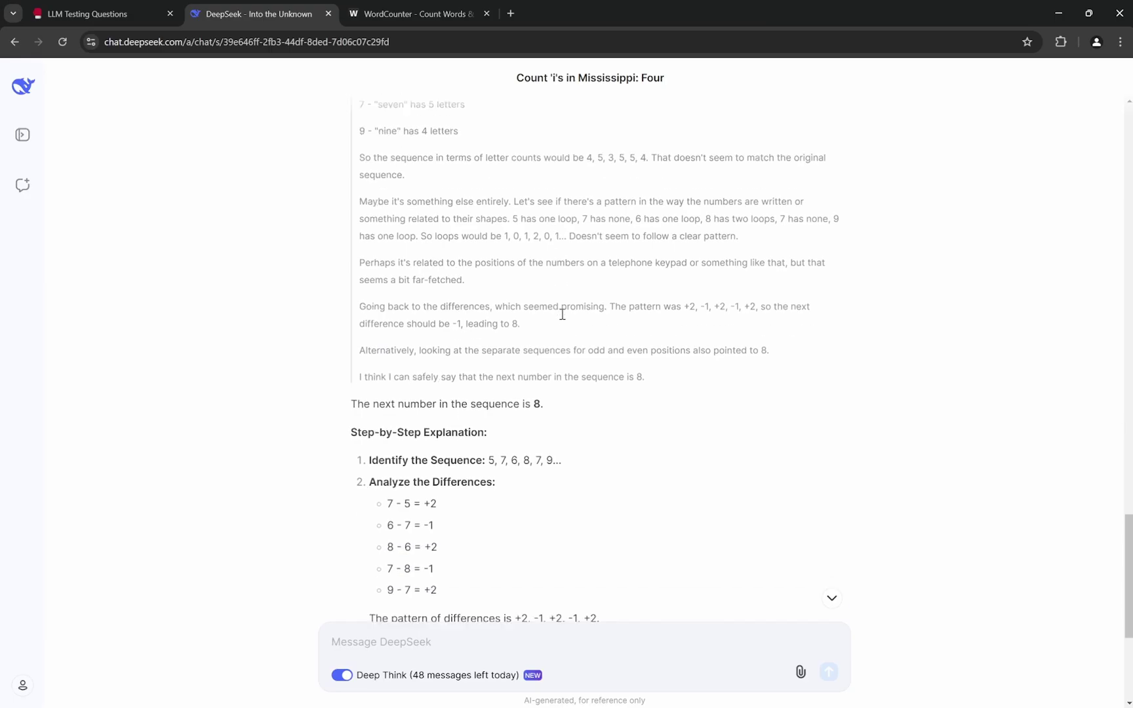
pyautogui.scroll(2, 459, 302)
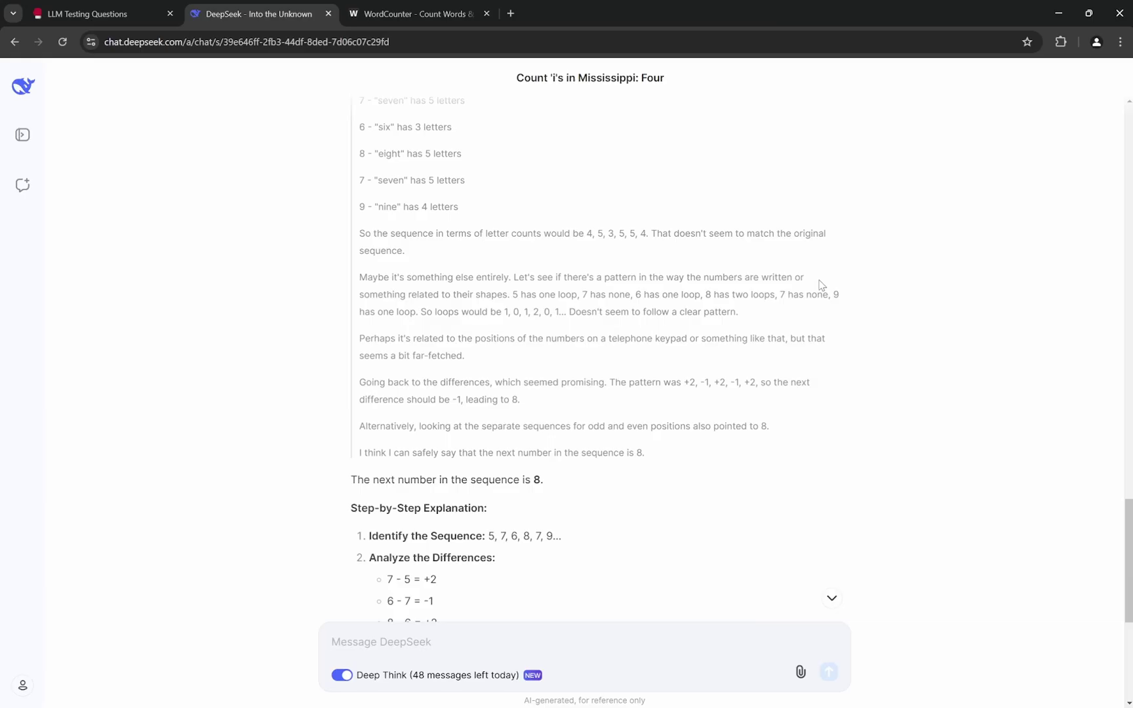
pyautogui.scroll(-4, 644, 332)
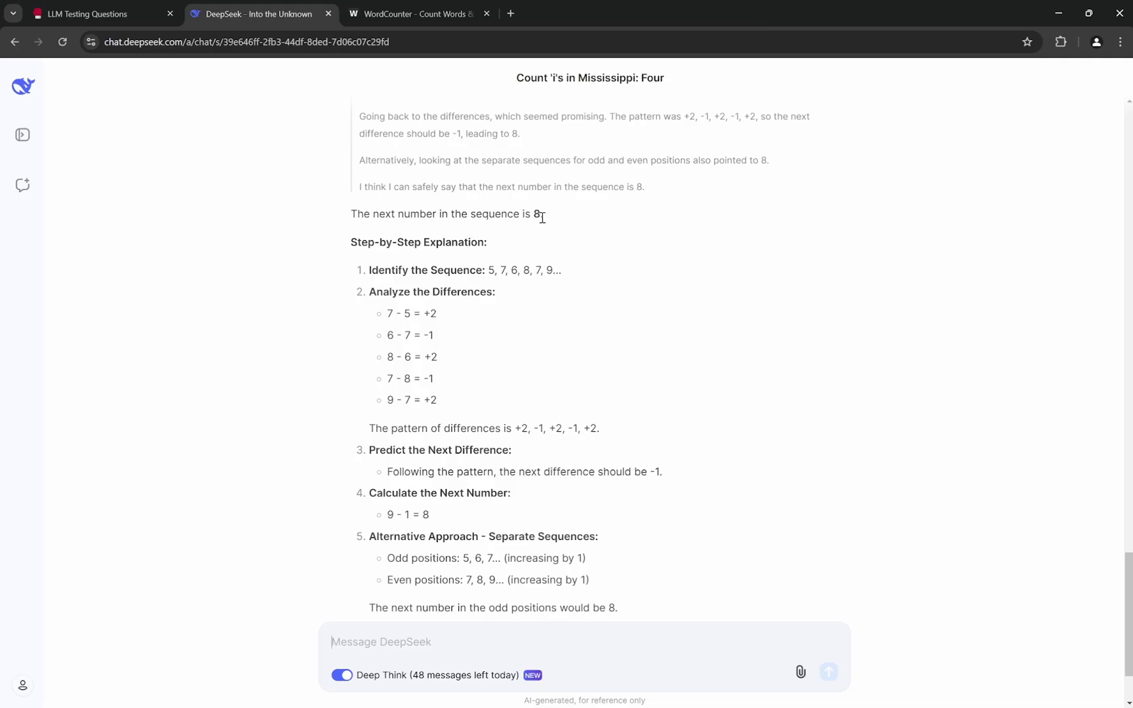
pyautogui.scroll(-1, 524, 229)
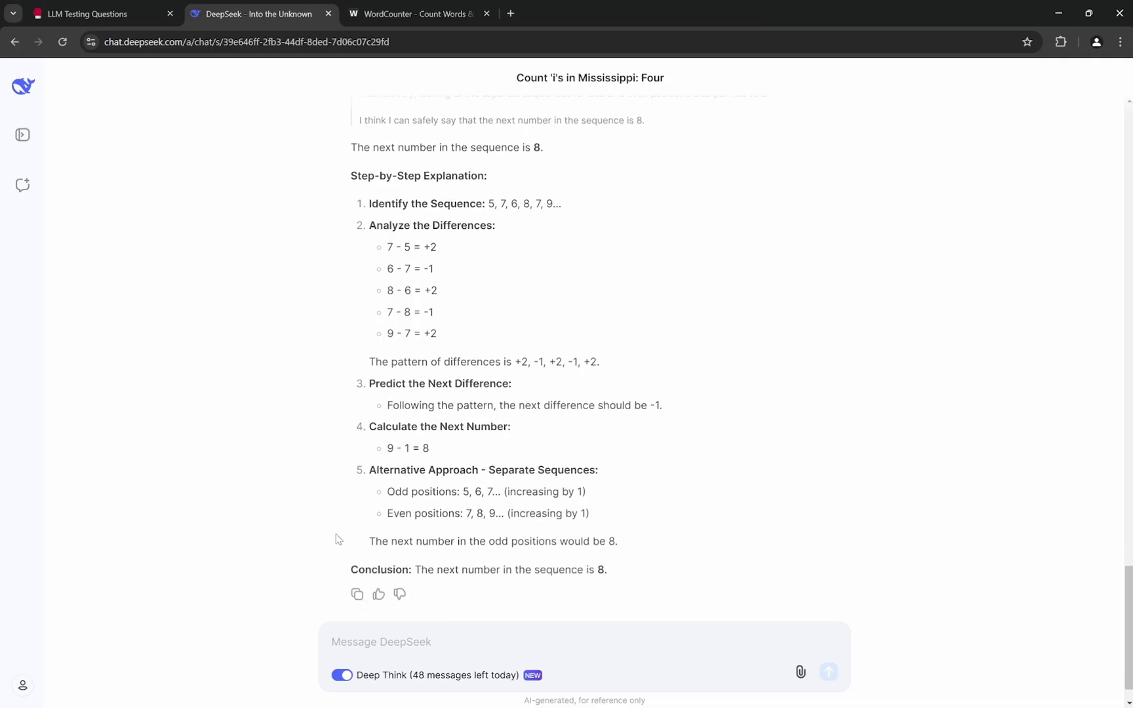
pyautogui.scroll(9, 698, 380)
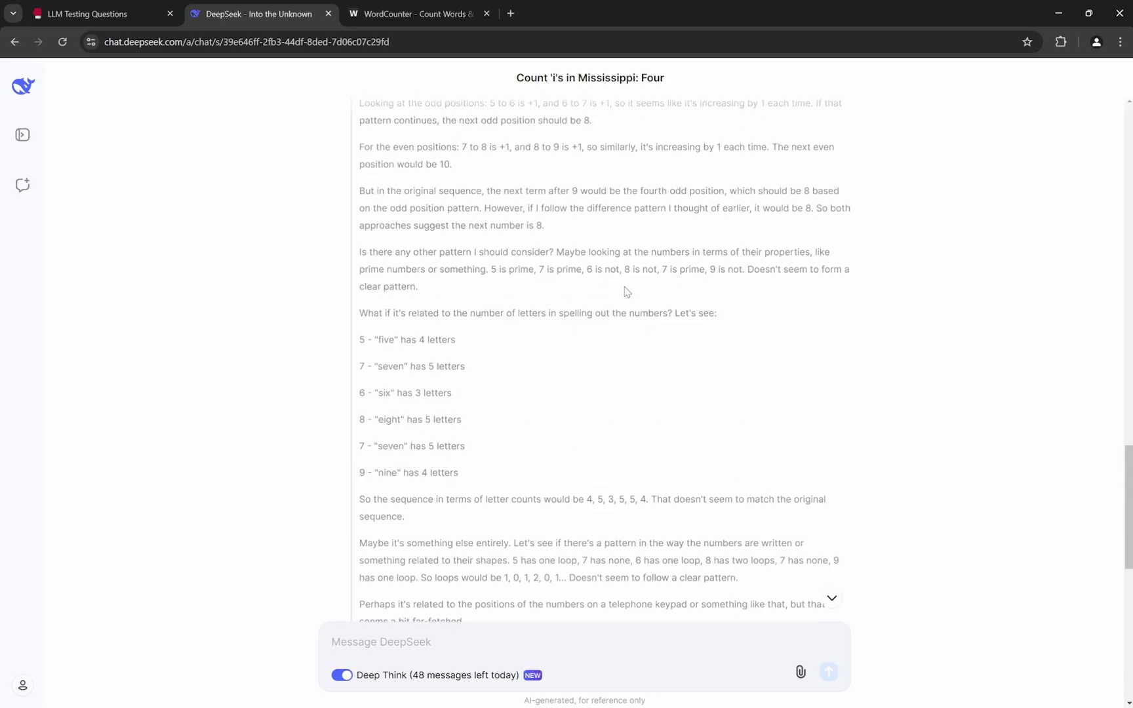
pyautogui.scroll(6, 590, 262)
pyautogui.scroll(-7, 554, 230)
pyautogui.scroll(7, 555, 328)
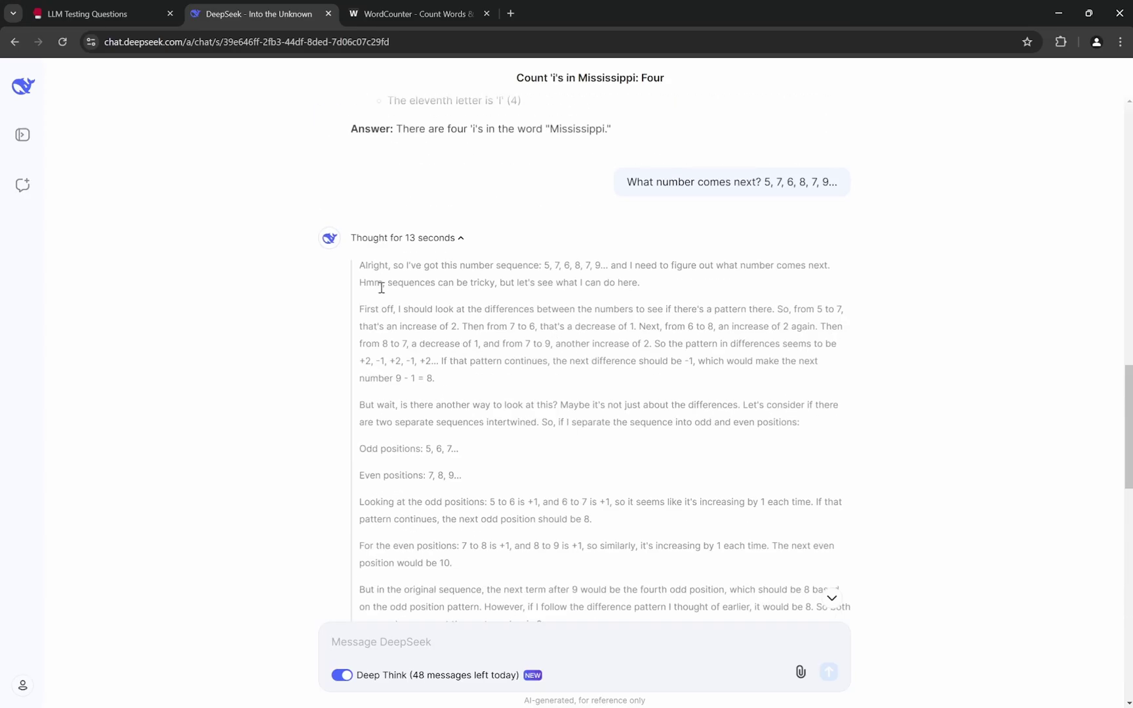
pyautogui.scroll(-14, 609, 288)
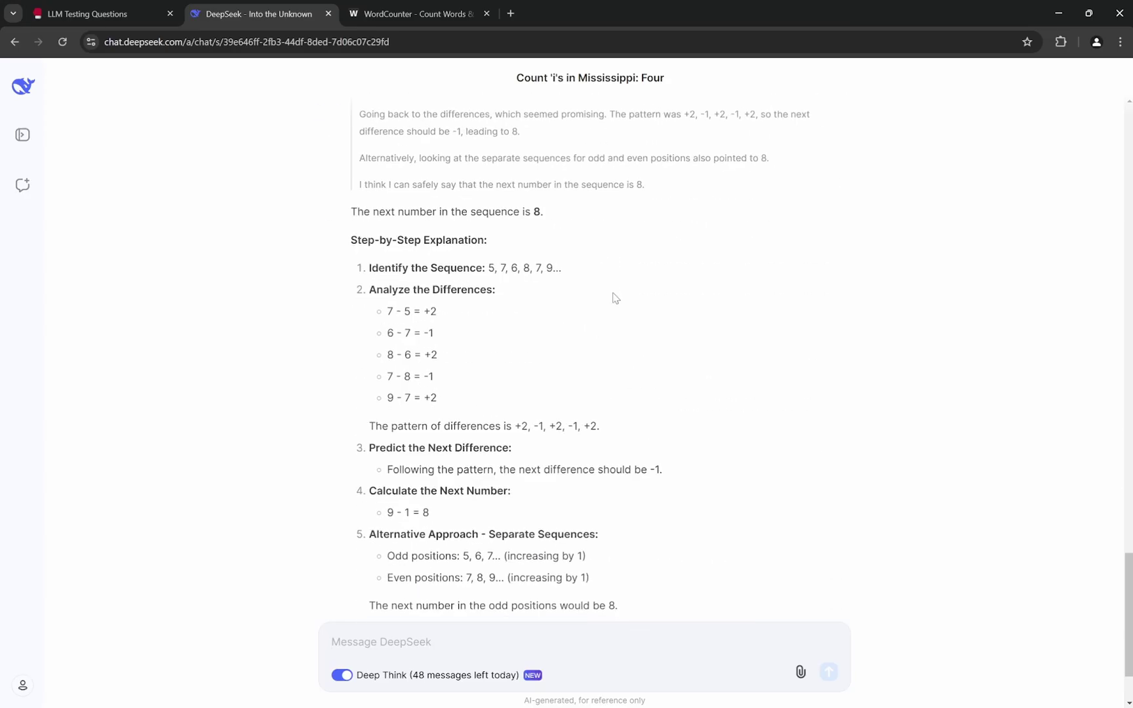
pyautogui.scroll(-2, 615, 298)
pyautogui.scroll(10, 614, 298)
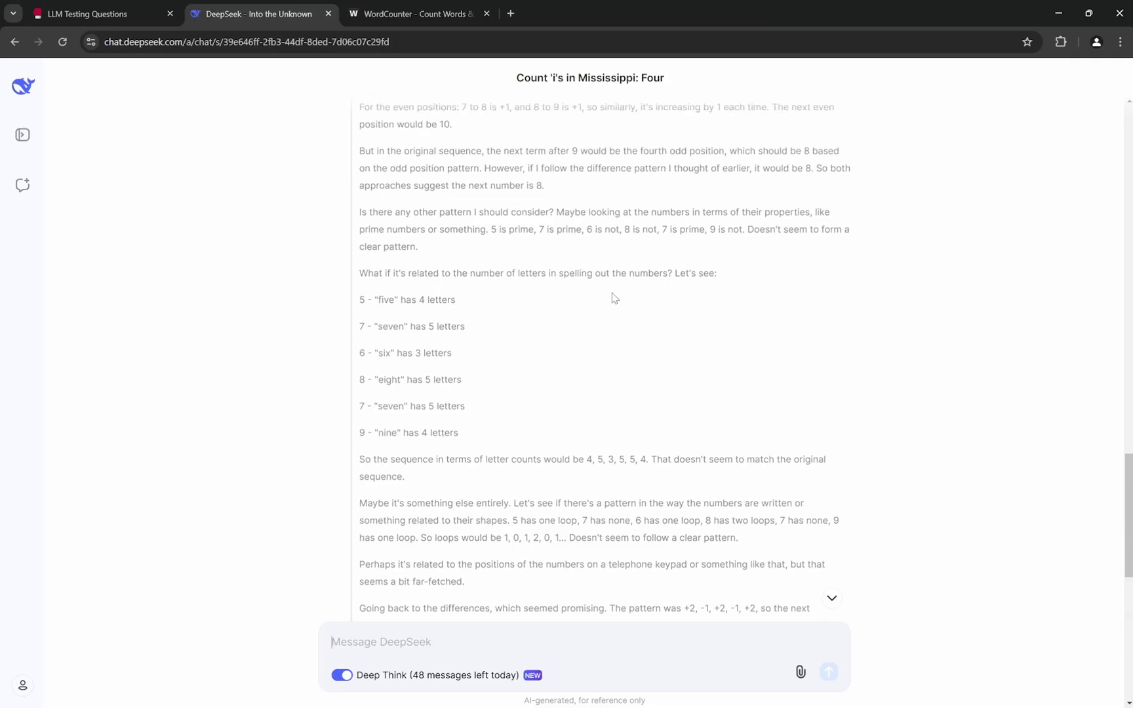
pyautogui.scroll(-10, 614, 298)
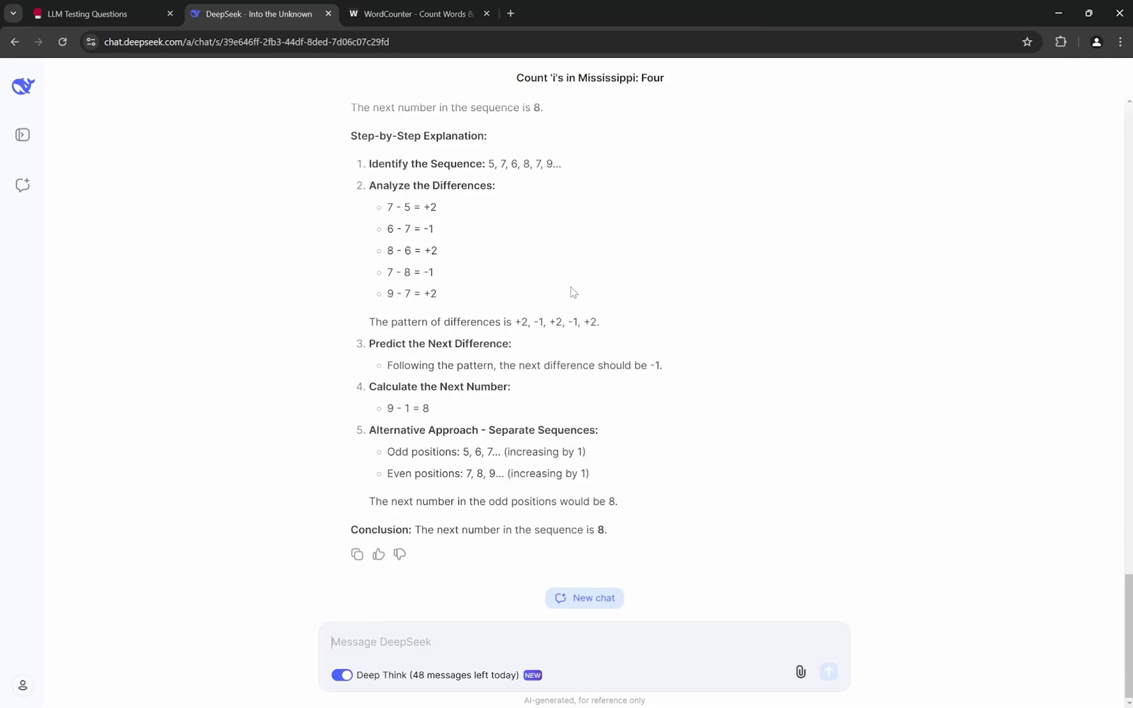
# Copy question 3, about the only animal capable of both swimming and flying, from the Notion list and submit it in the same DeepSeek chat.
pyautogui.click(85, 13)
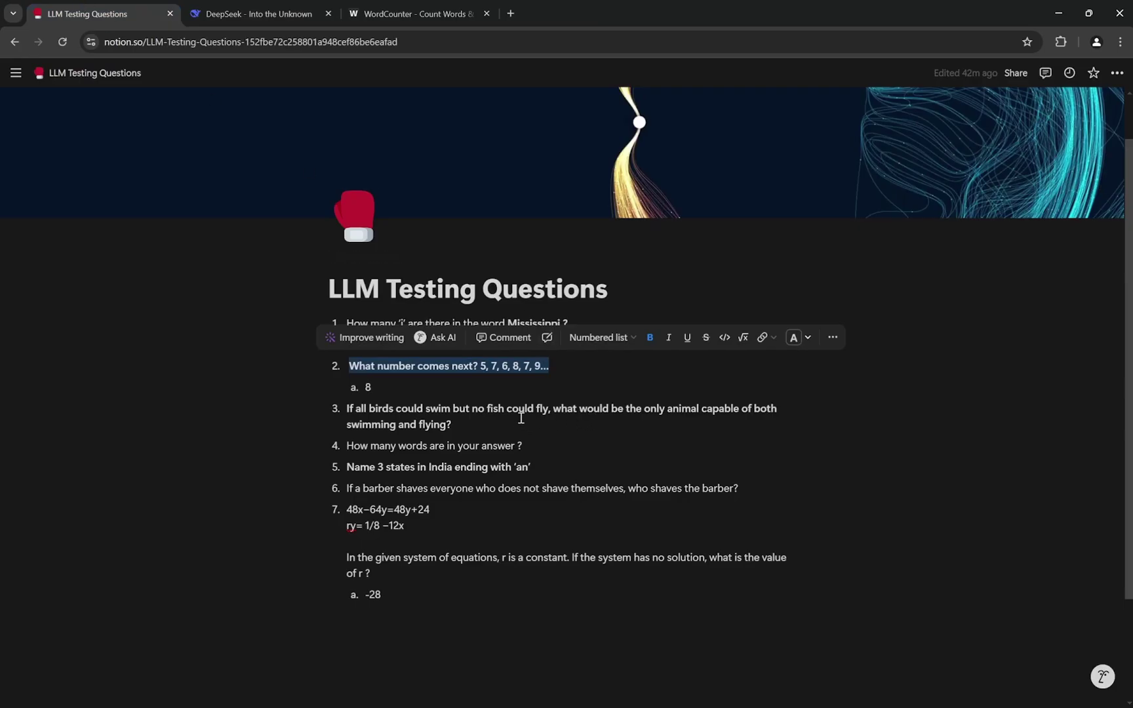
pyautogui.click(519, 413)
pyautogui.moveTo(347, 410); pyautogui.dragTo(520, 434)
pyautogui.hotkey('ctrl', 'c')
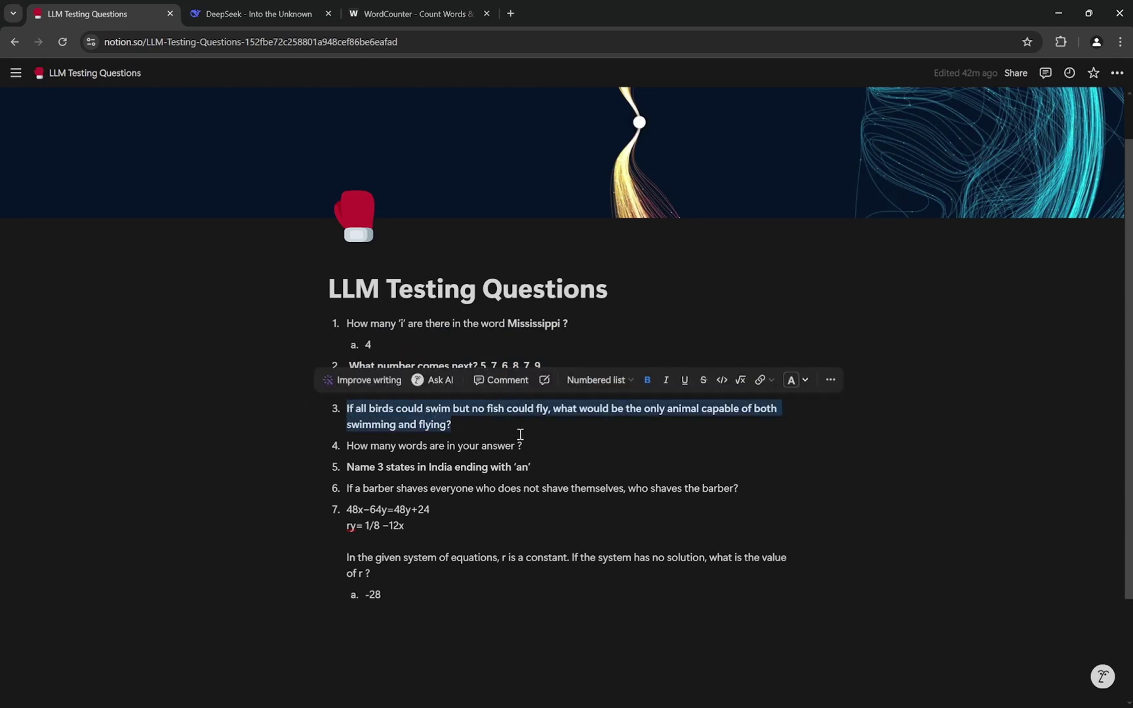
pyautogui.click(514, 426)
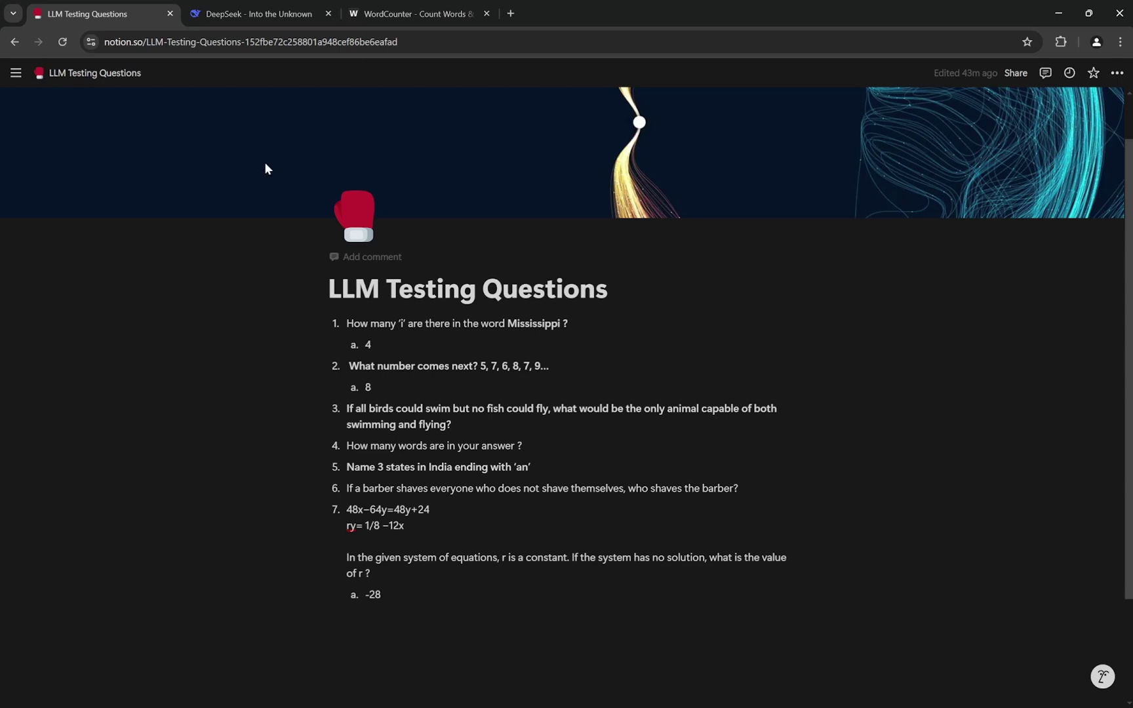
pyautogui.click(249, 14)
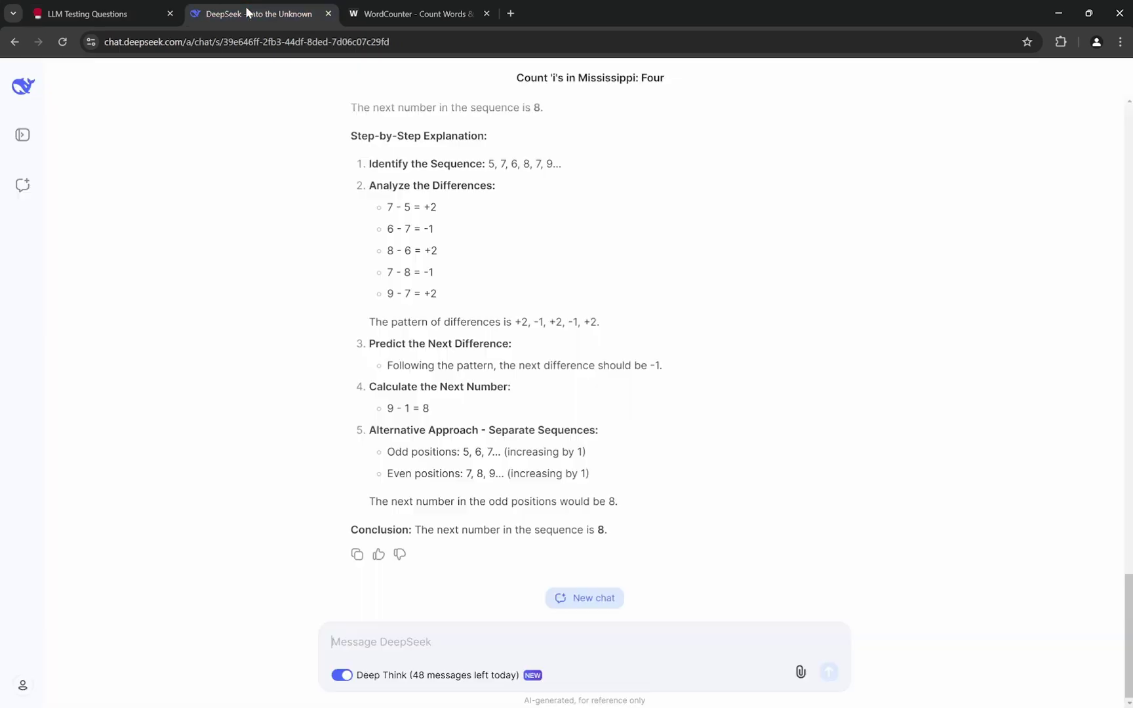
pyautogui.click(406, 638)
pyautogui.hotkey('ctrl', 'v')
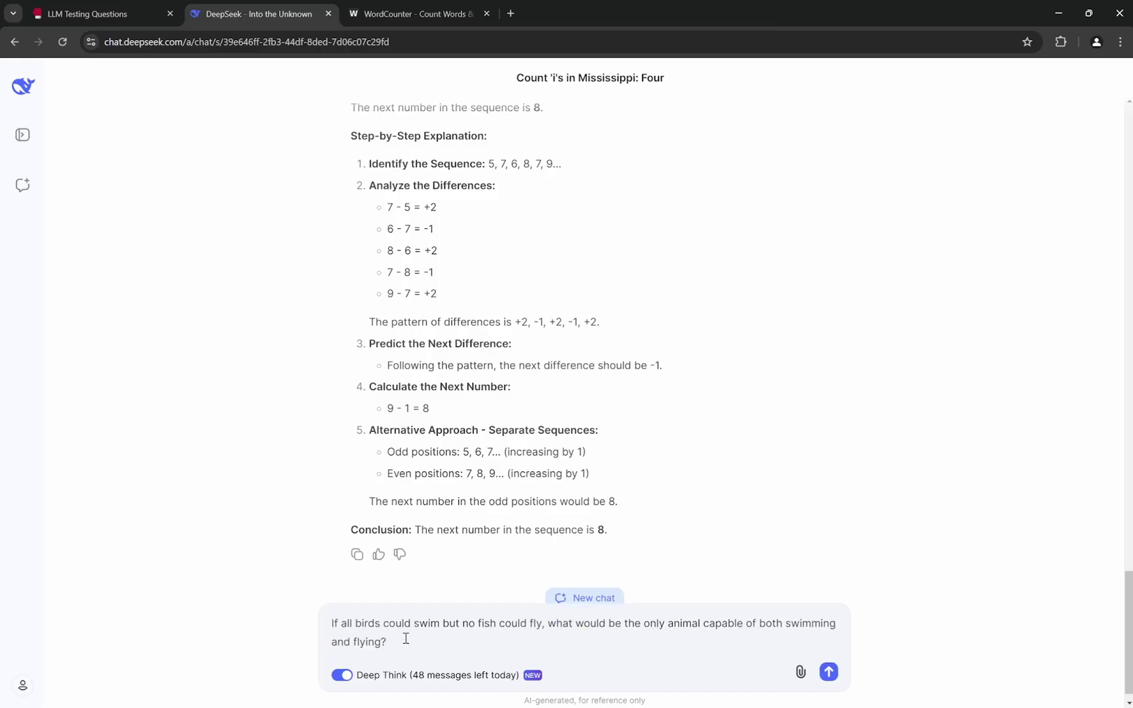
pyautogui.press('Return')
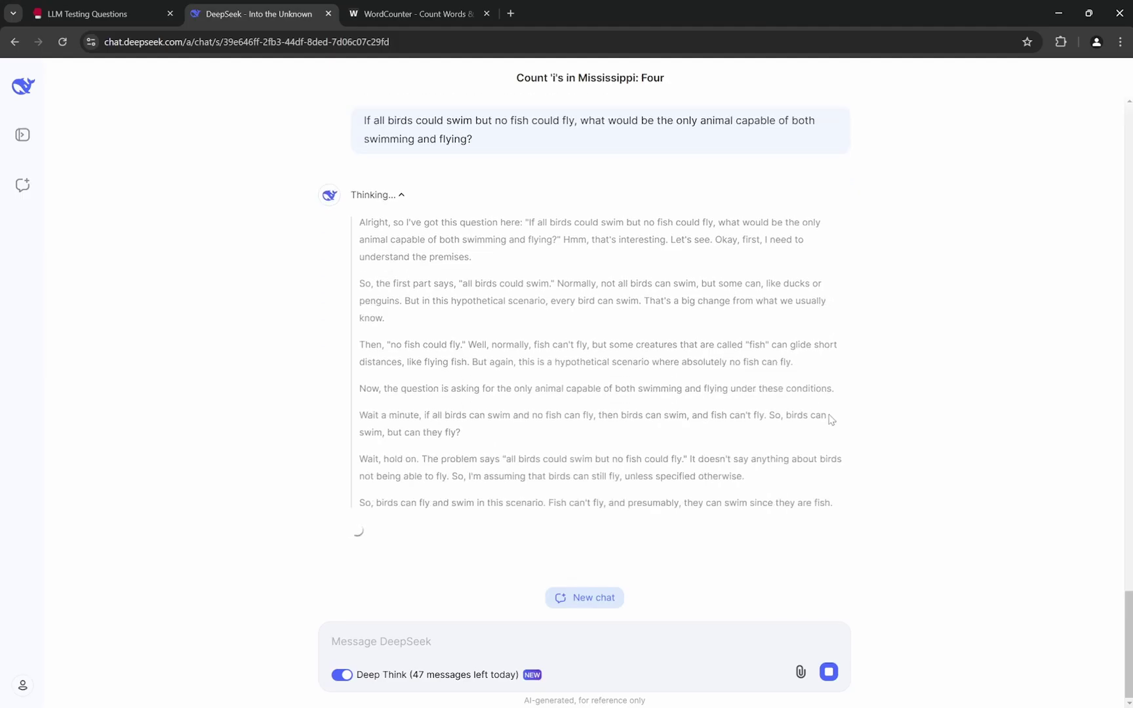
# Read through DeepSeek's full reasoning and final answer to the swimming and flying animal question.
pyautogui.click(87, 14)
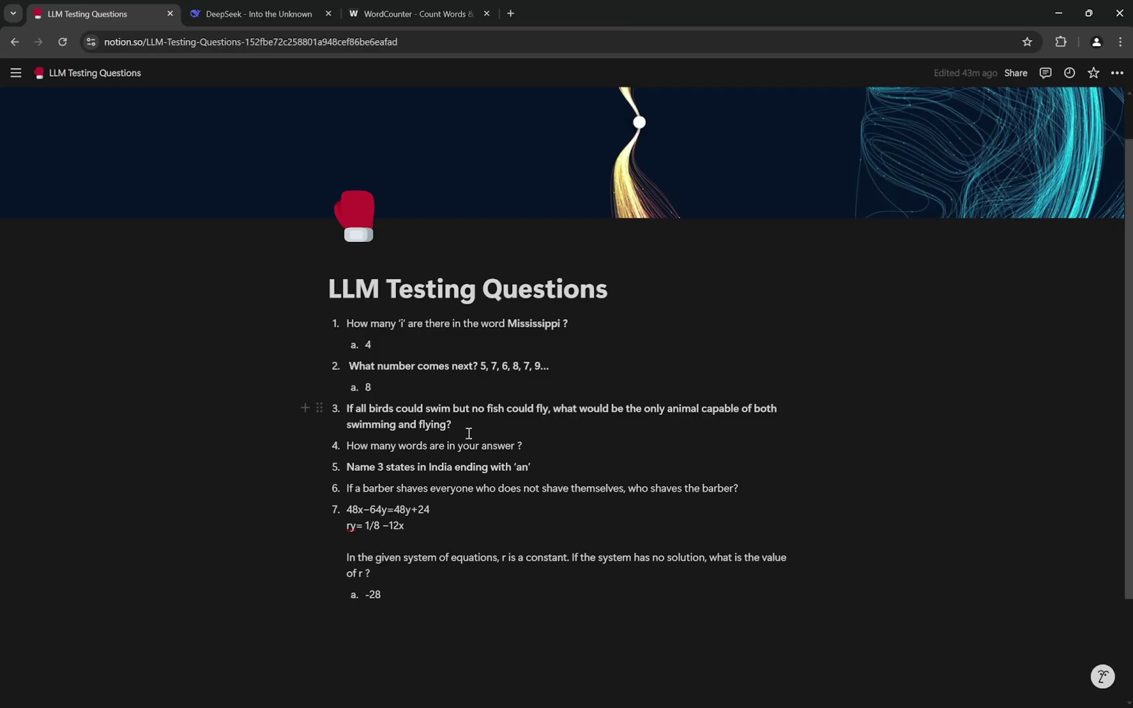
pyautogui.click(330, 704)
pyautogui.click(259, 13)
pyautogui.scroll(15, 944, 407)
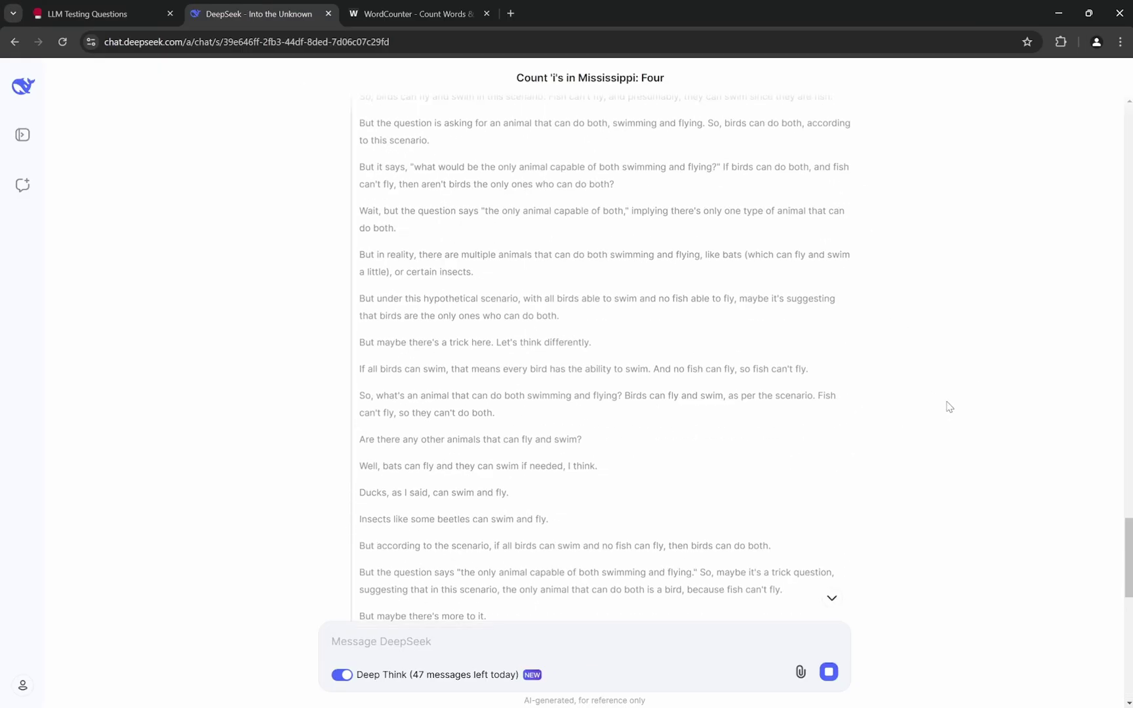
pyautogui.scroll(-15, 949, 407)
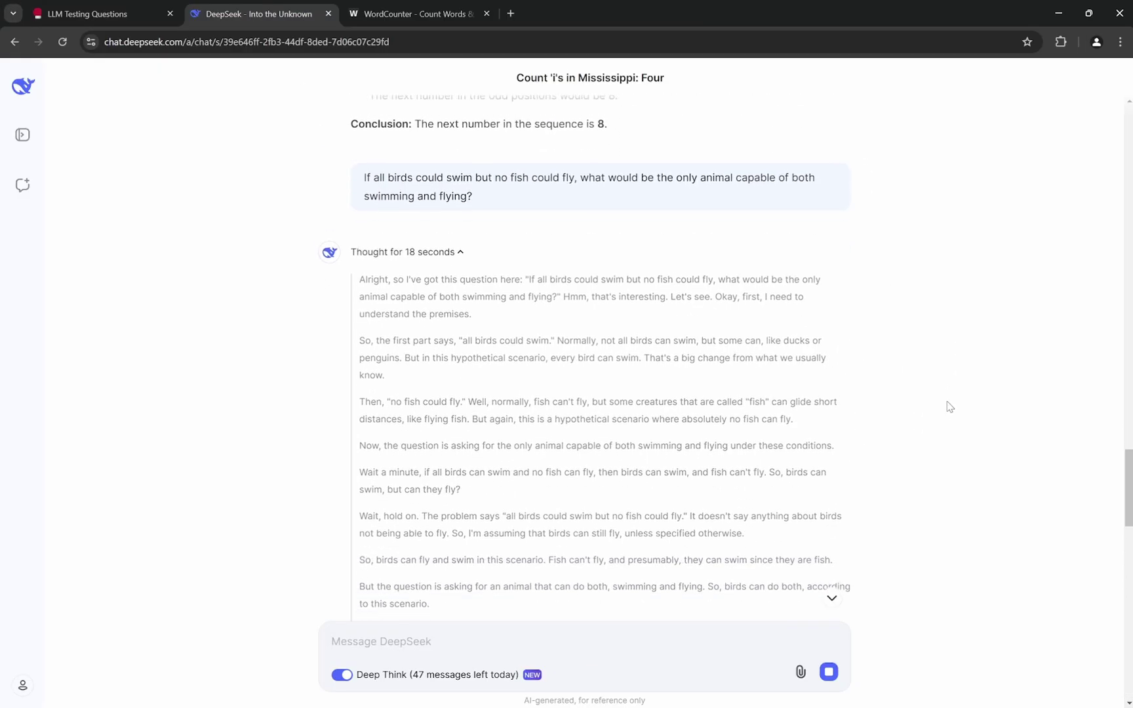
pyautogui.scroll(-7, 948, 406)
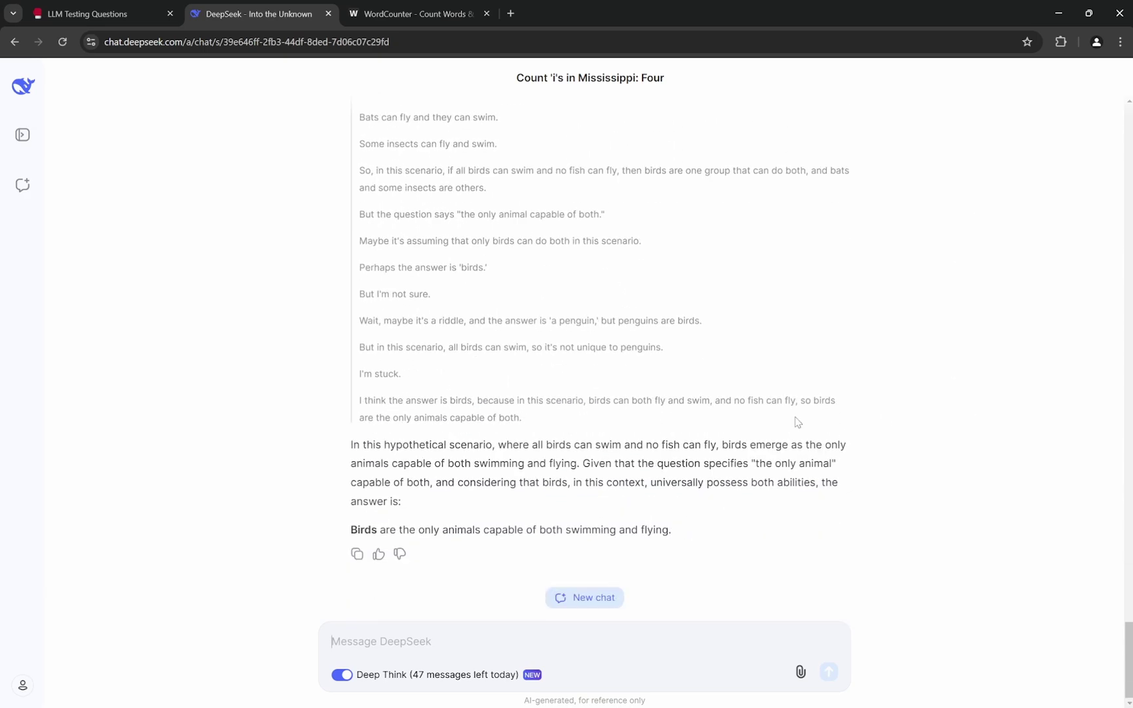
pyautogui.scroll(6, 569, 417)
pyautogui.scroll(11, 503, 386)
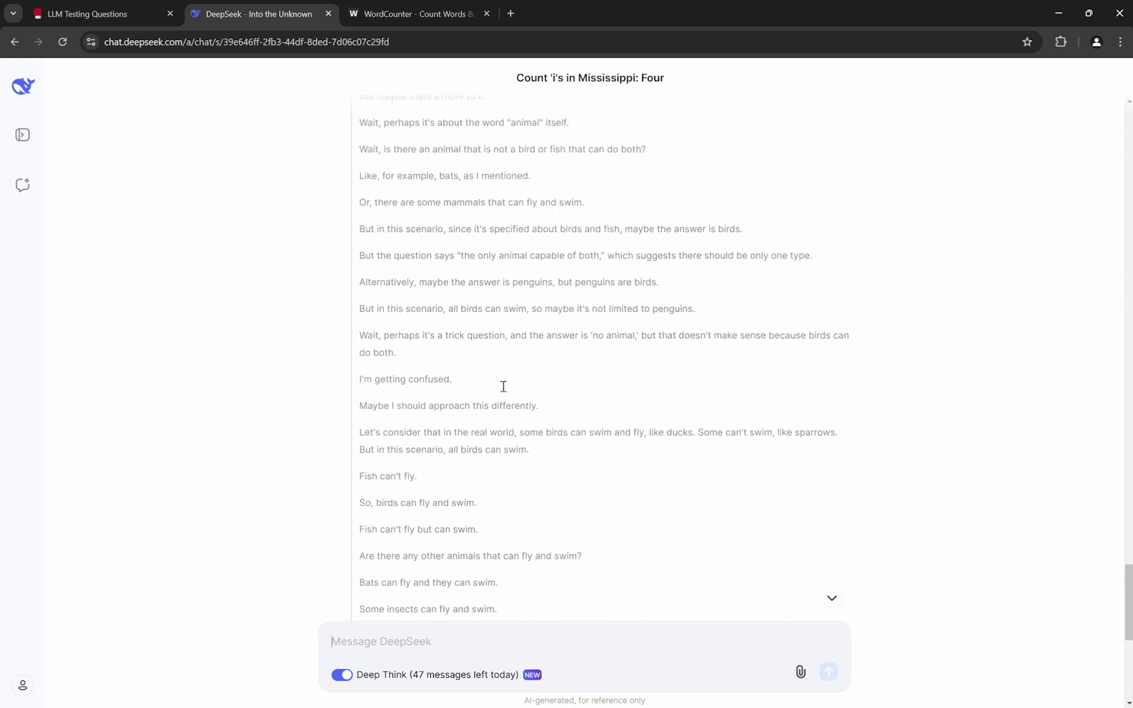
pyautogui.scroll(4, 502, 302)
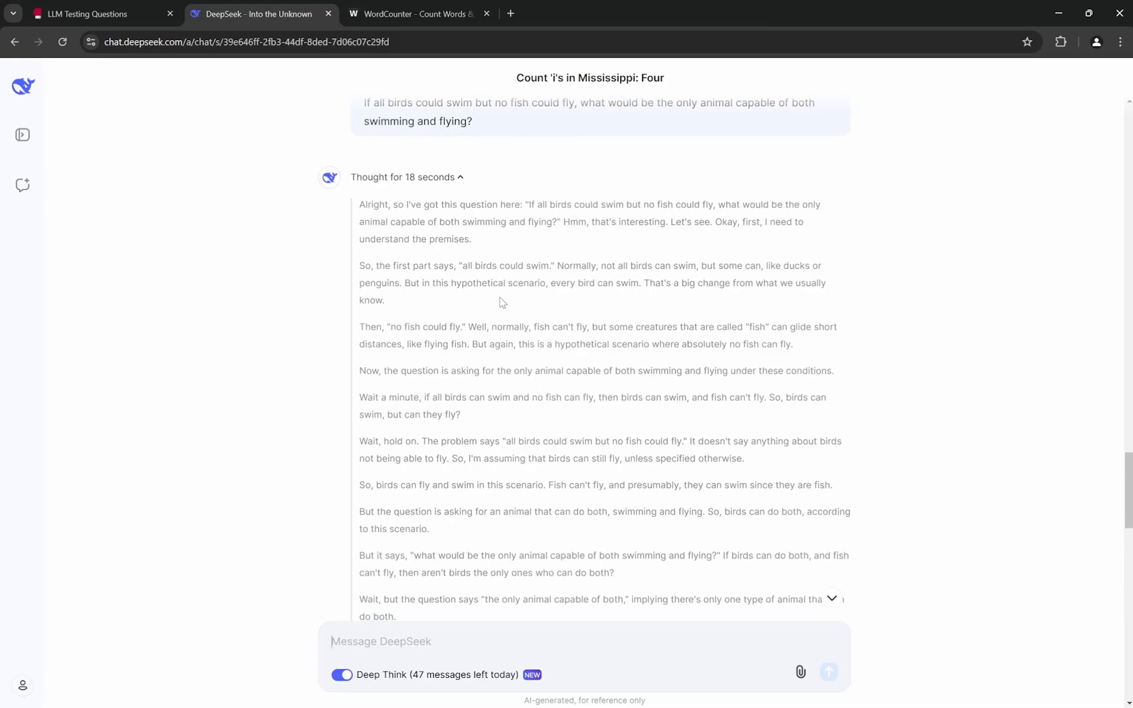
pyautogui.scroll(-15, 502, 301)
pyautogui.scroll(-7, 503, 301)
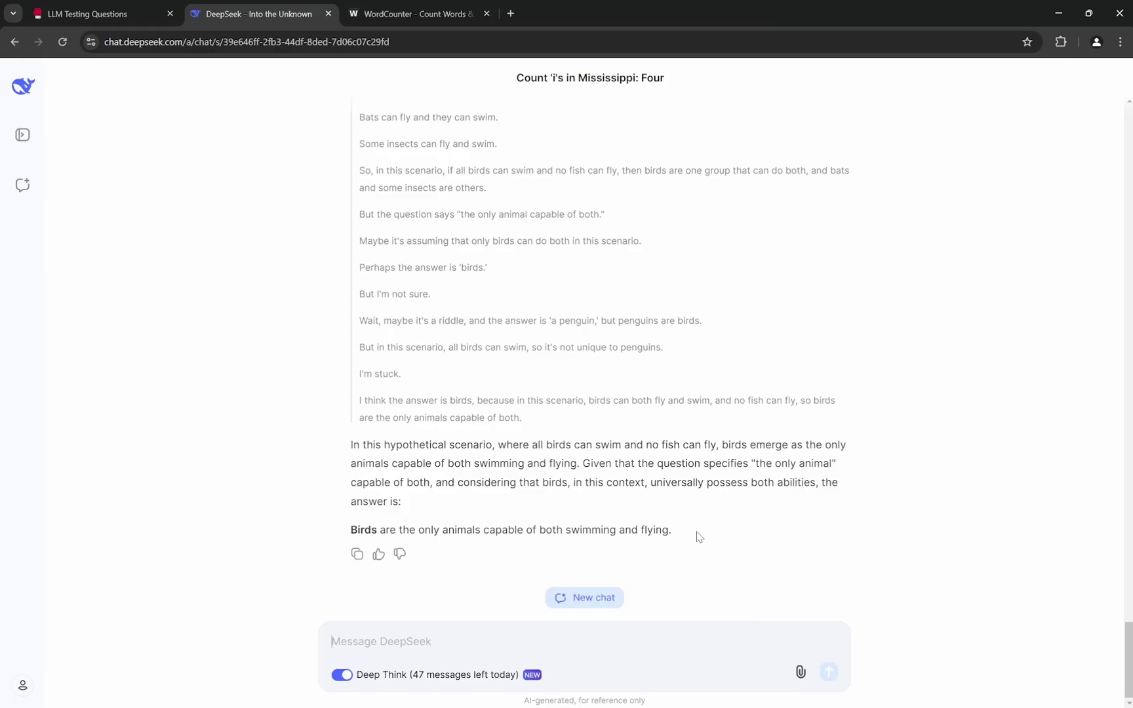
# Copy question 4 from the Notion list into the DeepSeek chat and submit it reworded as "How many words are in your previous answer ?".
pyautogui.click(98, 13)
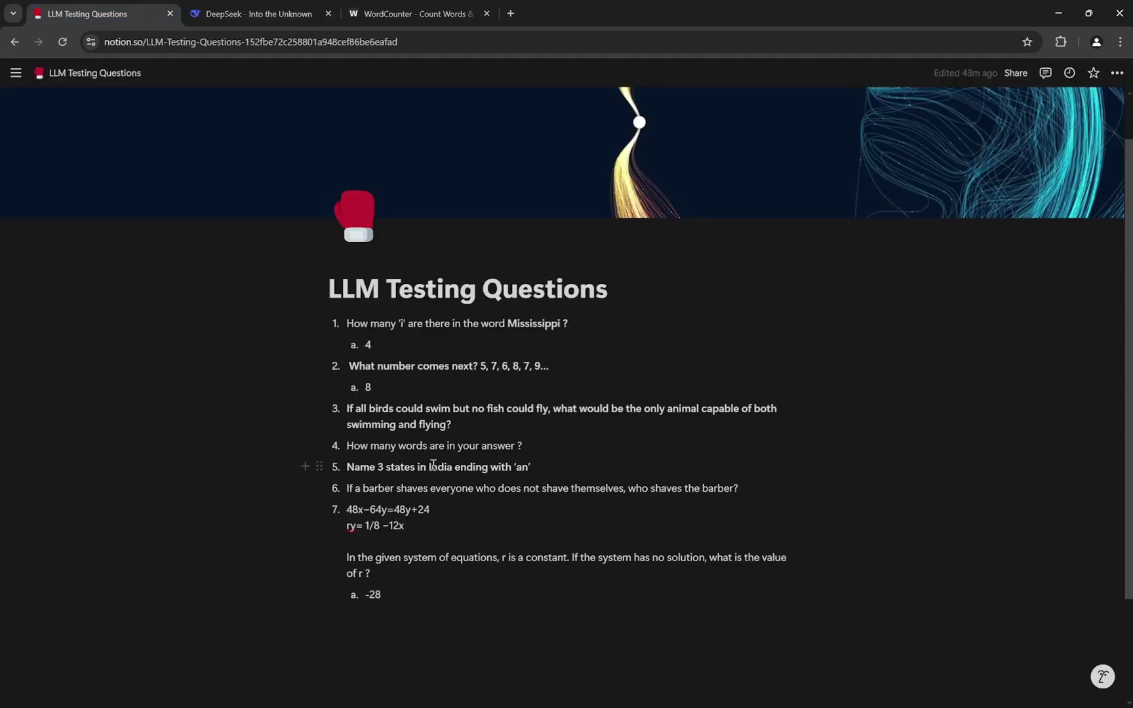
pyautogui.moveTo(532, 445); pyautogui.dragTo(348, 449)
pyautogui.hotkey('ctrl', 'c')
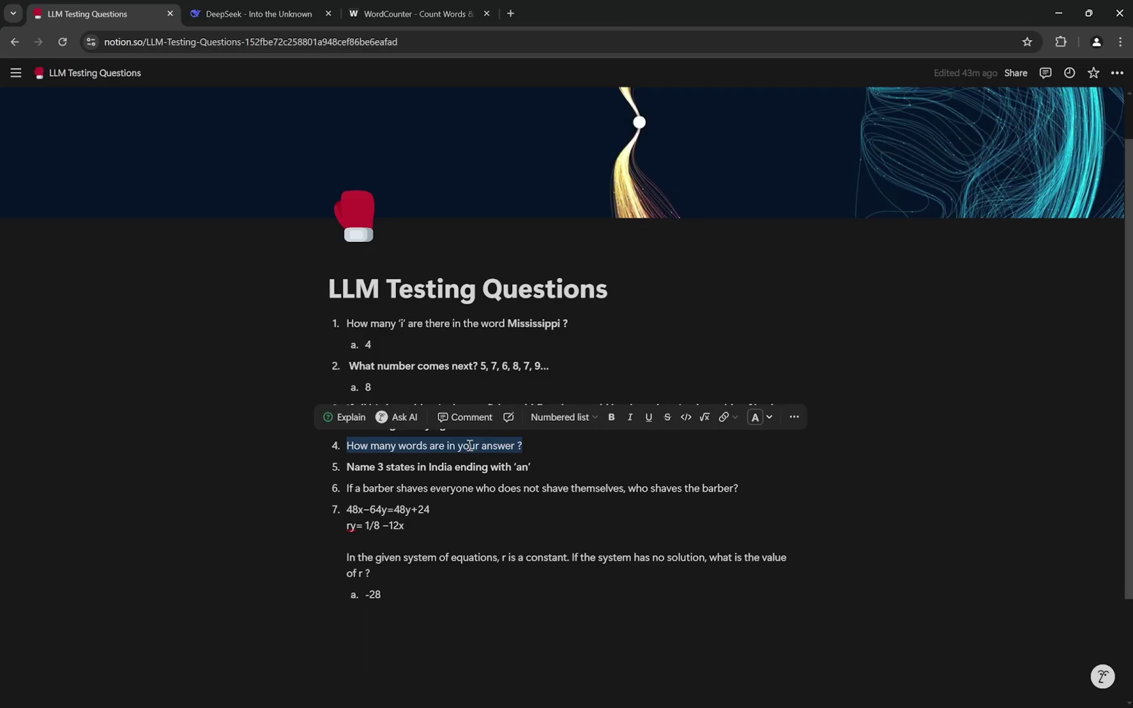
pyautogui.click(254, 10)
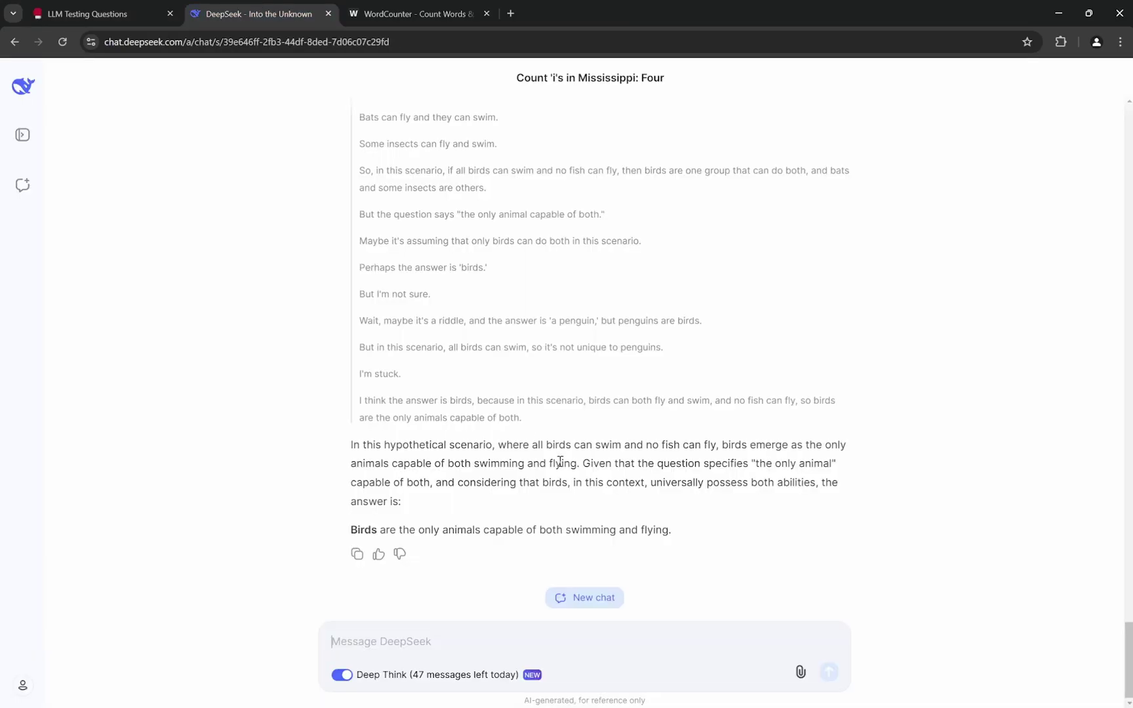
pyautogui.click(394, 642)
pyautogui.hotkey('ctrl', 'v')
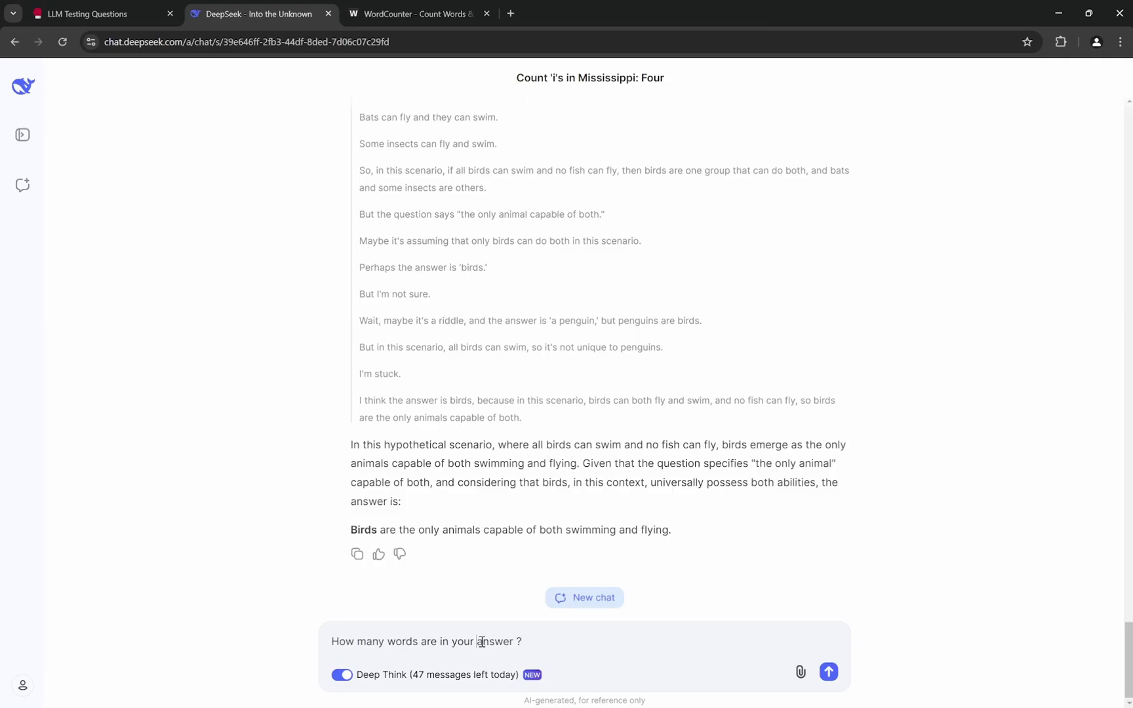
pyautogui.write('previous')
pyautogui.press('Return')
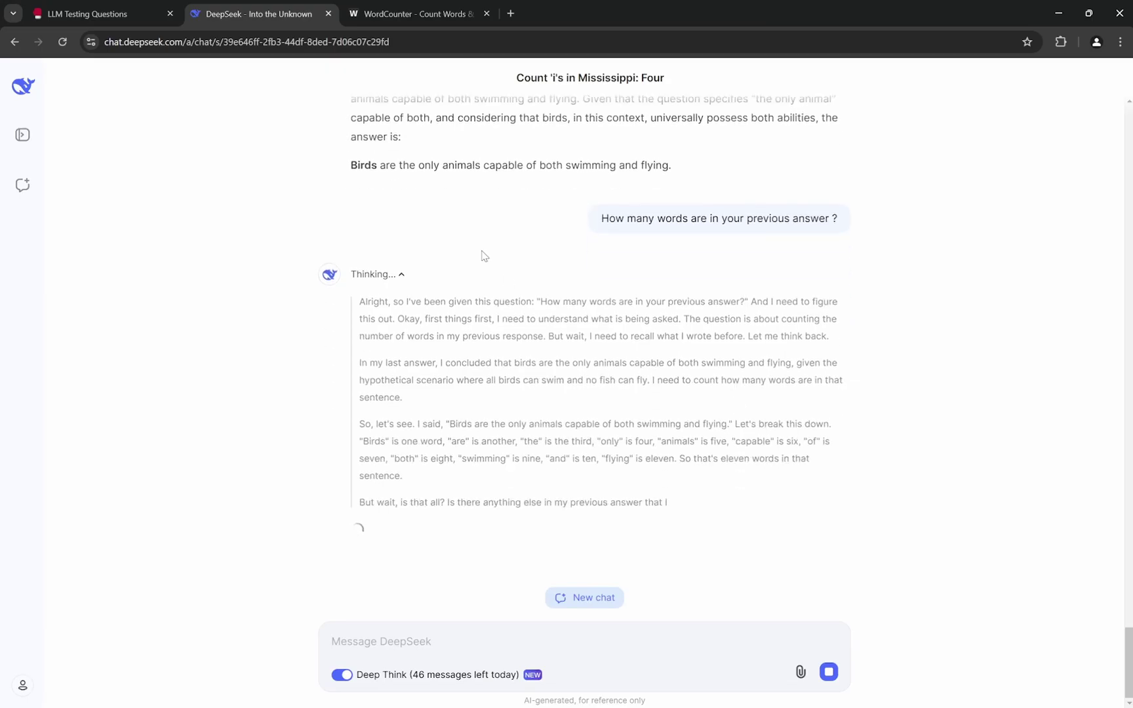
# Examine DeepSeek's reasoning and answer to the word-count question and compare it with the text of its previous answer about birds.
pyautogui.click(413, 13)
pyautogui.click(249, 13)
pyautogui.scroll(6, 359, 371)
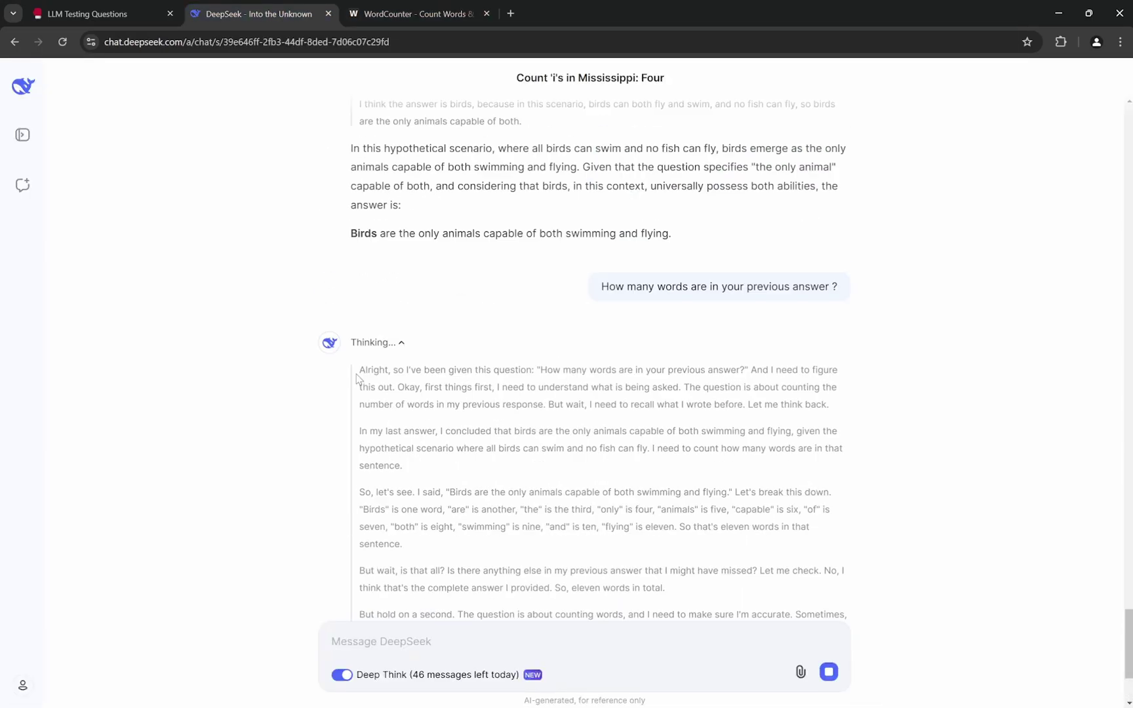
pyautogui.scroll(-8, 814, 460)
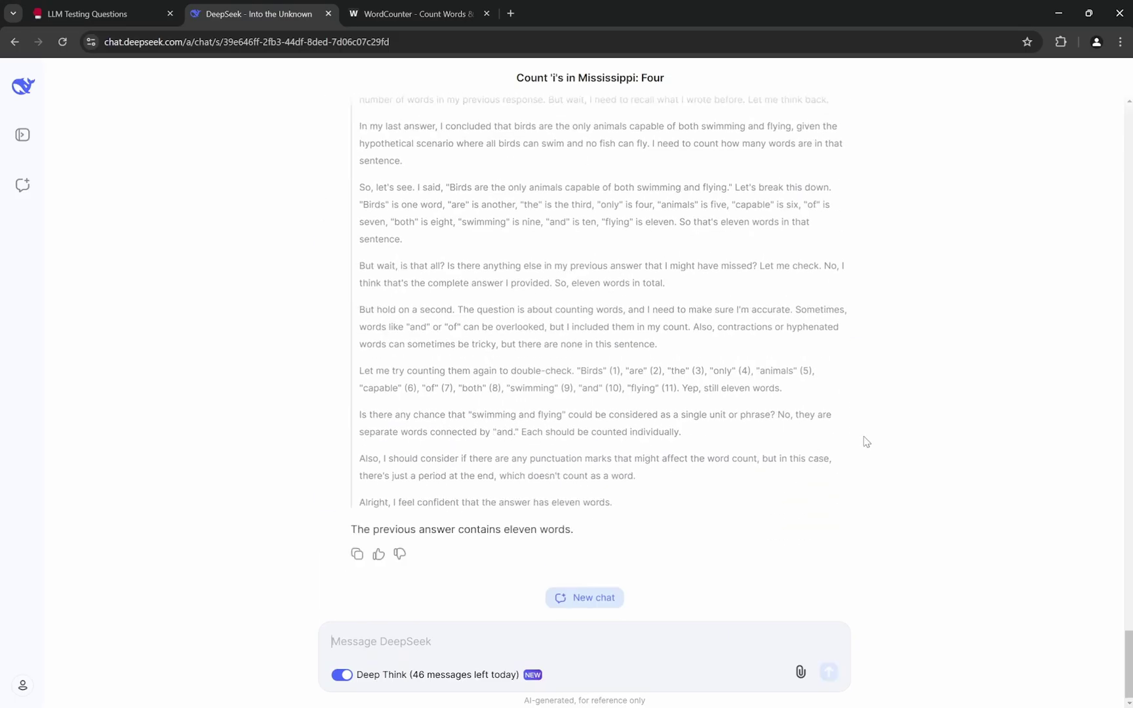
pyautogui.scroll(3, 751, 503)
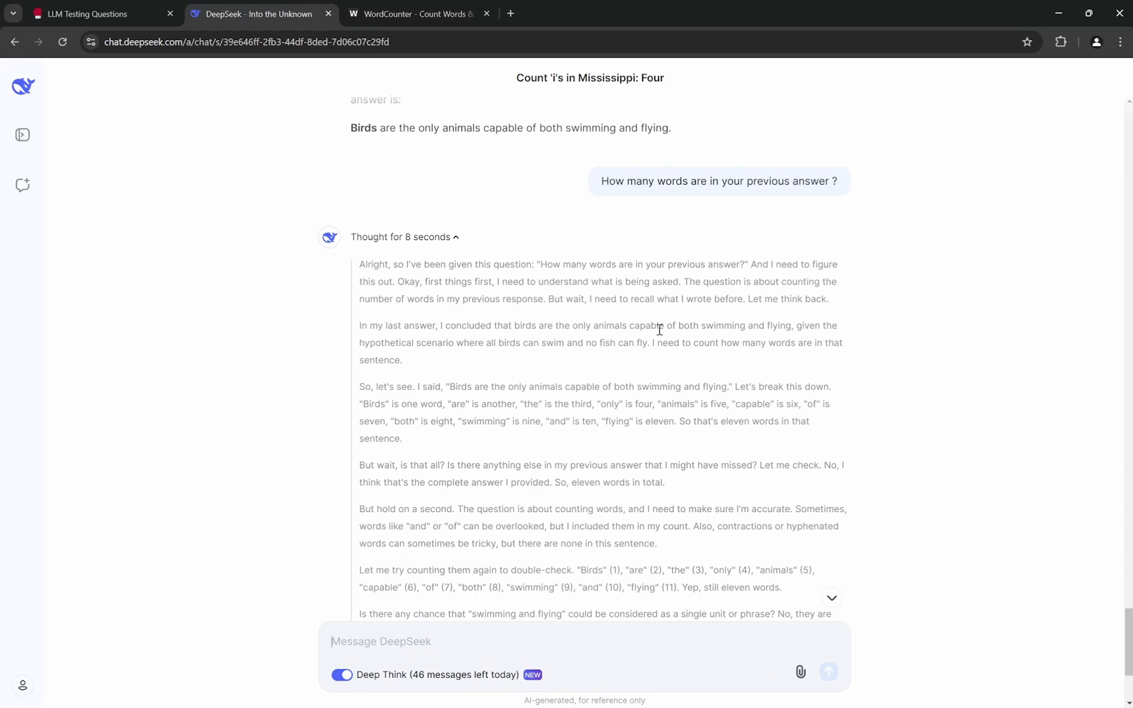
pyautogui.scroll(-3, 660, 329)
pyautogui.scroll(8, 633, 524)
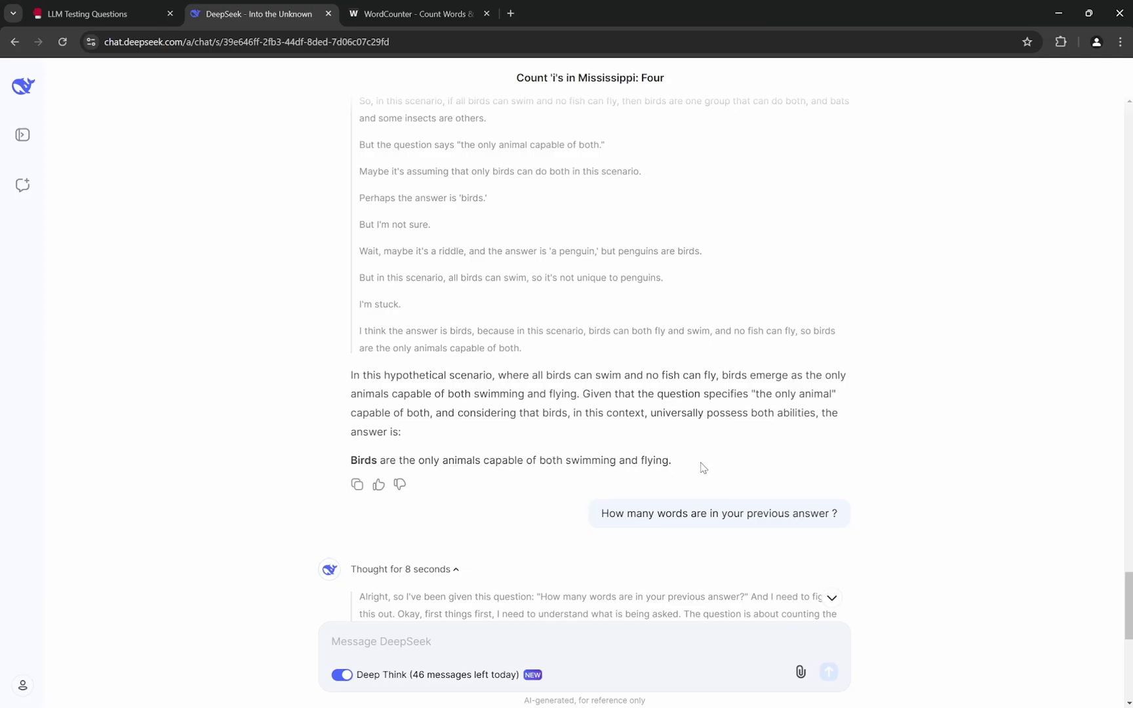
pyautogui.scroll(-1, 704, 461)
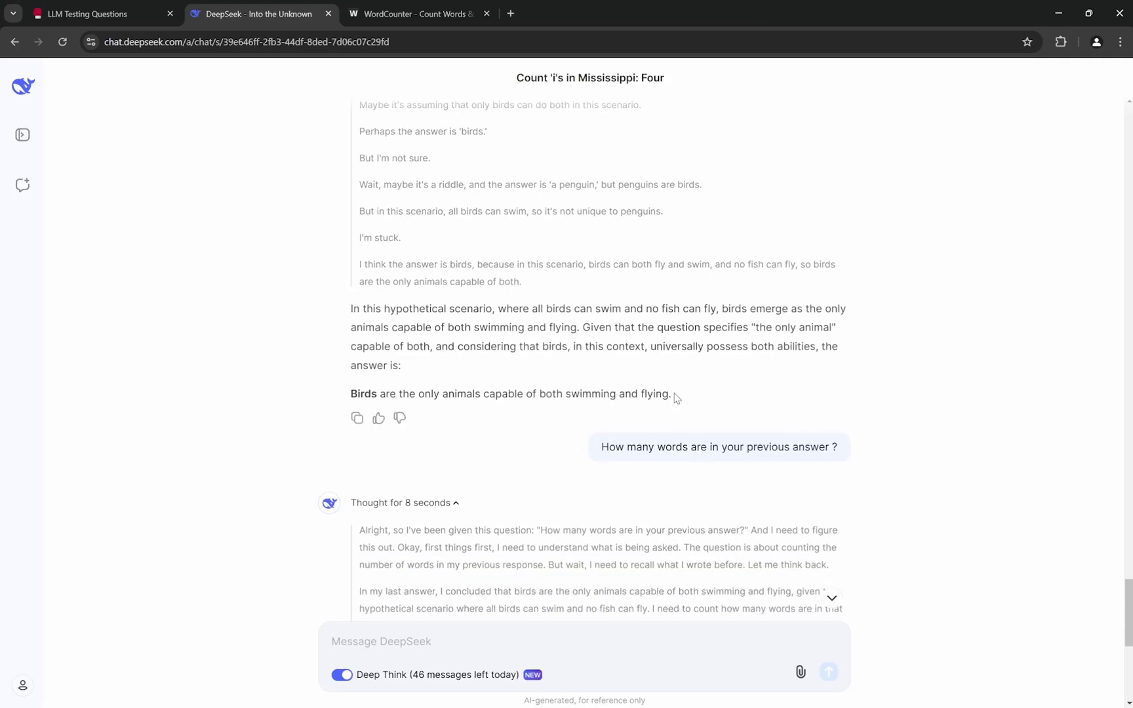
pyautogui.moveTo(351, 310); pyautogui.dragTo(352, 397)
pyautogui.click(680, 395)
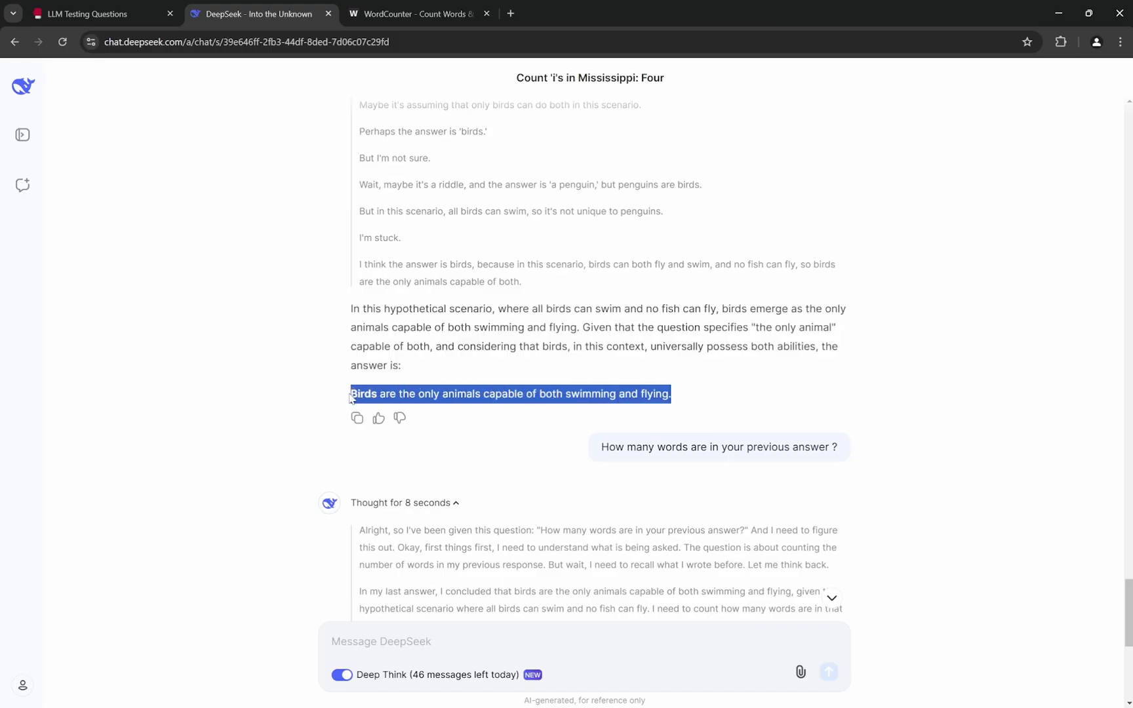
pyautogui.click(517, 340)
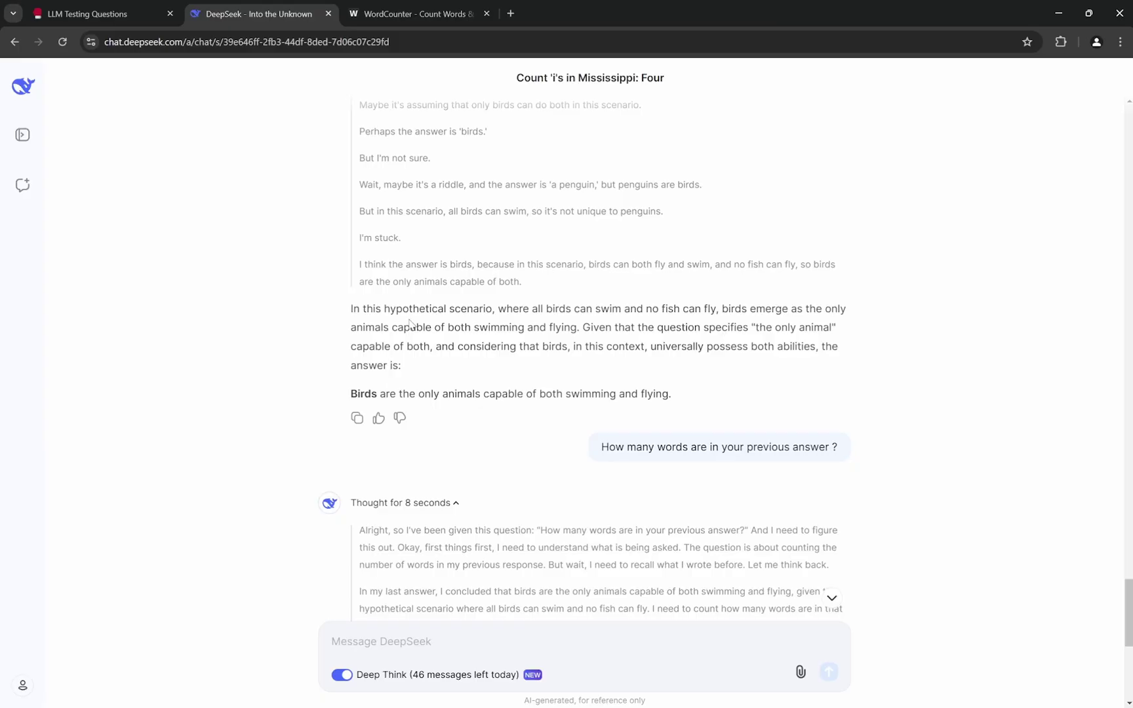
pyautogui.scroll(5, 437, 322)
pyautogui.scroll(-2, 459, 289)
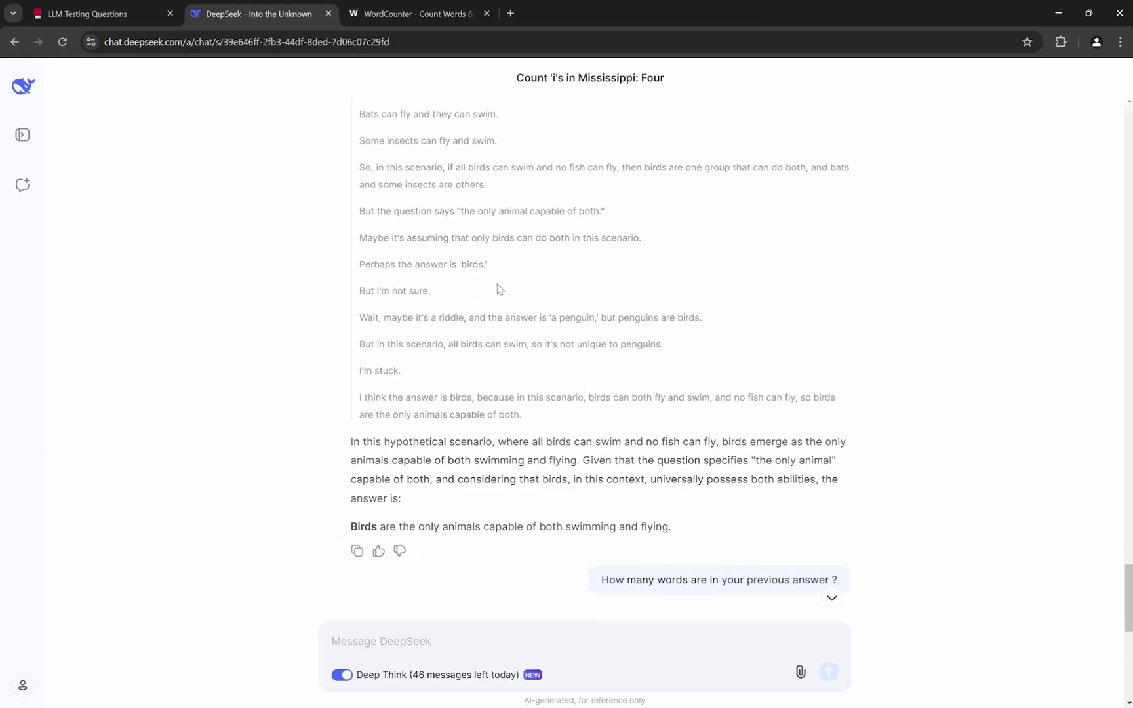
pyautogui.scroll(-4, 459, 282)
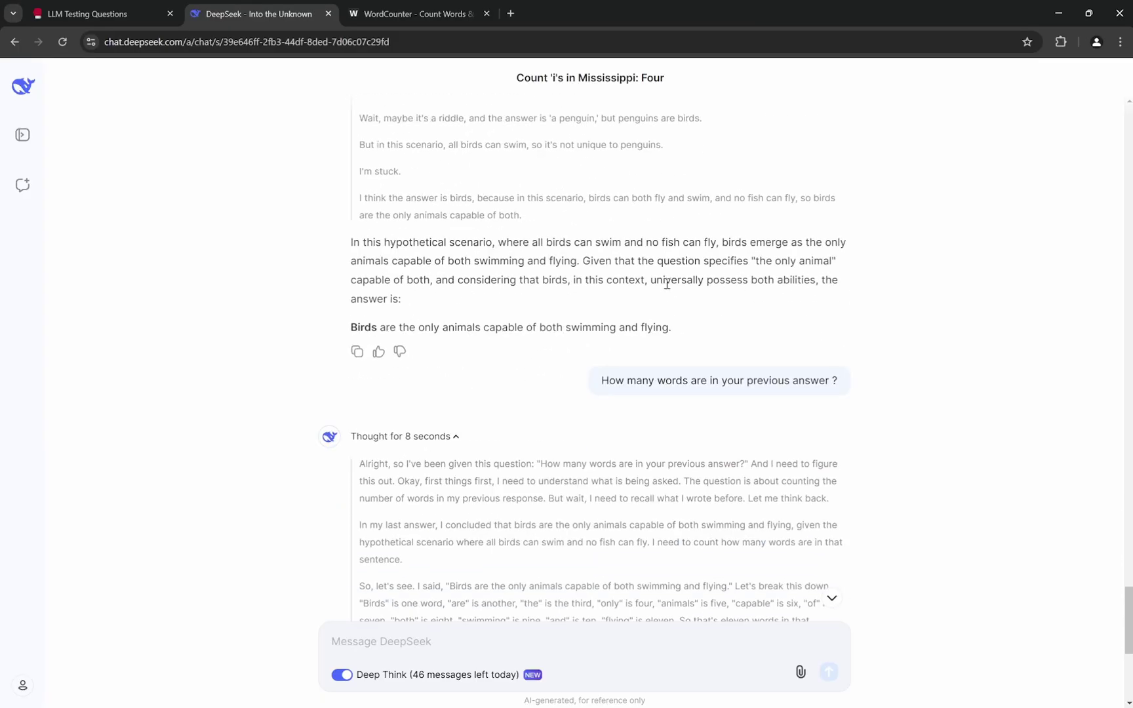
# Copy the sentence "Birds are the only animals capable of both swimming and flying." from DeepSeek and paste it into WordCounter to count its words.
pyautogui.moveTo(667, 284); pyautogui.dragTo(810, 282)
pyautogui.moveTo(351, 328); pyautogui.dragTo(672, 329)
pyautogui.hotkey('ctrl', 'c')
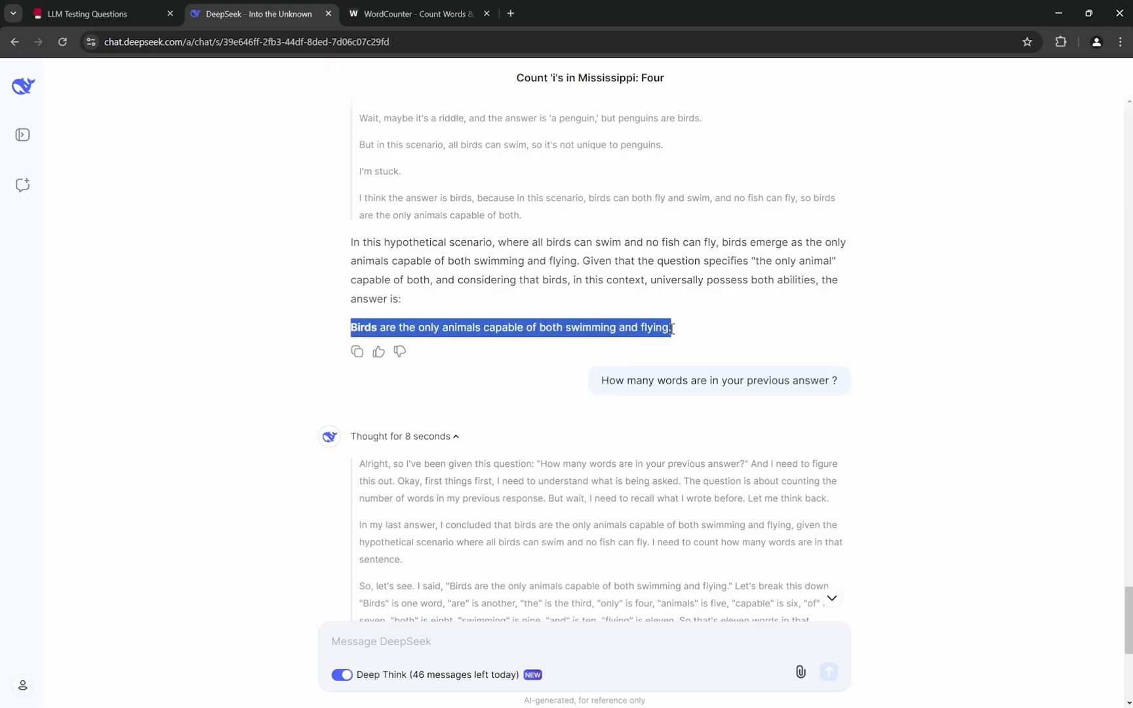
pyautogui.scroll(-5, 478, 275)
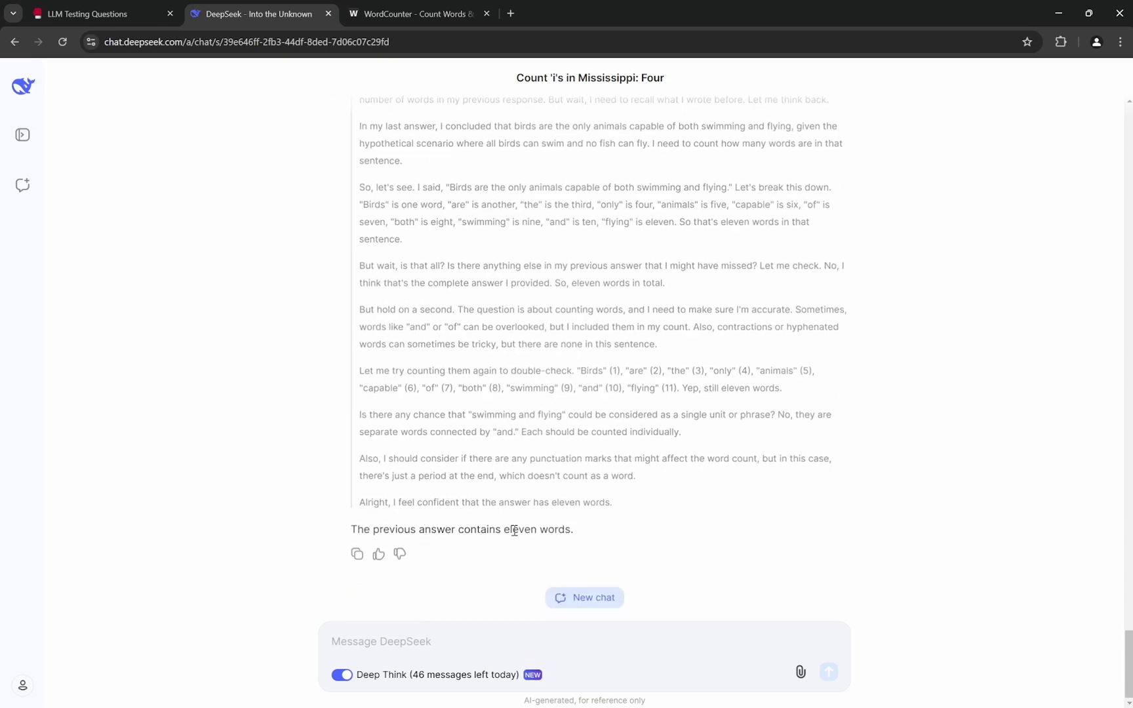
pyautogui.scroll(7, 551, 518)
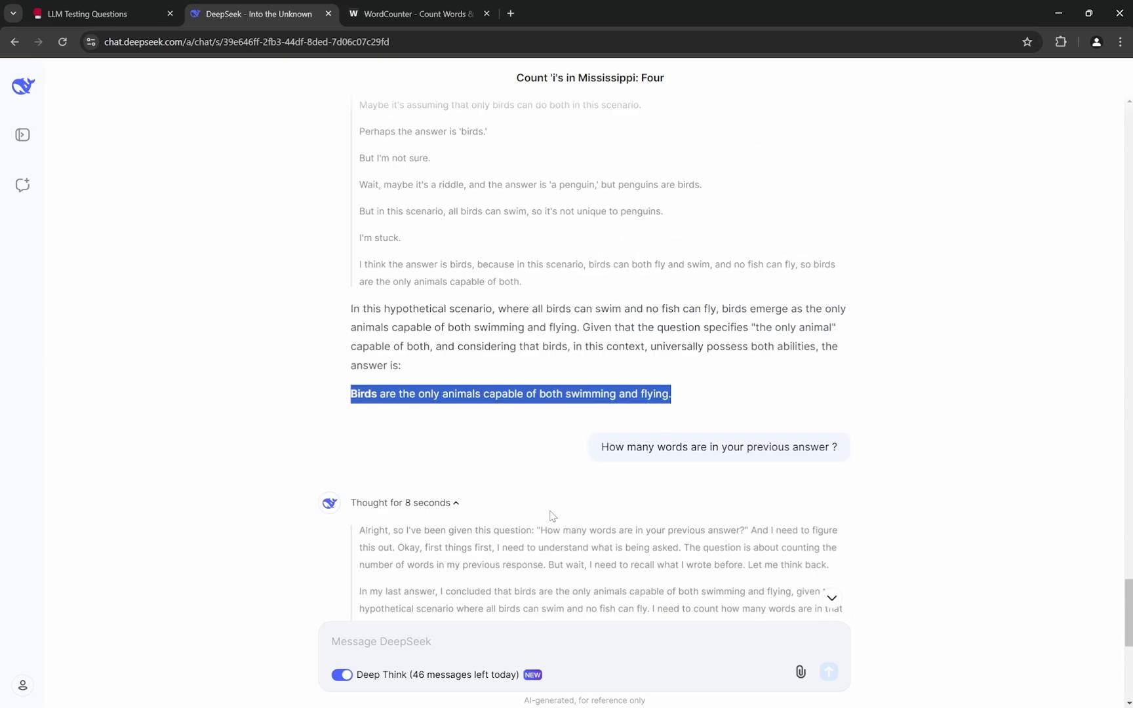
pyautogui.hotkey('ctrl', 'Tab')
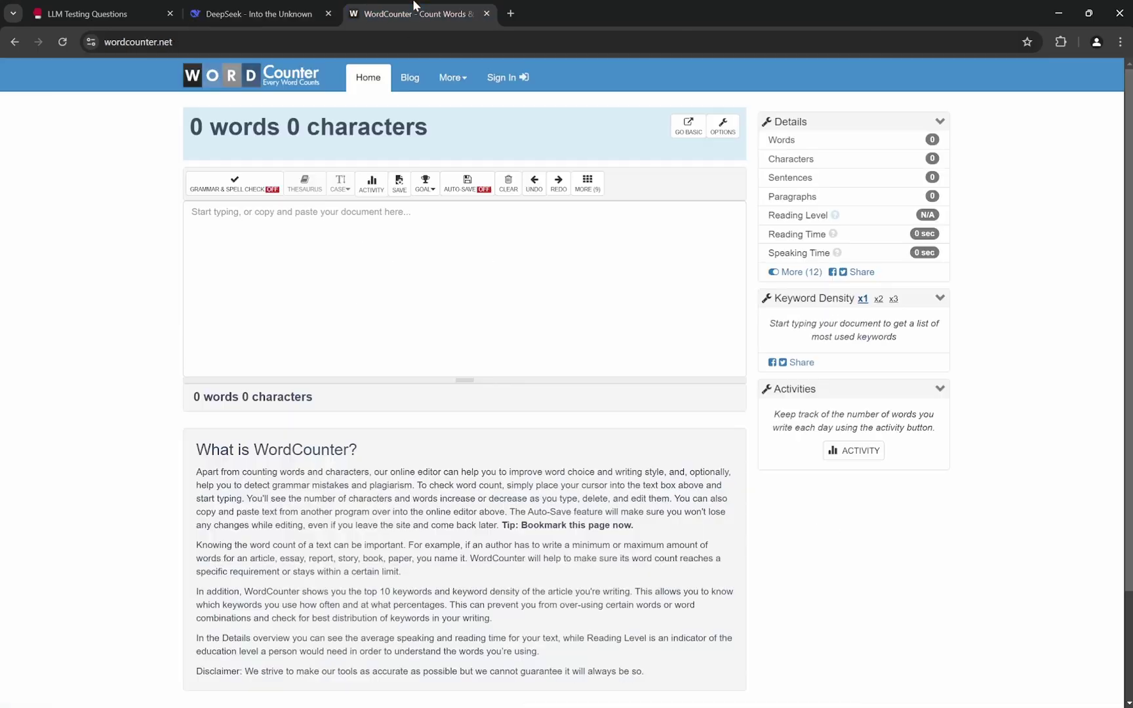
pyautogui.click(408, 302)
pyautogui.hotkey('ctrl', 'v')
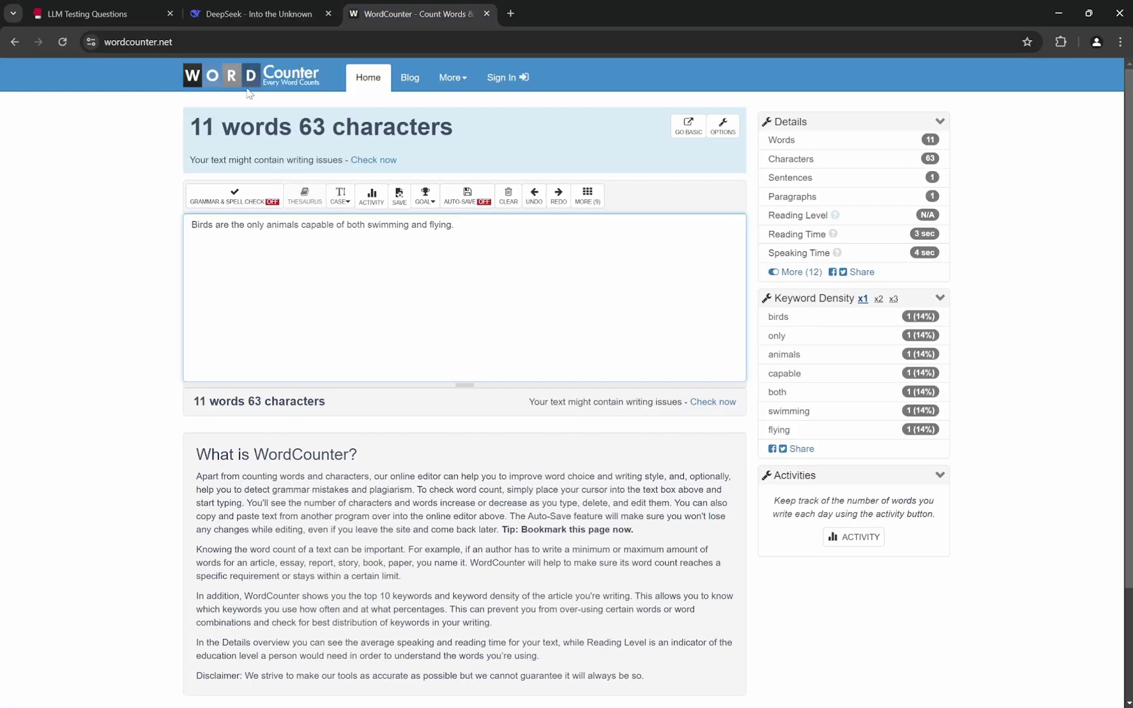
# Return to the DeepSeek chat and review the complete previous answer, from the hypothetical scenario paragraph to the closing sentence about birds.
pyautogui.click(259, 14)
pyautogui.click(611, 342)
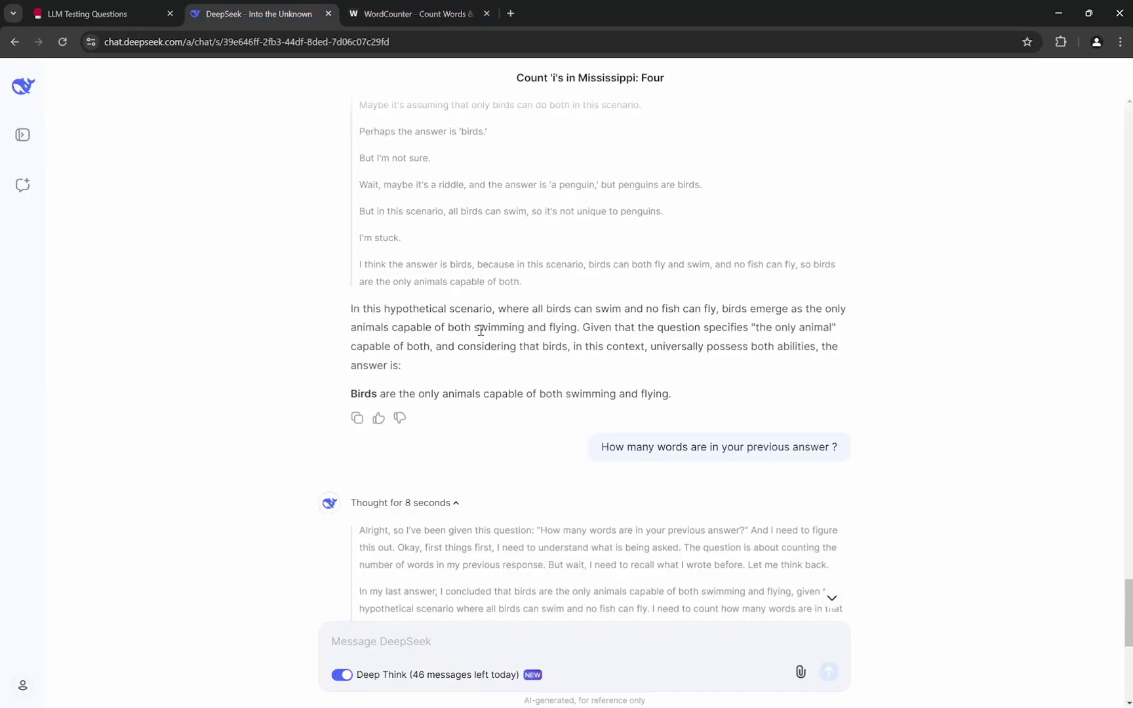
pyautogui.moveTo(351, 308); pyautogui.dragTo(679, 387)
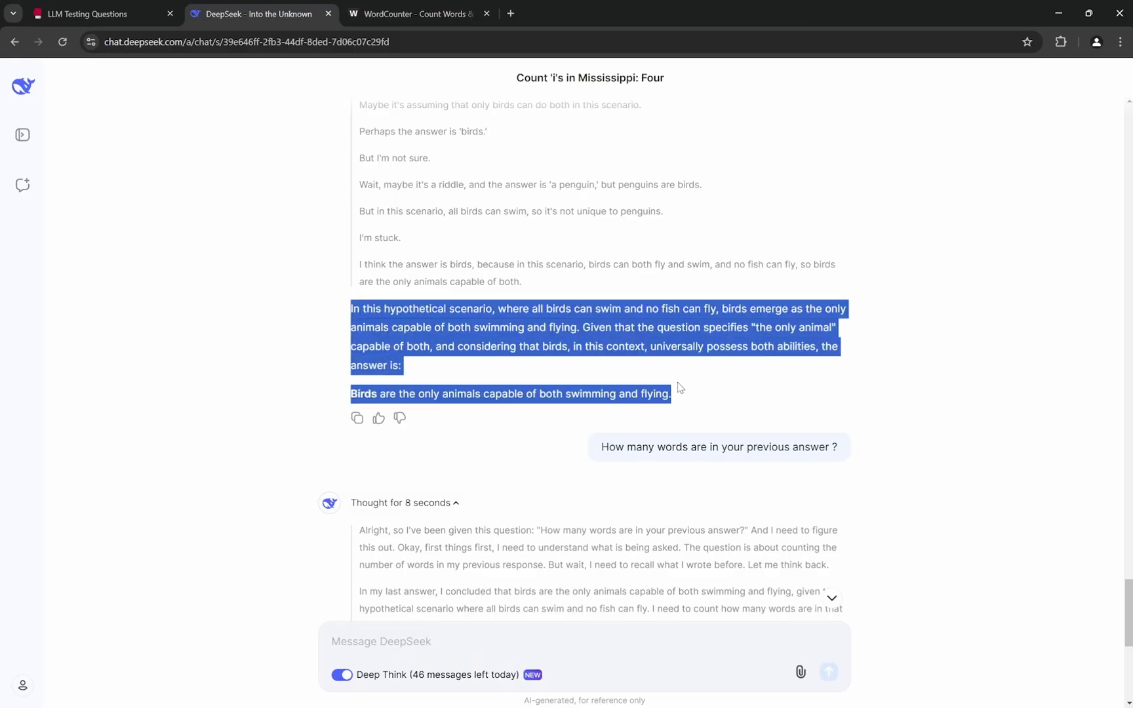
pyautogui.click(770, 344)
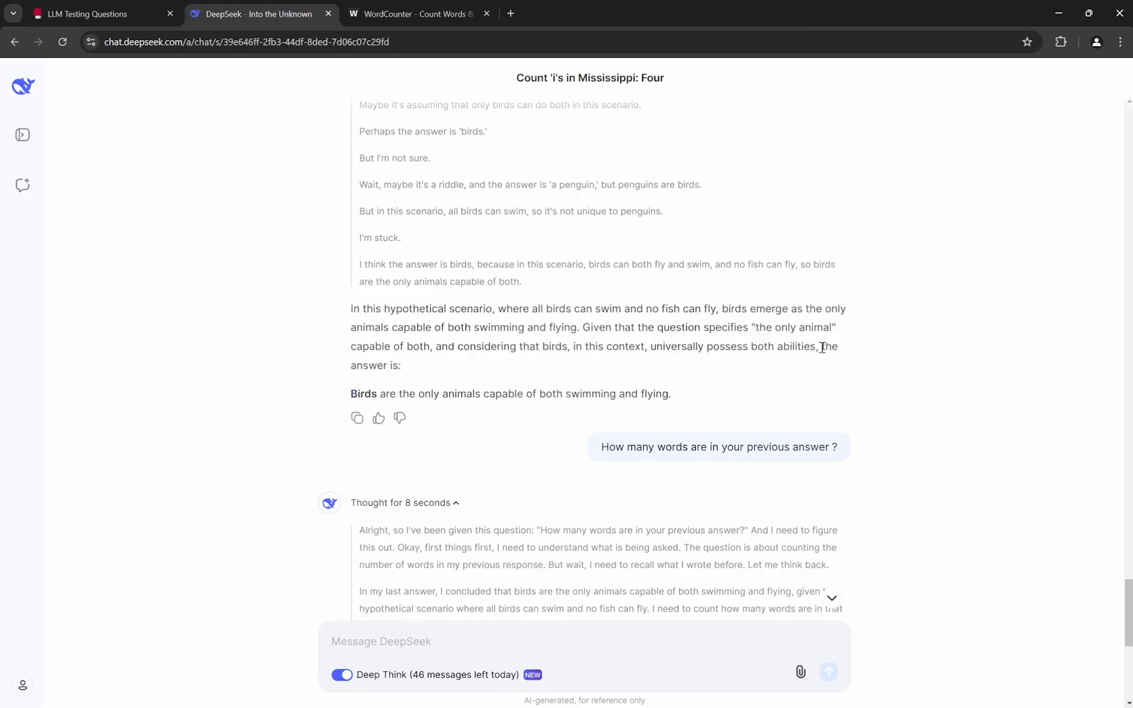
# Re-read the end of the hypothetical scenario paragraph and the closing sentence of the answer about birds.
pyautogui.moveTo(822, 347); pyautogui.dragTo(465, 366)
pyautogui.click(354, 396)
pyautogui.moveTo(354, 392); pyautogui.dragTo(672, 396)
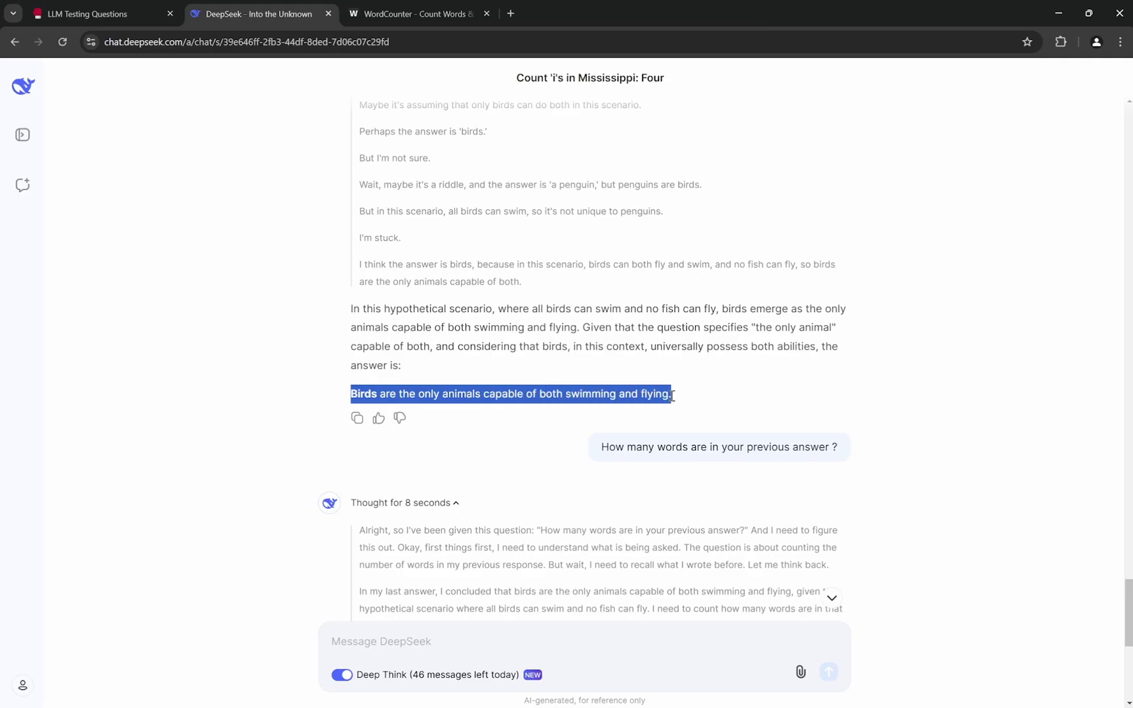
pyautogui.click(669, 396)
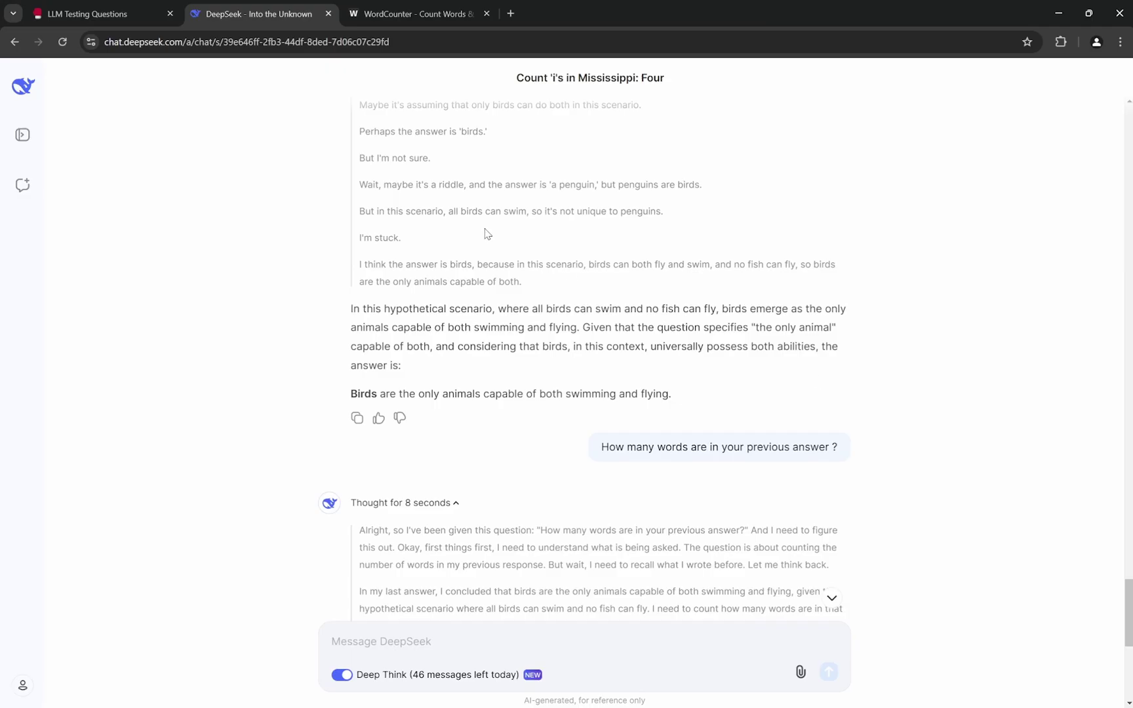
# Copy question 5, "Name 3 states in India ending with 'an'", from the Notion list and submit it in the DeepSeek chat.
pyautogui.click(109, 14)
pyautogui.click(568, 468)
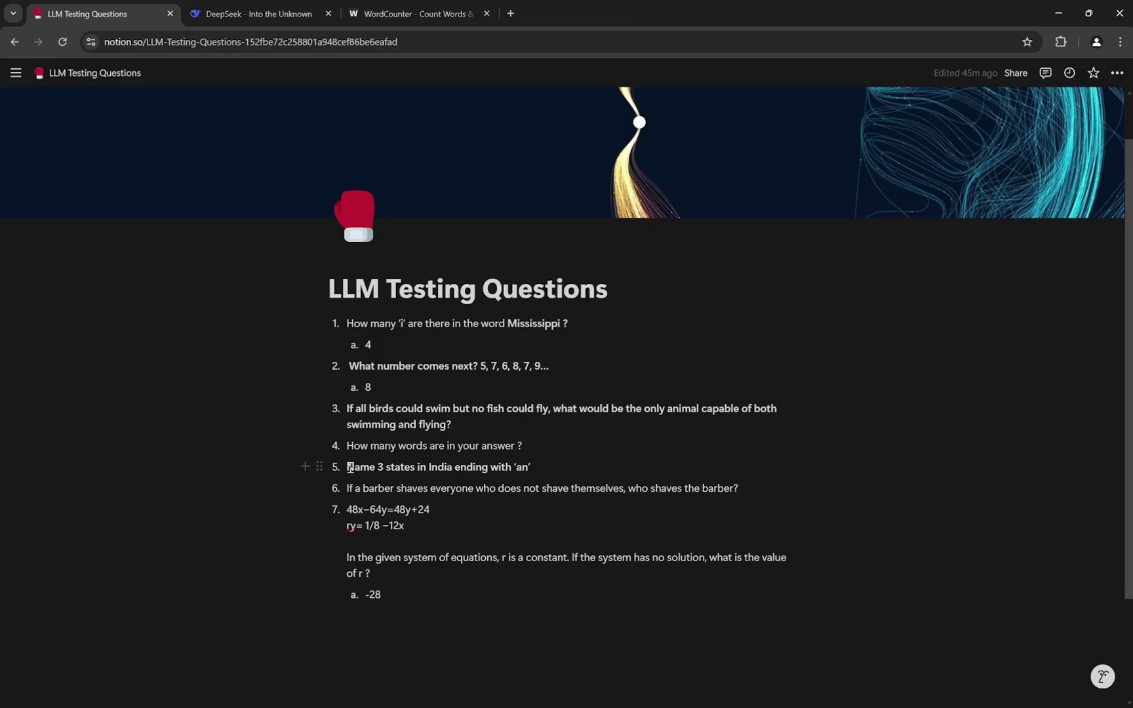
pyautogui.moveTo(348, 467); pyautogui.dragTo(536, 465)
pyautogui.hotkey('ctrl', 'c')
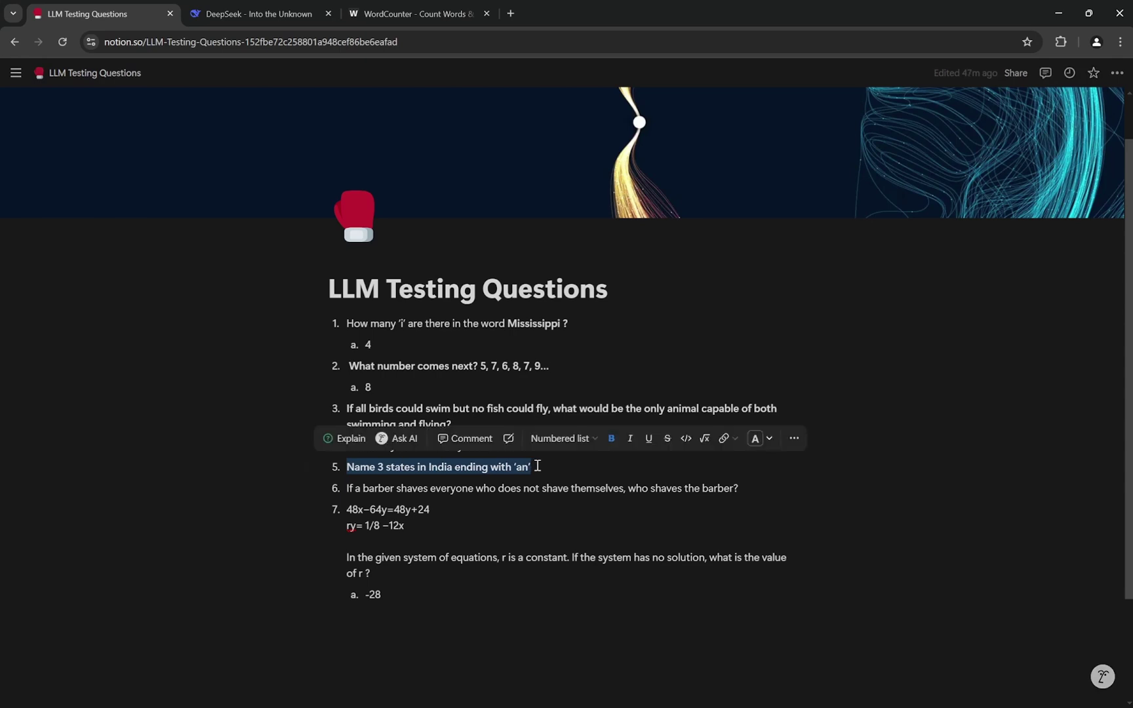
pyautogui.click(598, 469)
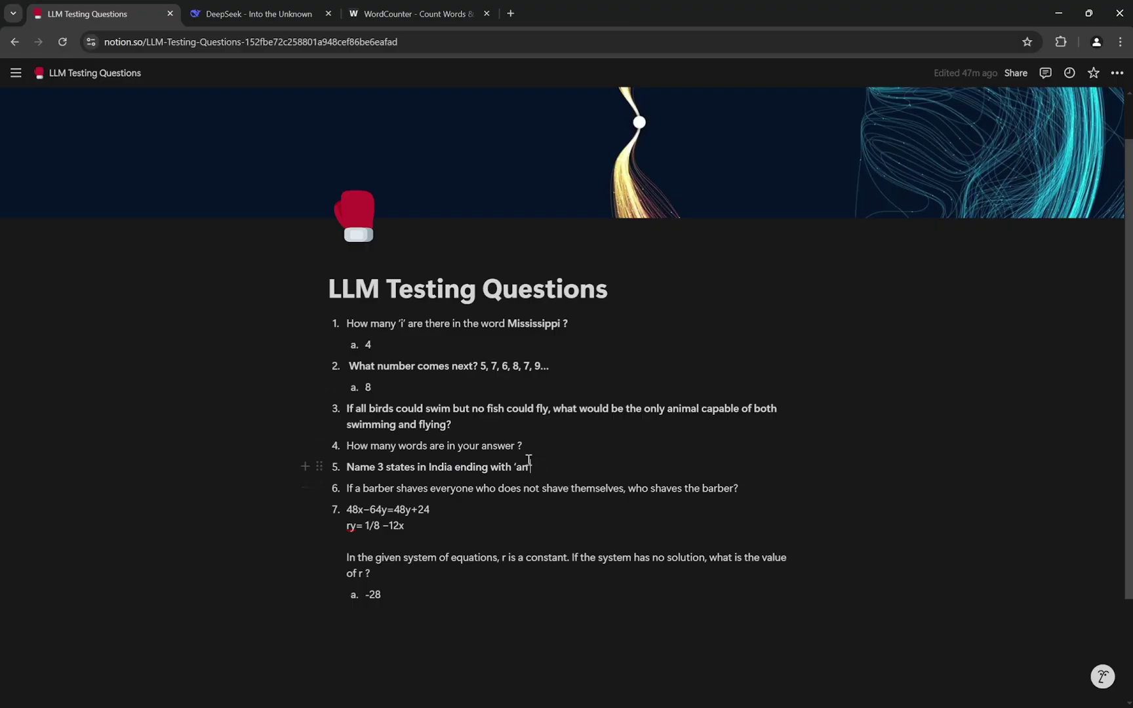
pyautogui.click(298, 17)
pyautogui.scroll(-7, 548, 459)
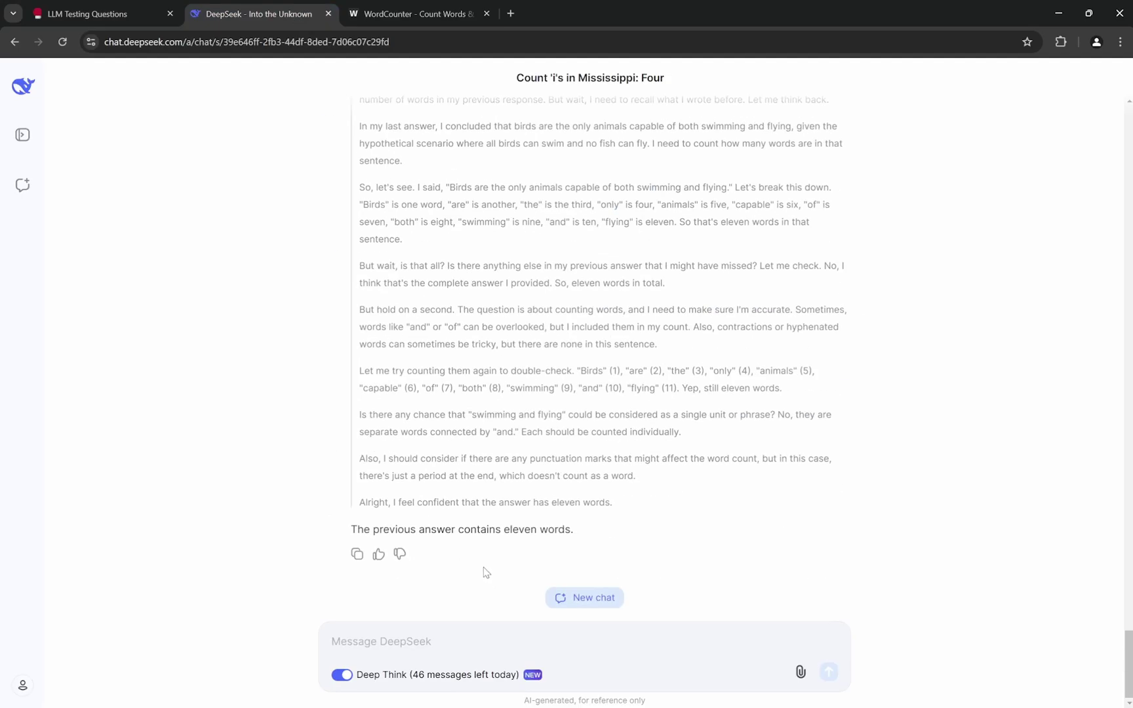
pyautogui.click(410, 645)
pyautogui.hotkey('ctrl', 'v')
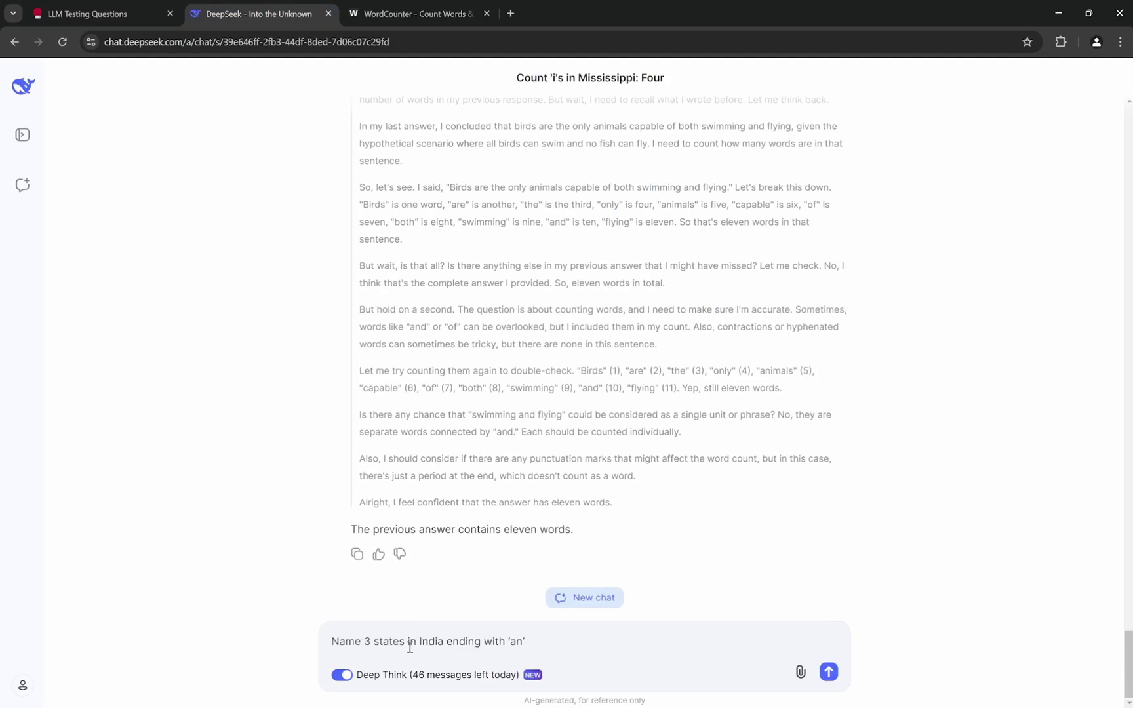
pyautogui.press('Return')
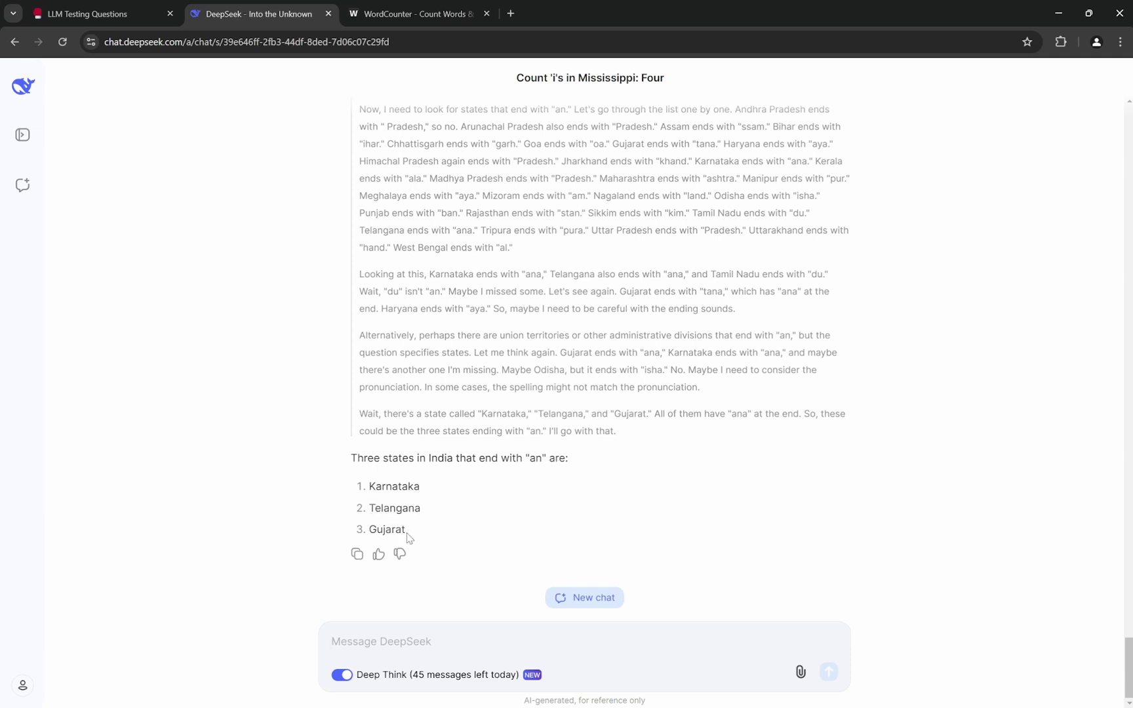
# Check the three listed states in DeepSeek's answer against the required "an" ending.
pyautogui.moveTo(406, 531); pyautogui.dragTo(368, 531)
pyautogui.moveTo(529, 460); pyautogui.dragTo(540, 464)
pyautogui.click(567, 457)
pyautogui.doubleClick(535, 459)
pyautogui.click(554, 453)
# Copy question 6 about who shaves the barber from the Notion list and submit it in the DeepSeek chat.
pyautogui.click(92, 9)
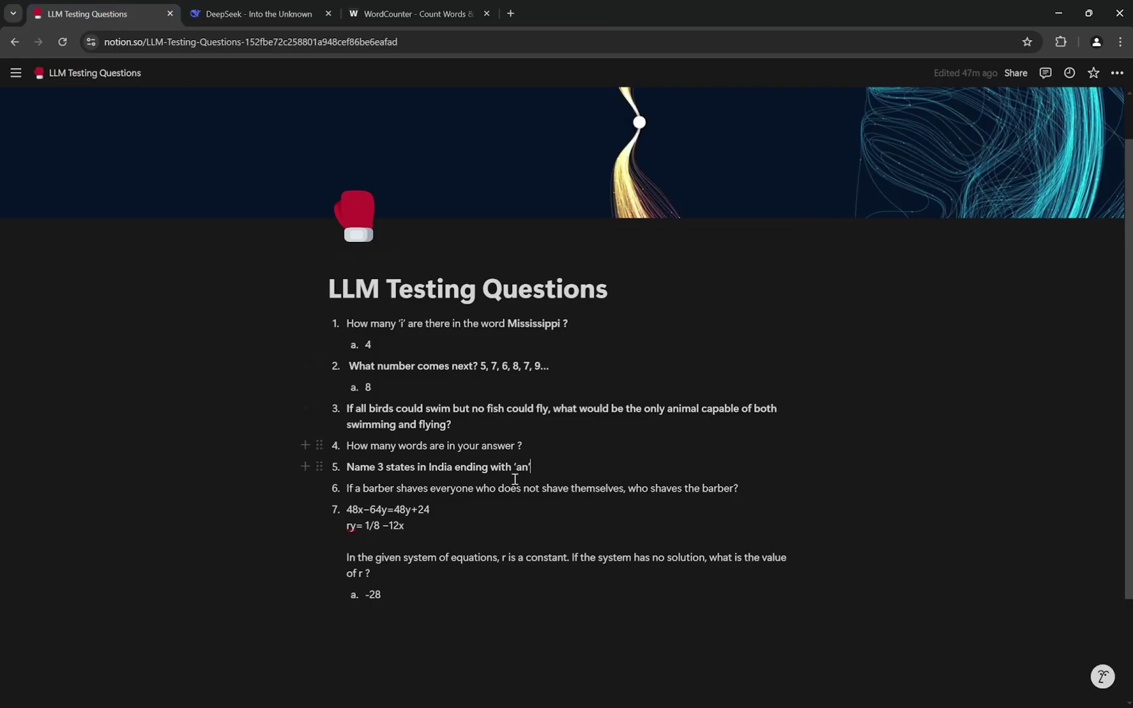
pyautogui.moveTo(740, 487); pyautogui.dragTo(346, 487)
pyautogui.hotkey('ctrl', 'c')
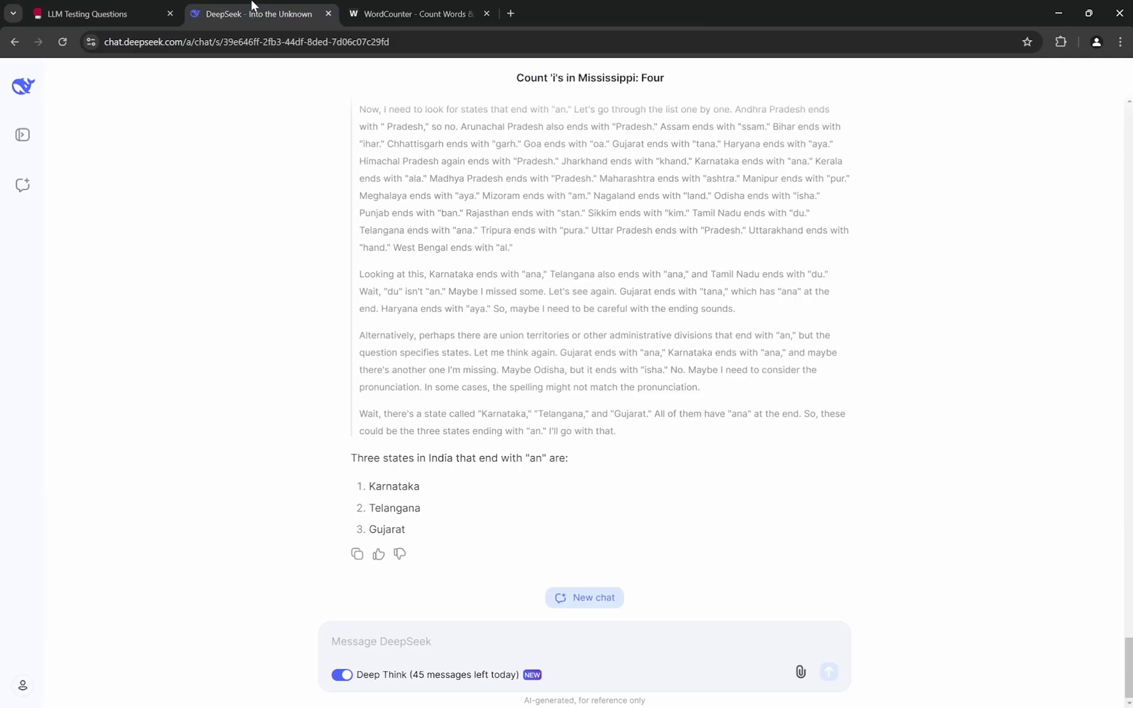
pyautogui.click(257, 13)
pyautogui.click(375, 645)
pyautogui.hotkey('ctrl', 'v')
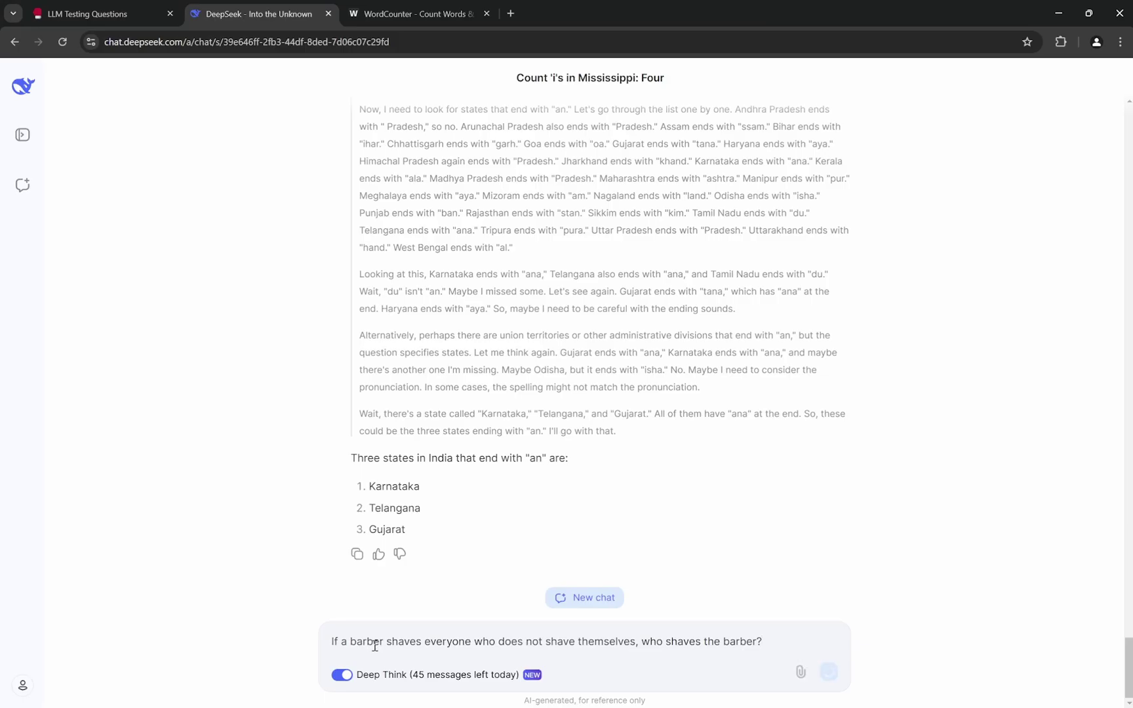
pyautogui.press('Return')
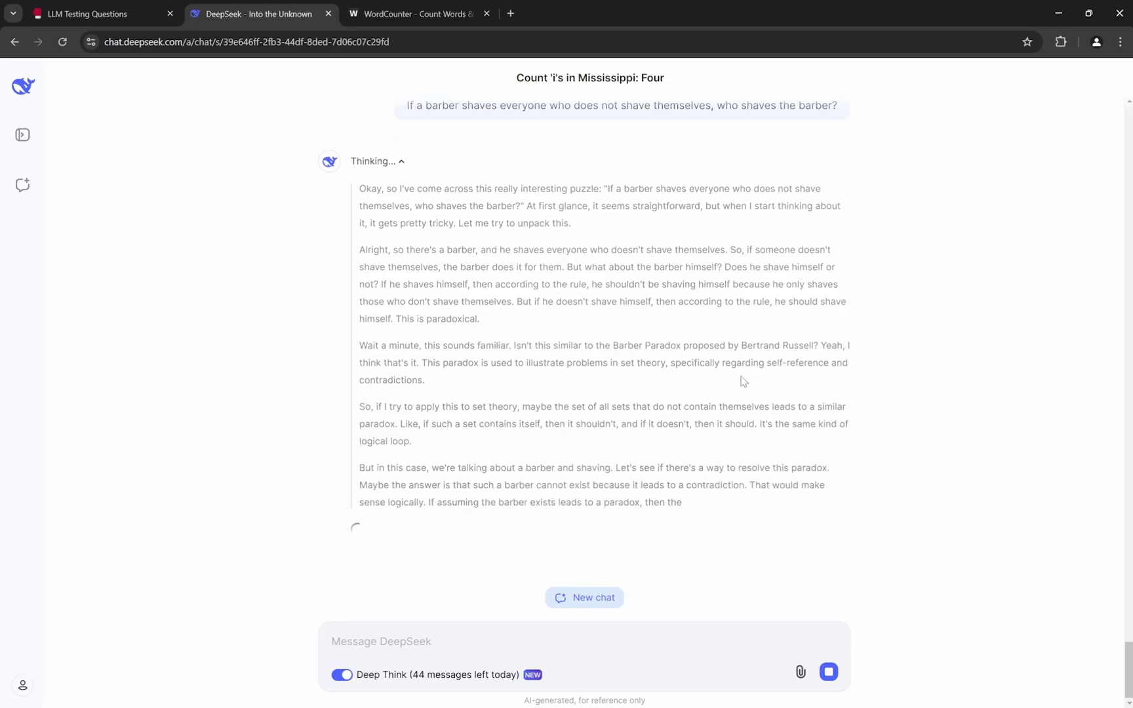
# Follow DeepSeek's reasoning on the barber question and read its two assumptions and conclusion.
pyautogui.scroll(3, 740, 384)
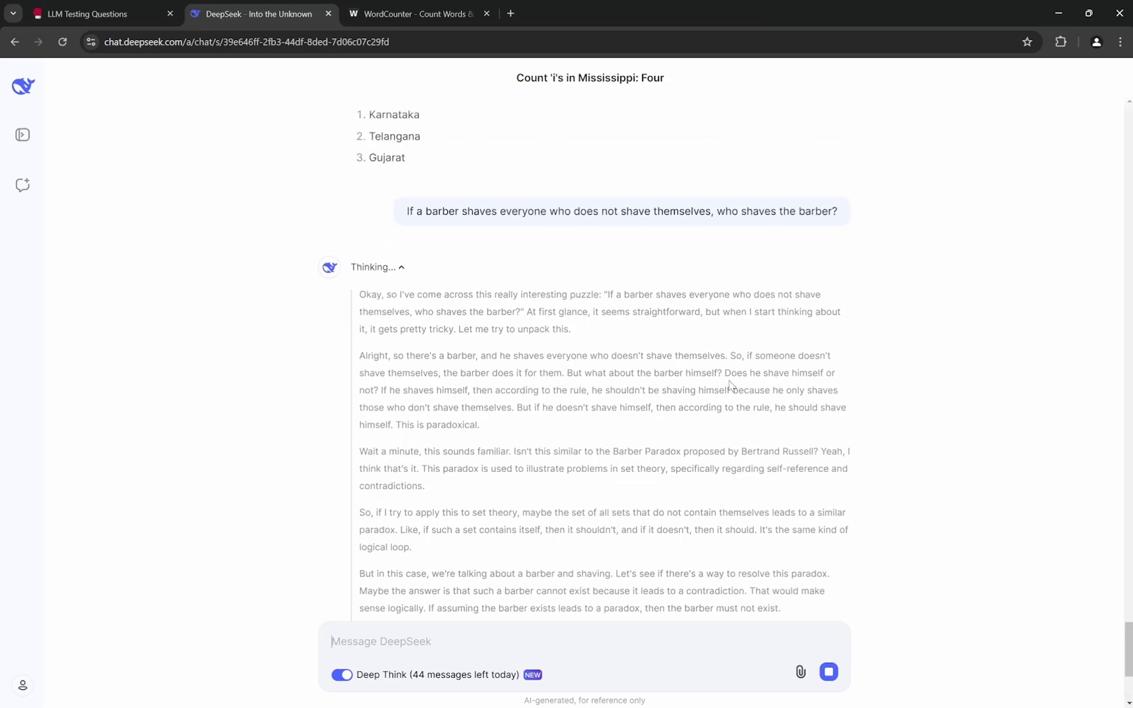
pyautogui.scroll(-1, 732, 387)
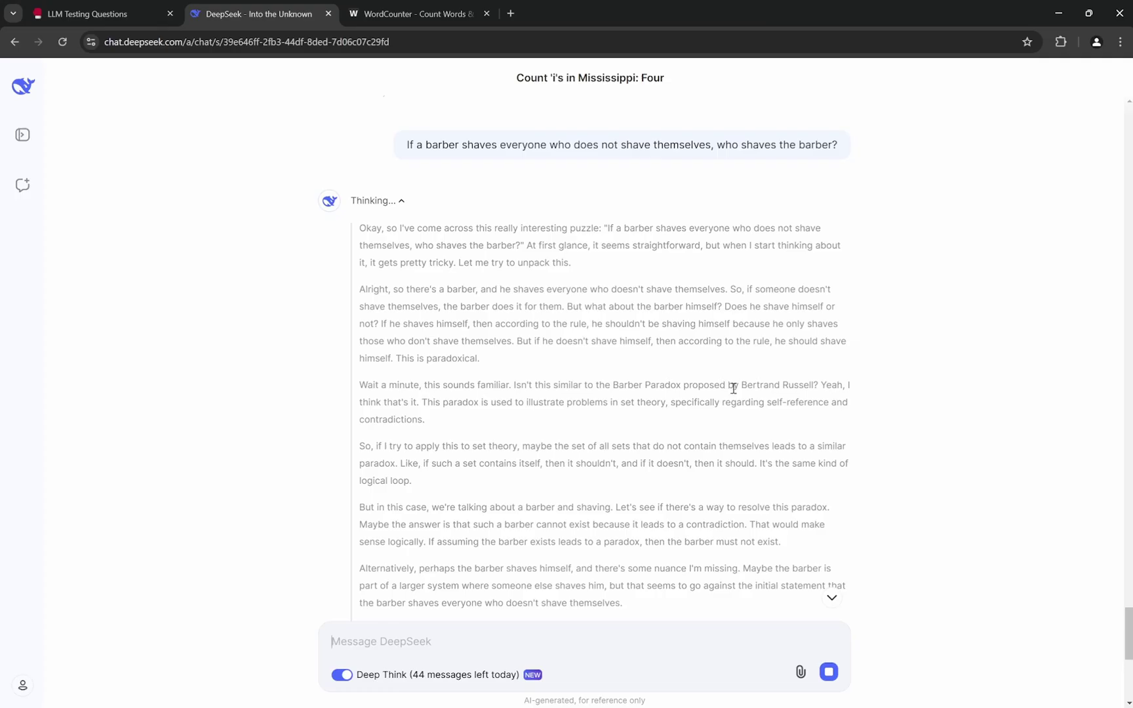
pyautogui.scroll(-6, 732, 390)
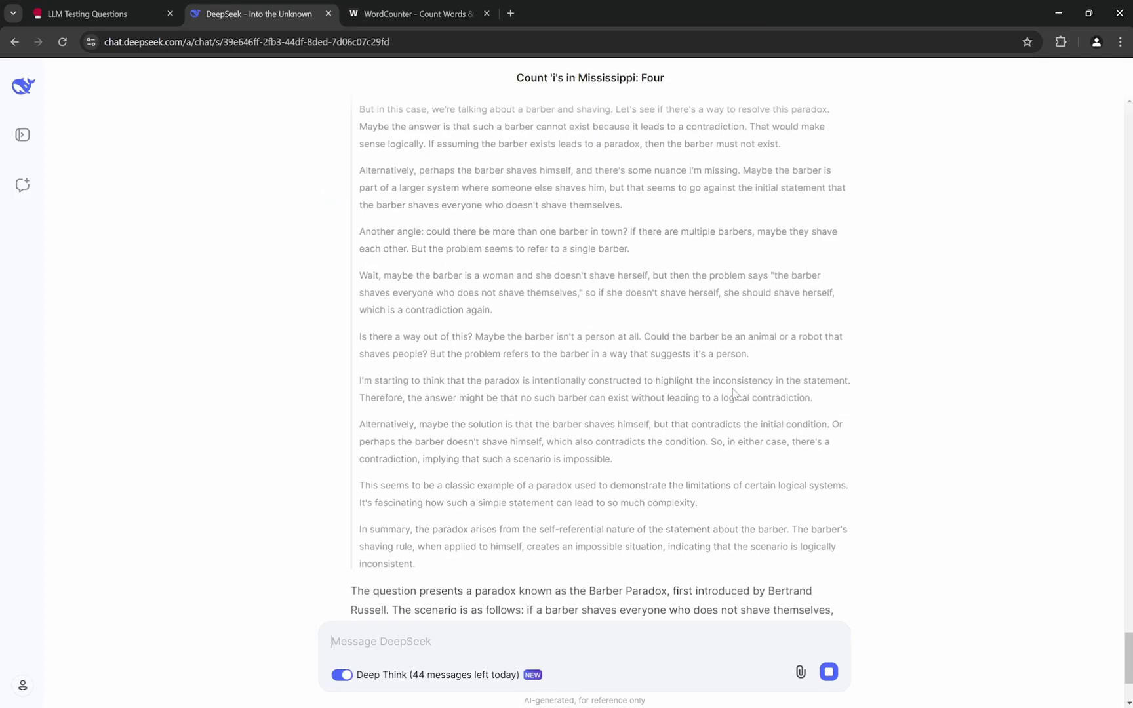
pyautogui.scroll(-3, 733, 391)
pyautogui.scroll(1, 734, 389)
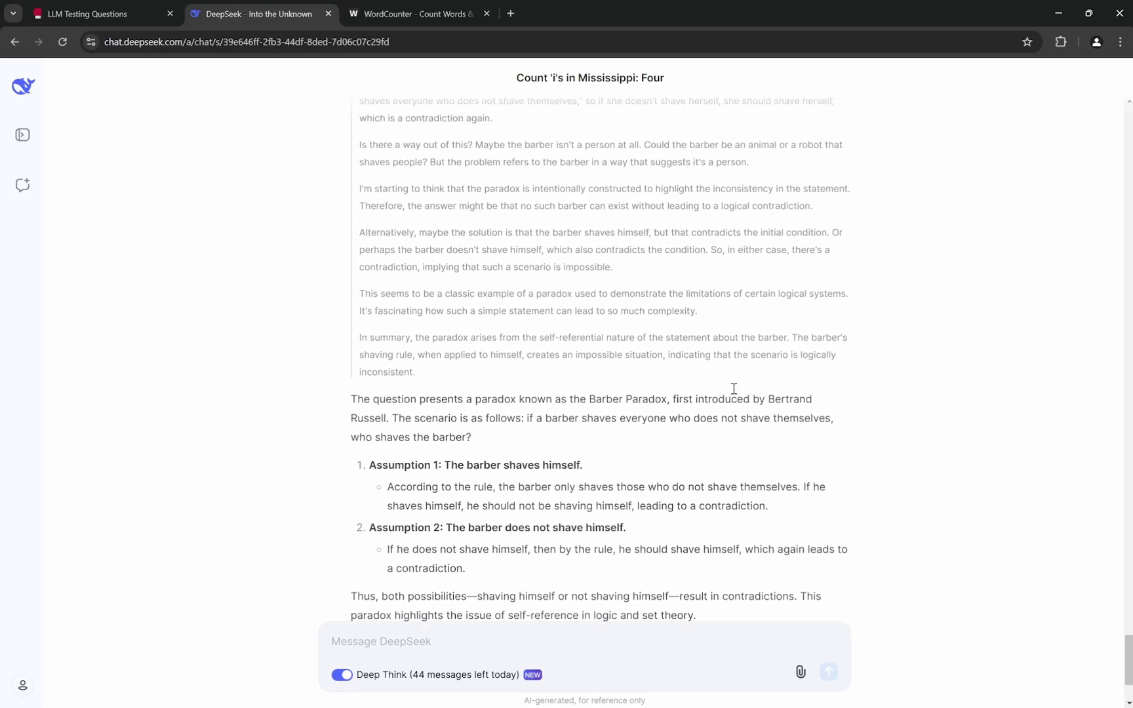
pyautogui.scroll(-1, 733, 389)
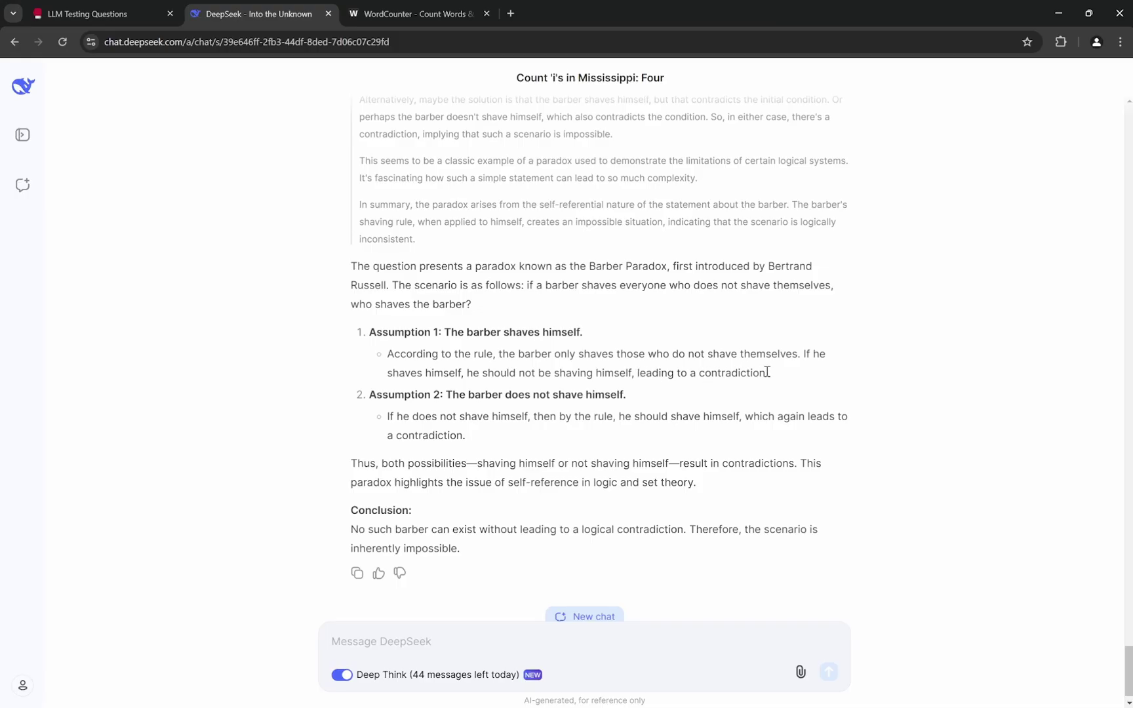
pyautogui.scroll(-1, 767, 372)
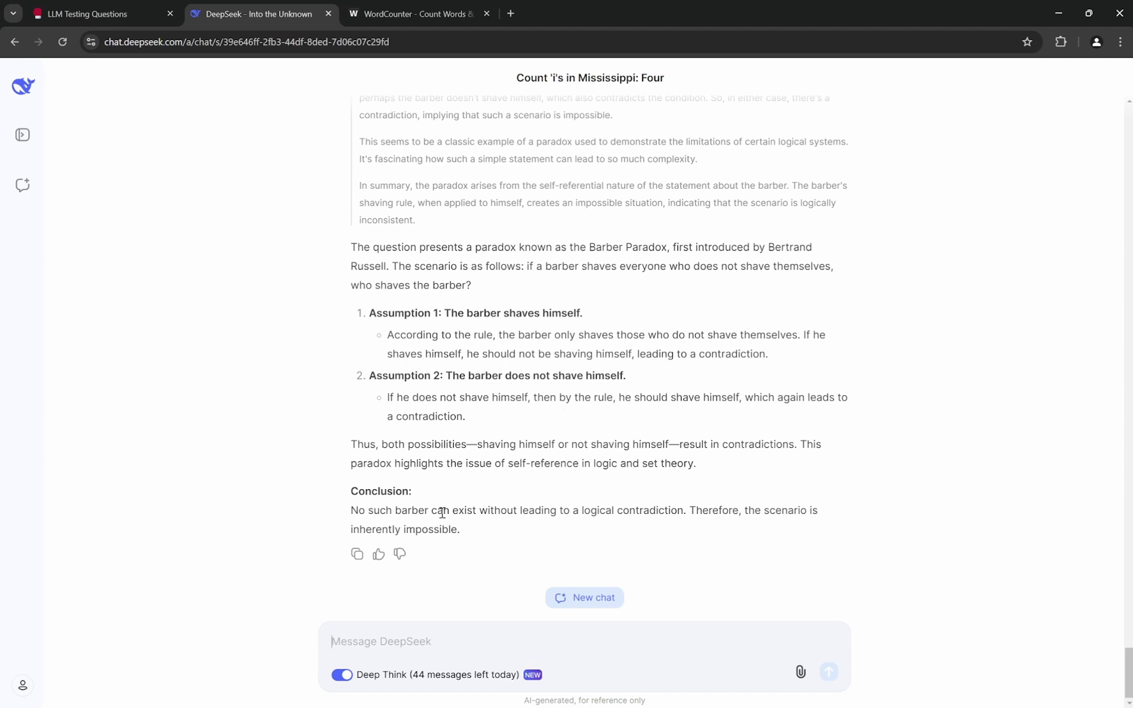
pyautogui.moveTo(442, 510); pyautogui.dragTo(683, 516)
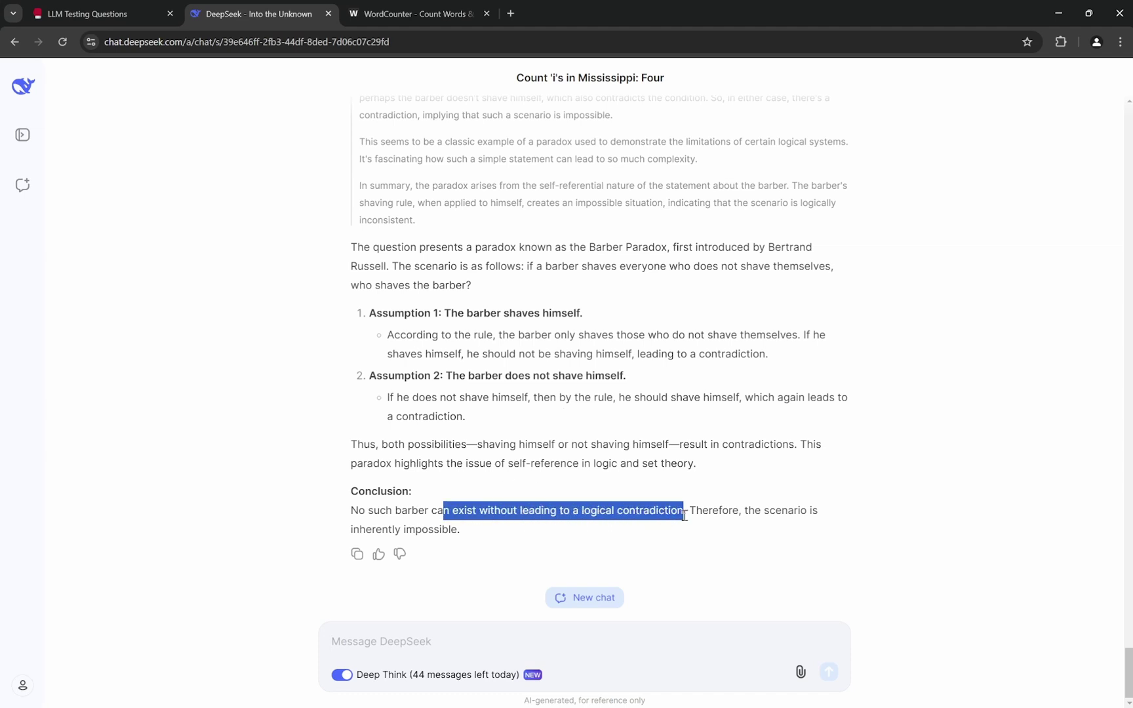
pyautogui.click(732, 511)
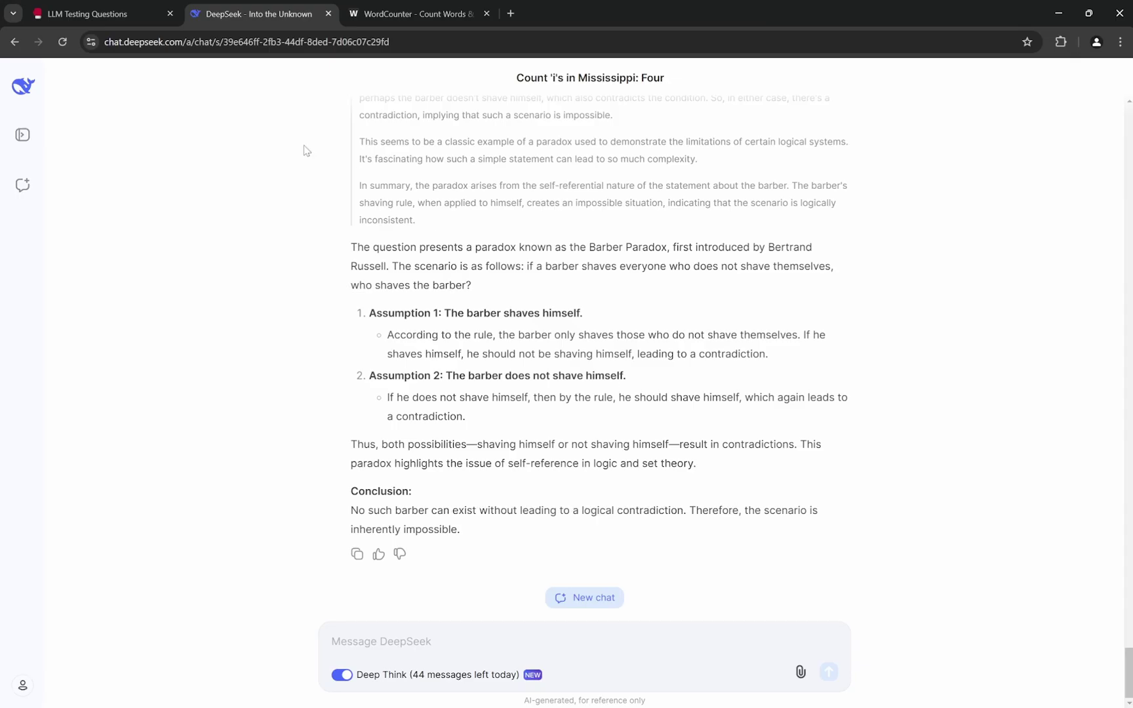
# Revisit the Notion question list, then go through DeepSeek's full barber reasoning again, including the set theory paragraph, down to the conclusion.
pyautogui.click(100, 18)
pyautogui.click(800, 413)
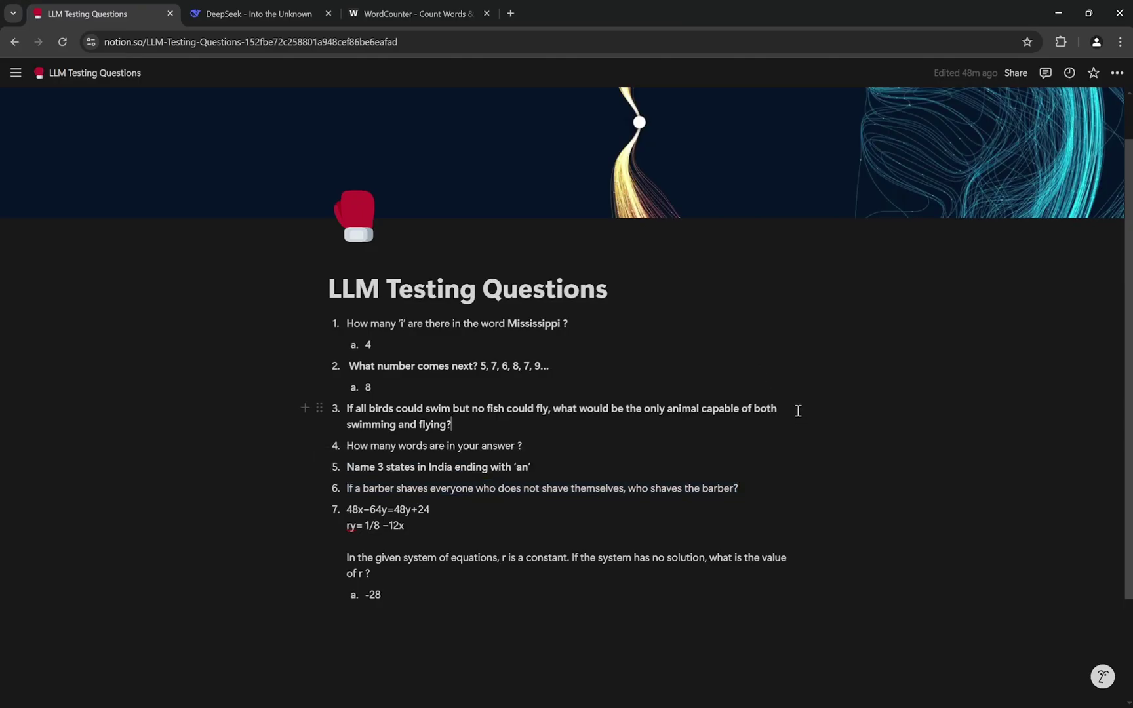
pyautogui.click(286, 19)
pyautogui.scroll(5, 569, 380)
pyautogui.scroll(6, 569, 380)
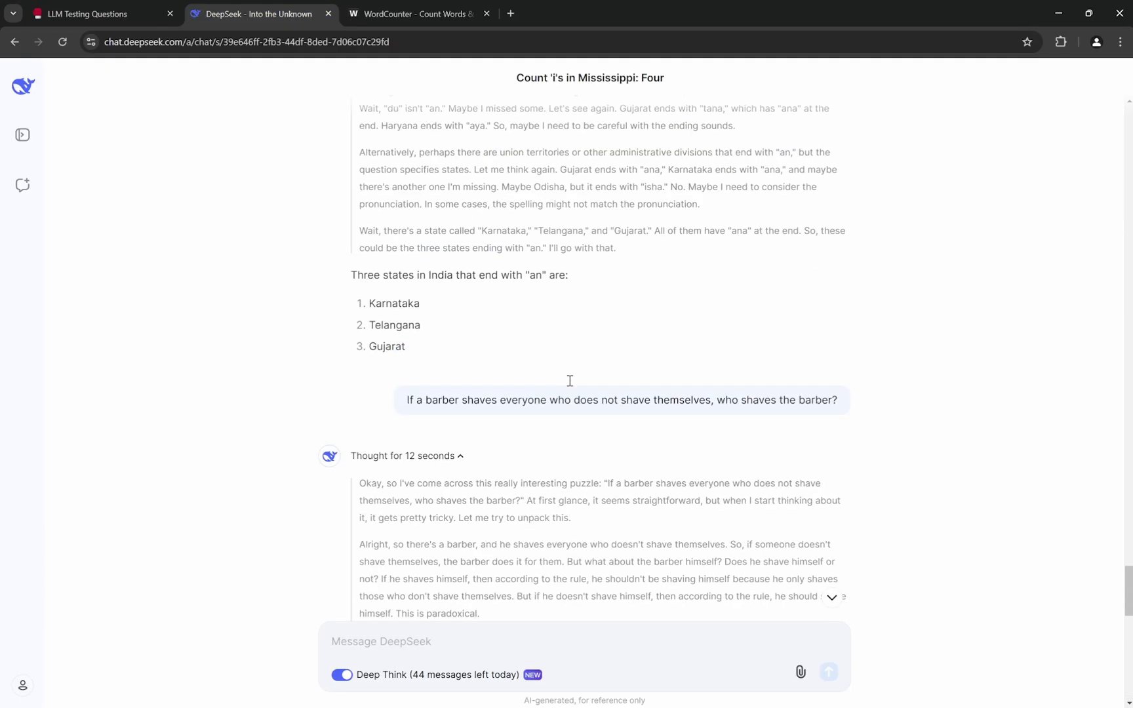
pyautogui.scroll(-5, 564, 373)
pyautogui.scroll(2, 541, 354)
pyautogui.scroll(-1, 519, 329)
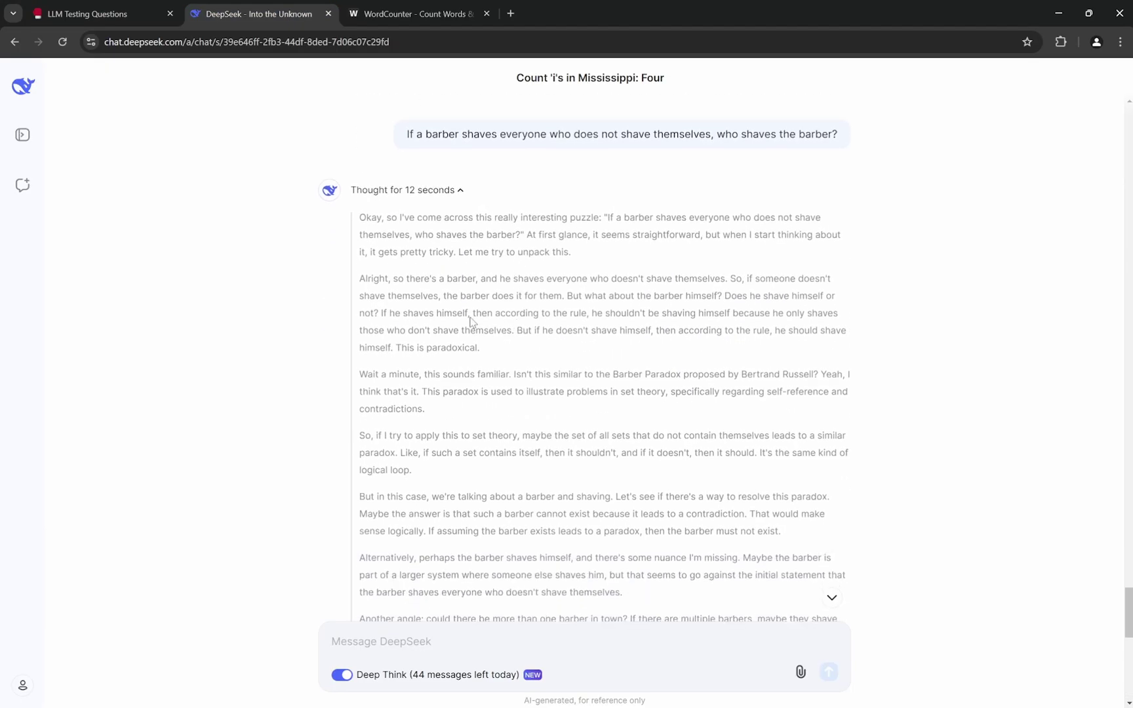
pyautogui.scroll(-1, 677, 353)
pyautogui.scroll(-3, 677, 353)
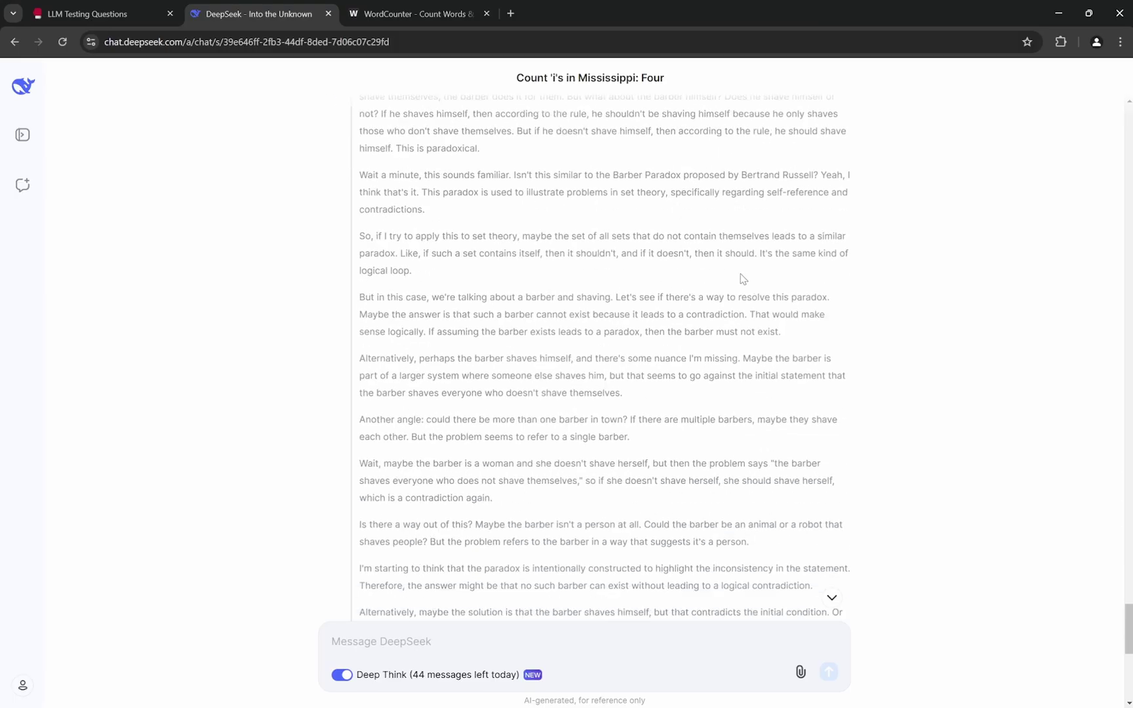
pyautogui.moveTo(760, 253); pyautogui.dragTo(833, 253)
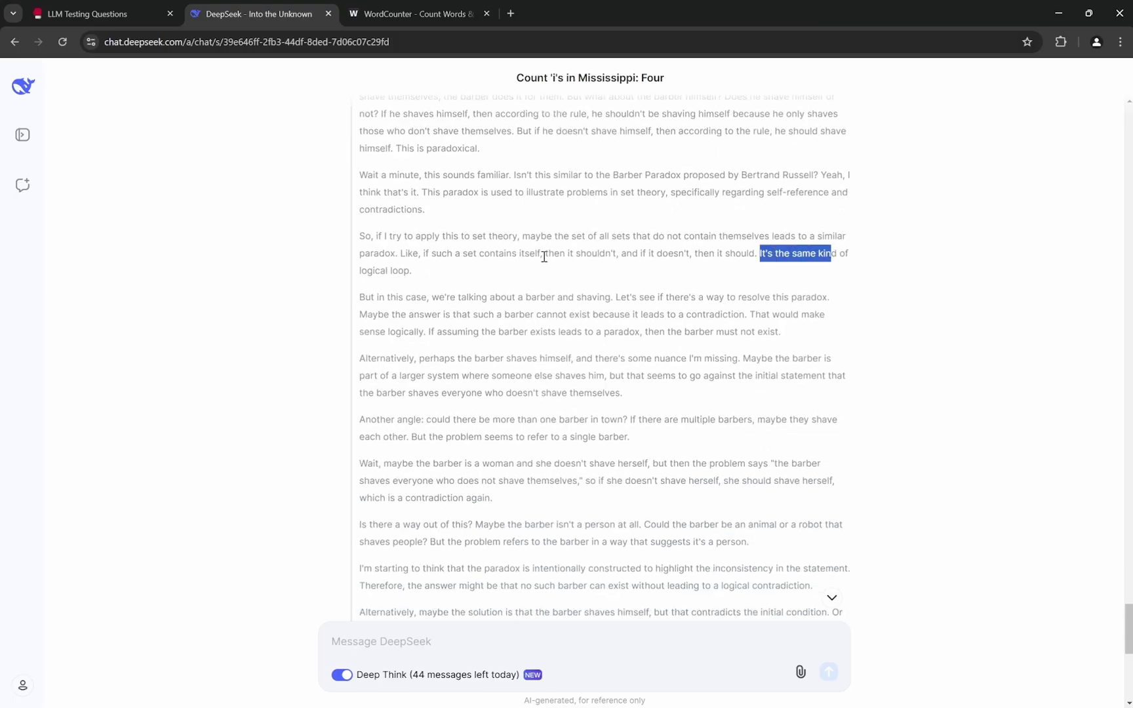
pyautogui.click(420, 275)
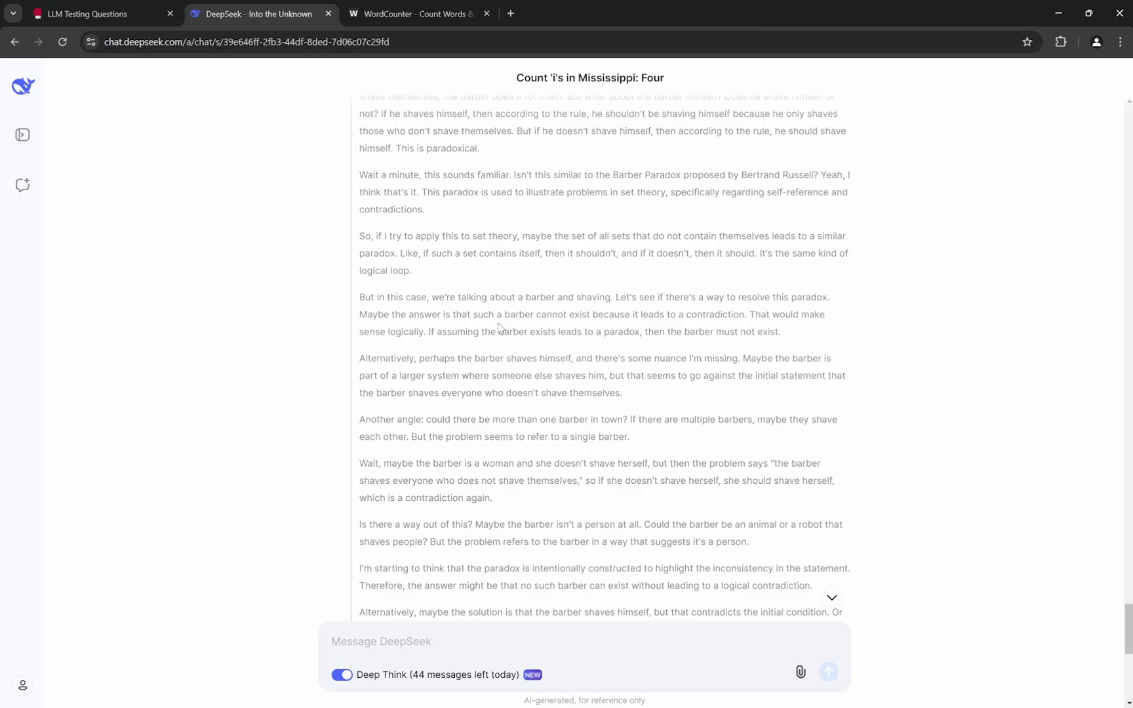
pyautogui.scroll(-10, 498, 326)
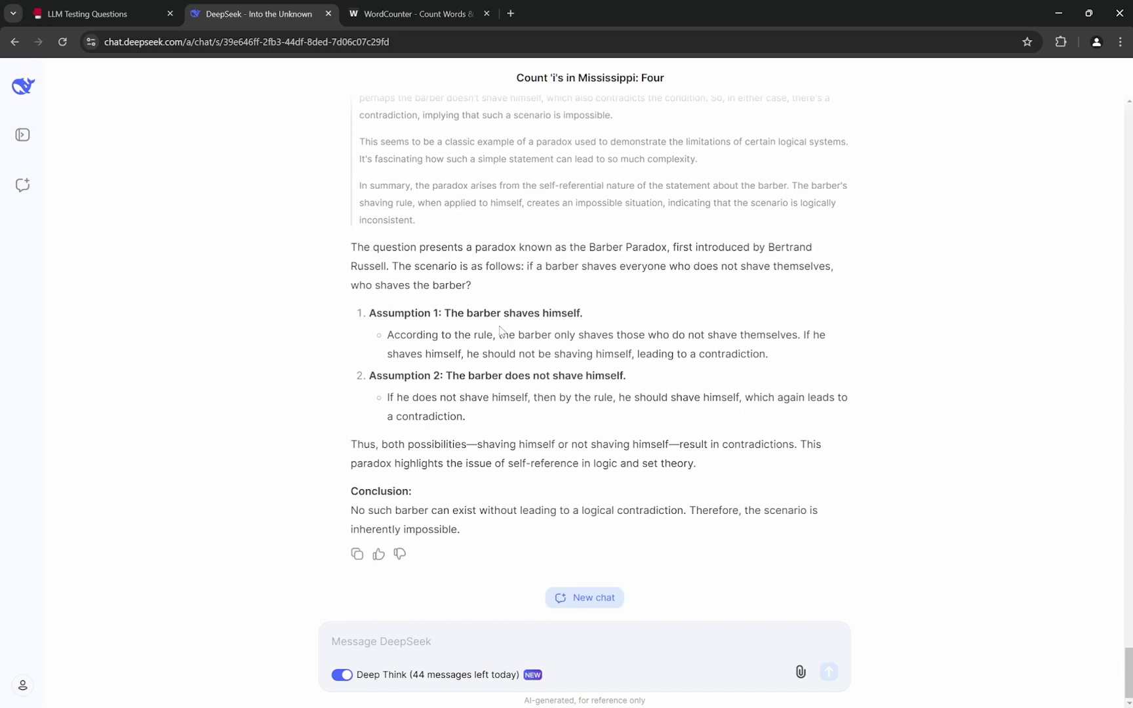
# View question 7 in the Notion list, then turn Deep Think off and back on in the DeepSeek chat.
pyautogui.click(66, 10)
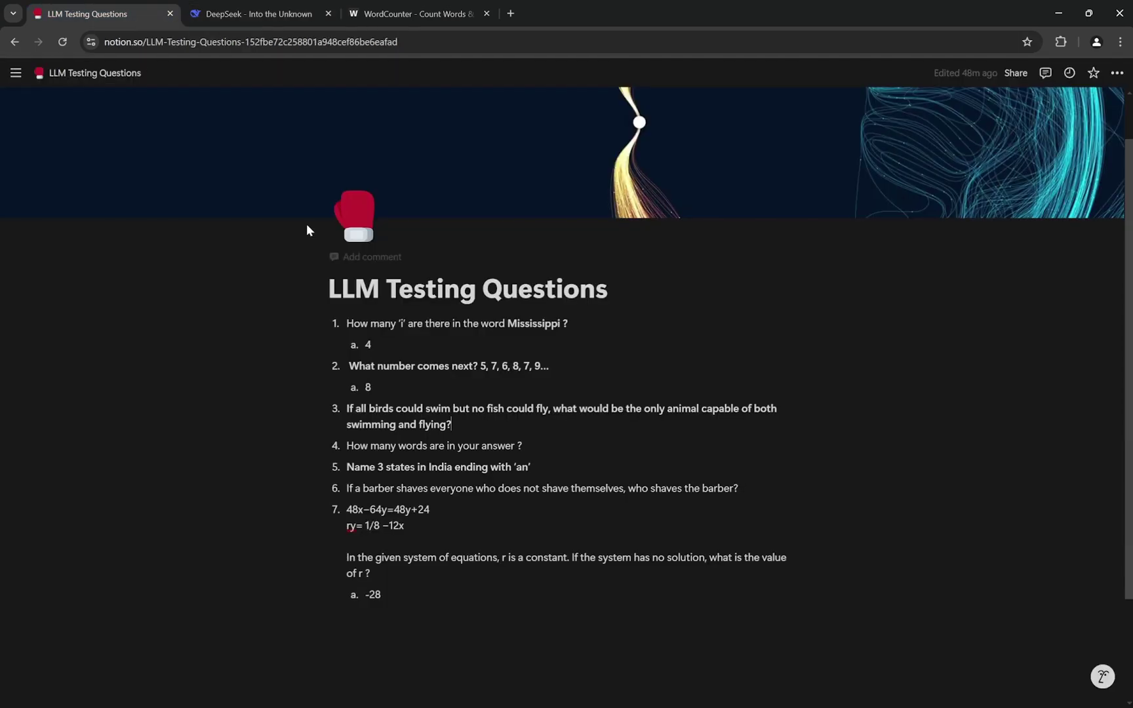
pyautogui.scroll(-2, 551, 488)
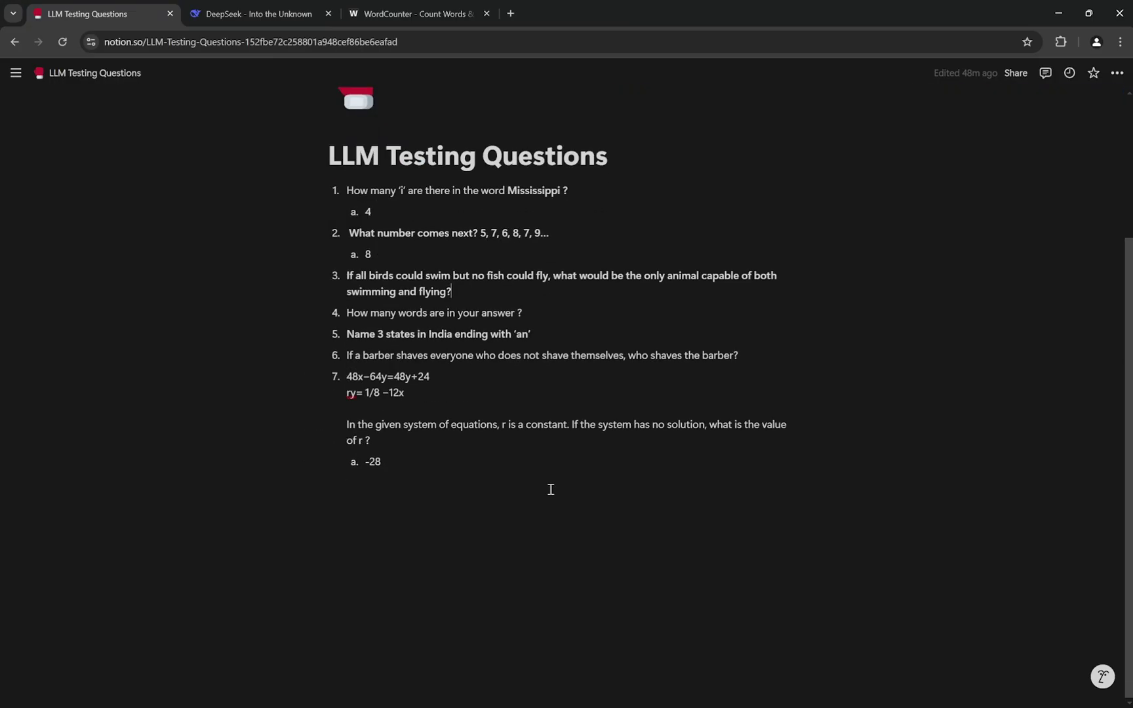
pyautogui.click(278, 9)
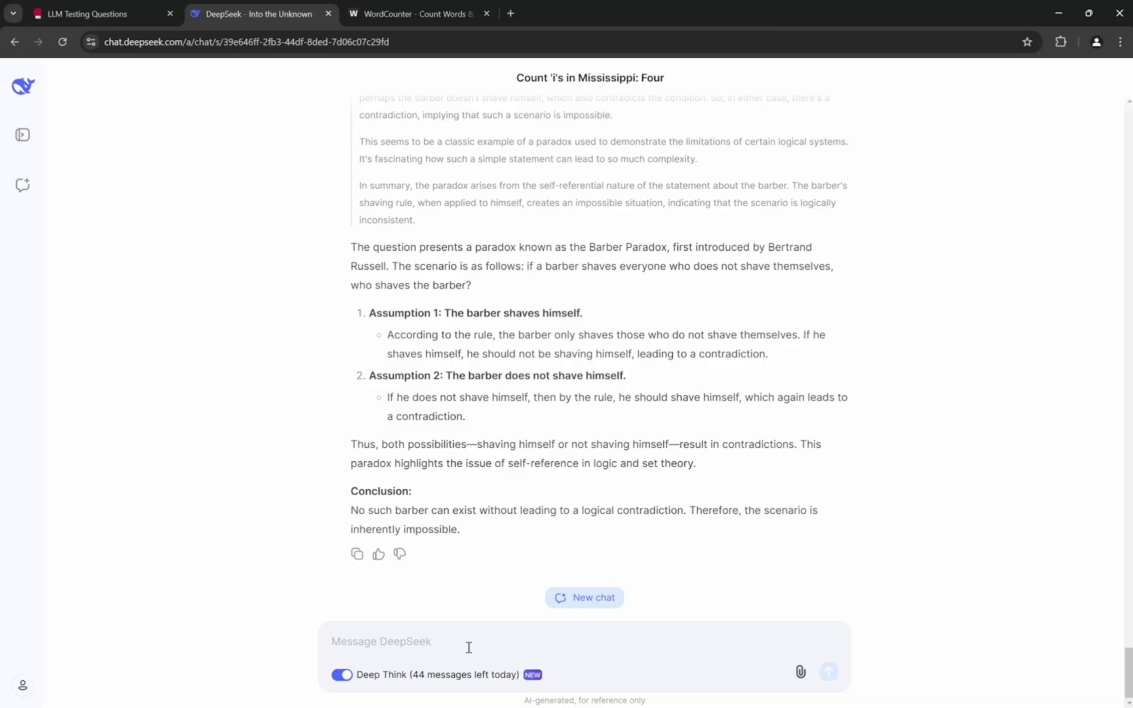
pyautogui.click(348, 677)
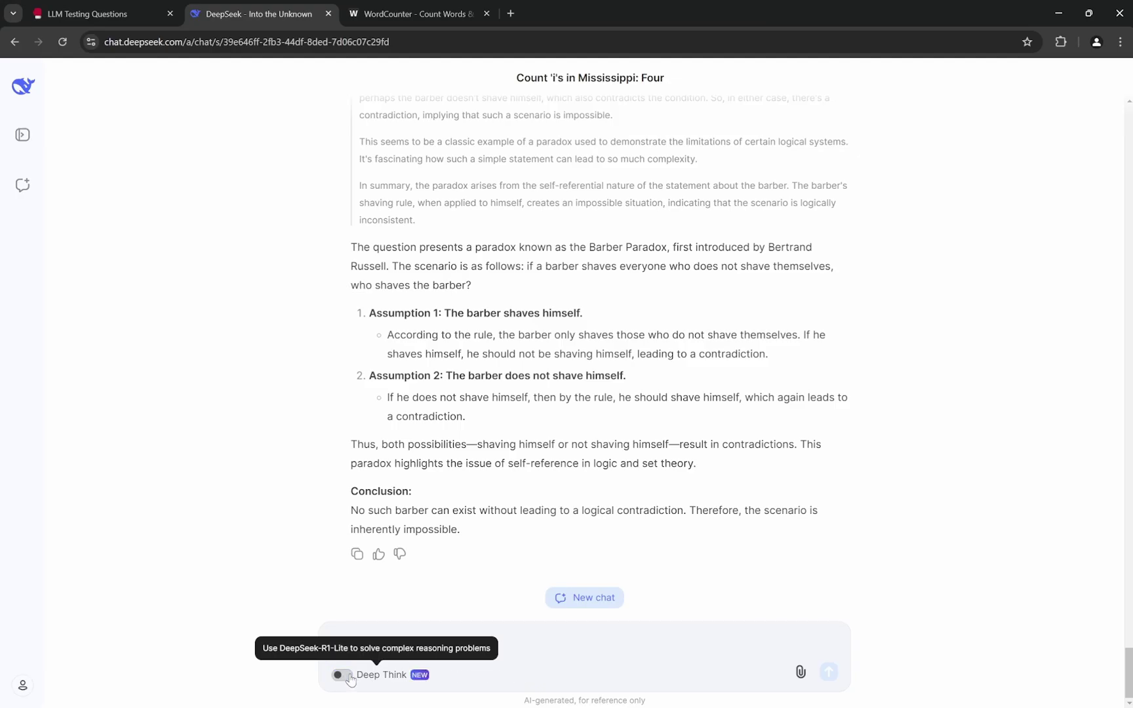
pyautogui.click(350, 677)
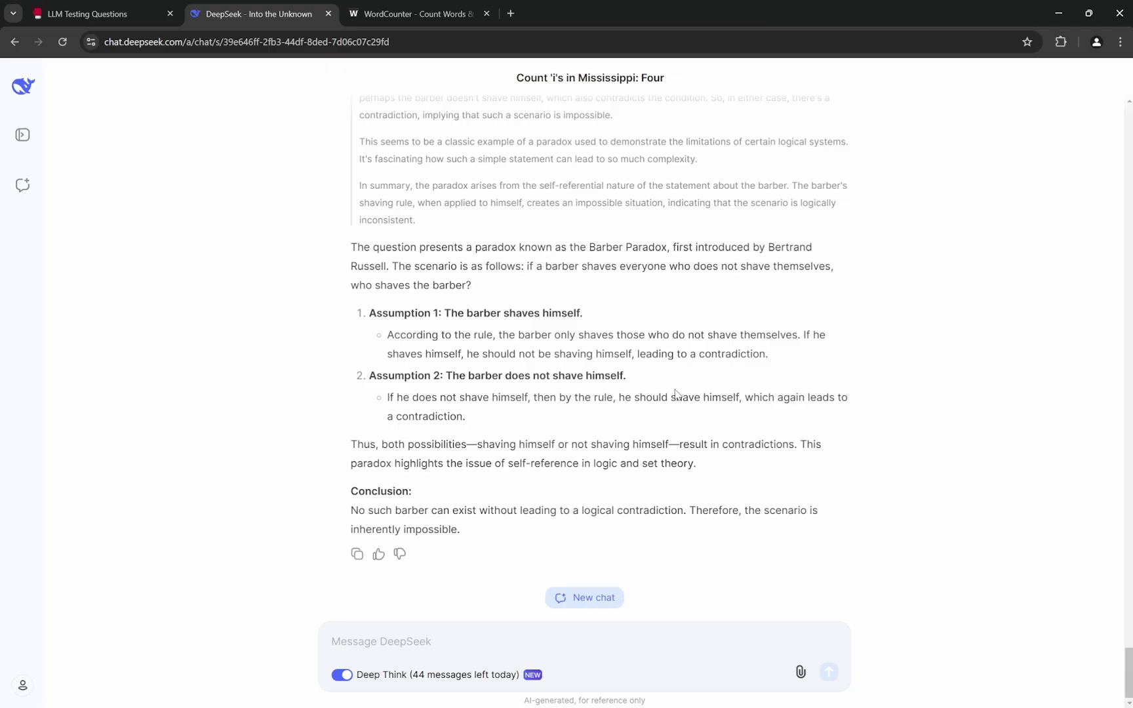
# Copy question 7, the system of equations with constant r, from the Notion list and submit it in the DeepSeek chat.
pyautogui.click(123, 14)
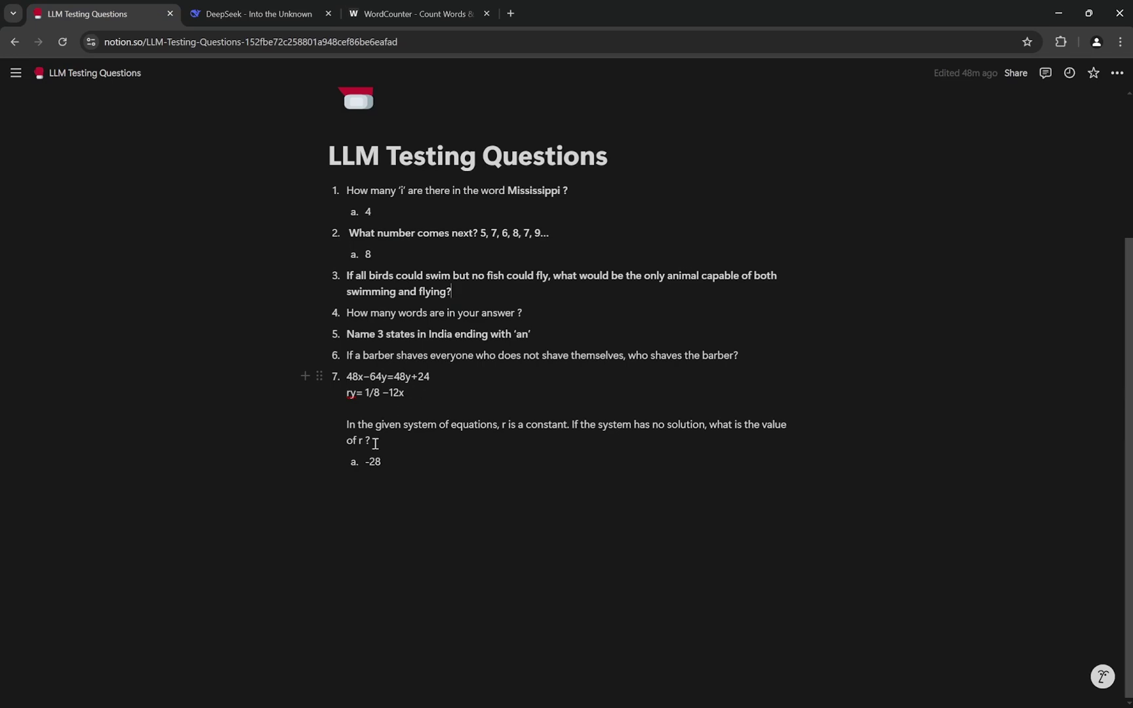
pyautogui.moveTo(375, 443); pyautogui.dragTo(345, 376)
pyautogui.hotkey('ctrl', 'c')
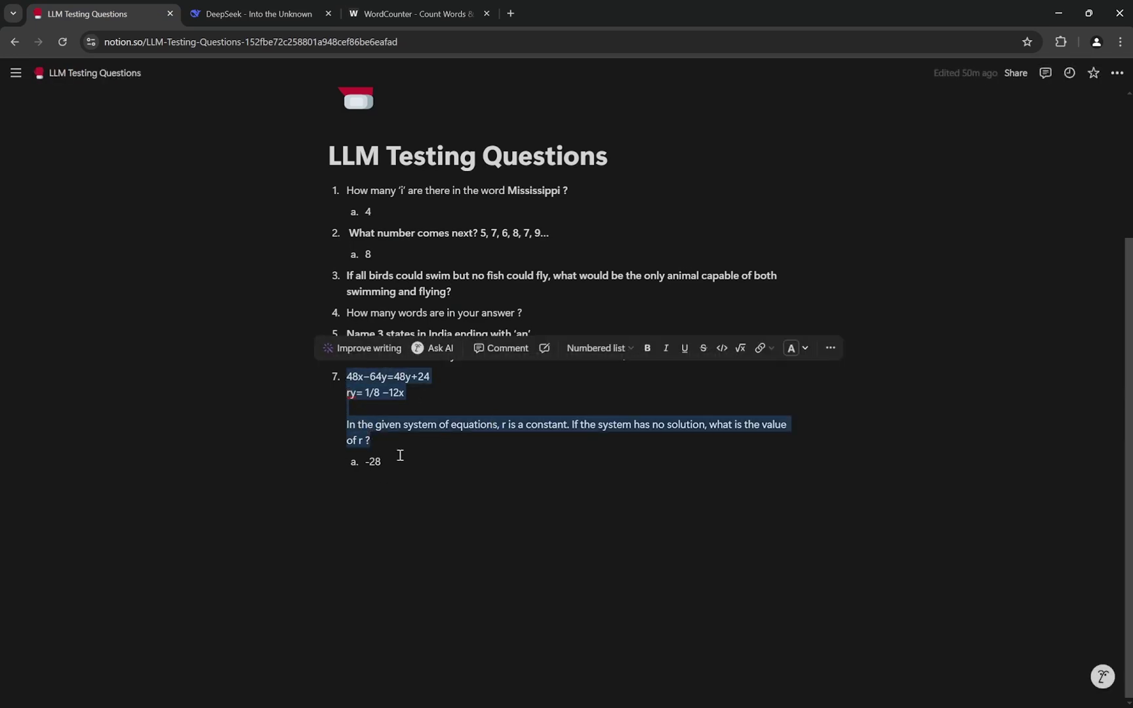
pyautogui.click(267, 18)
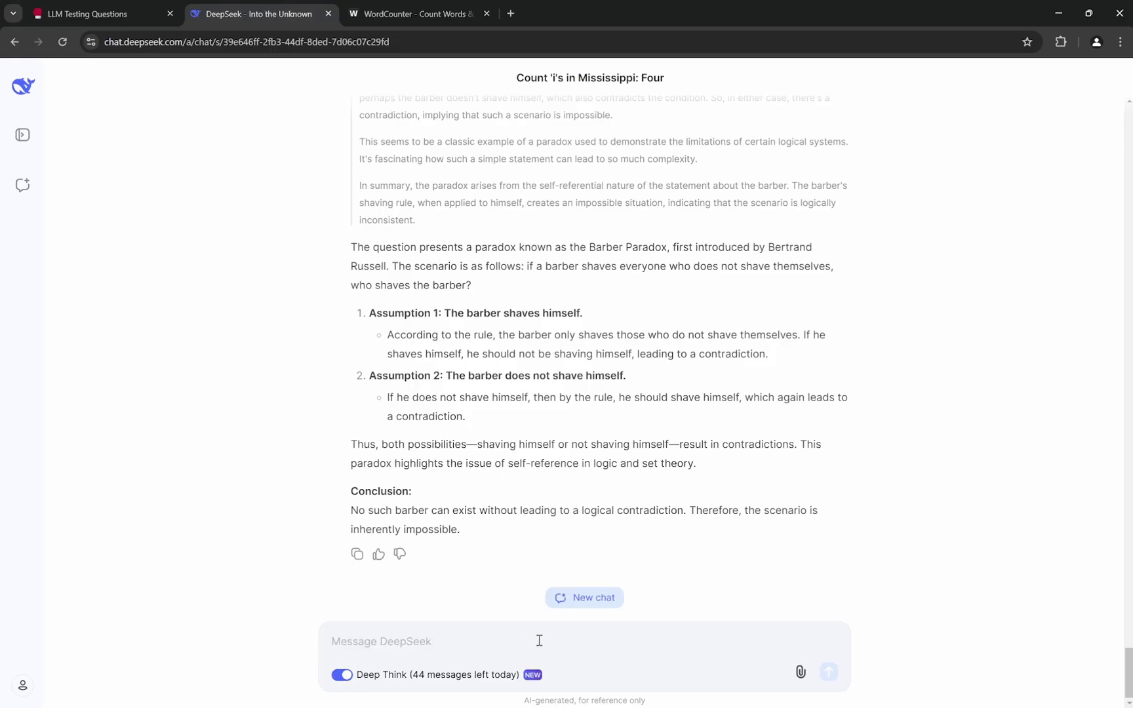
pyautogui.hotkey('ctrl', 'v')
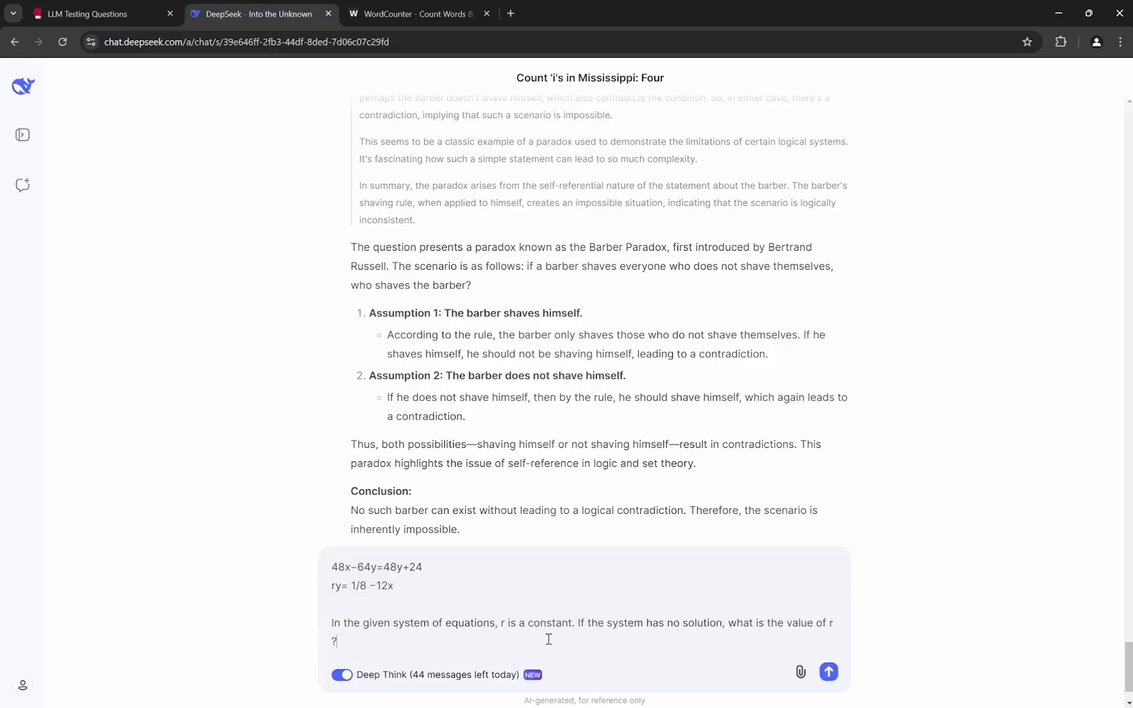
pyautogui.click(829, 673)
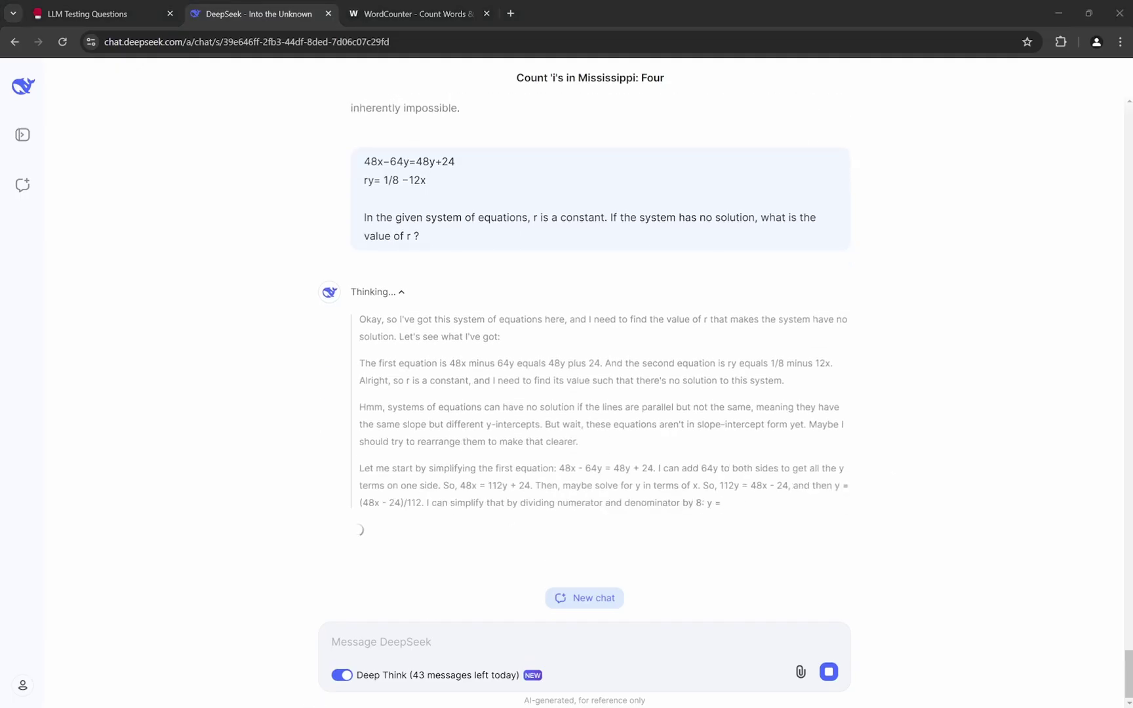
# Follow DeepSeek's reasoning on the system of equations and read its step-by-step solution down to the final answer for r.
pyautogui.click(814, 425)
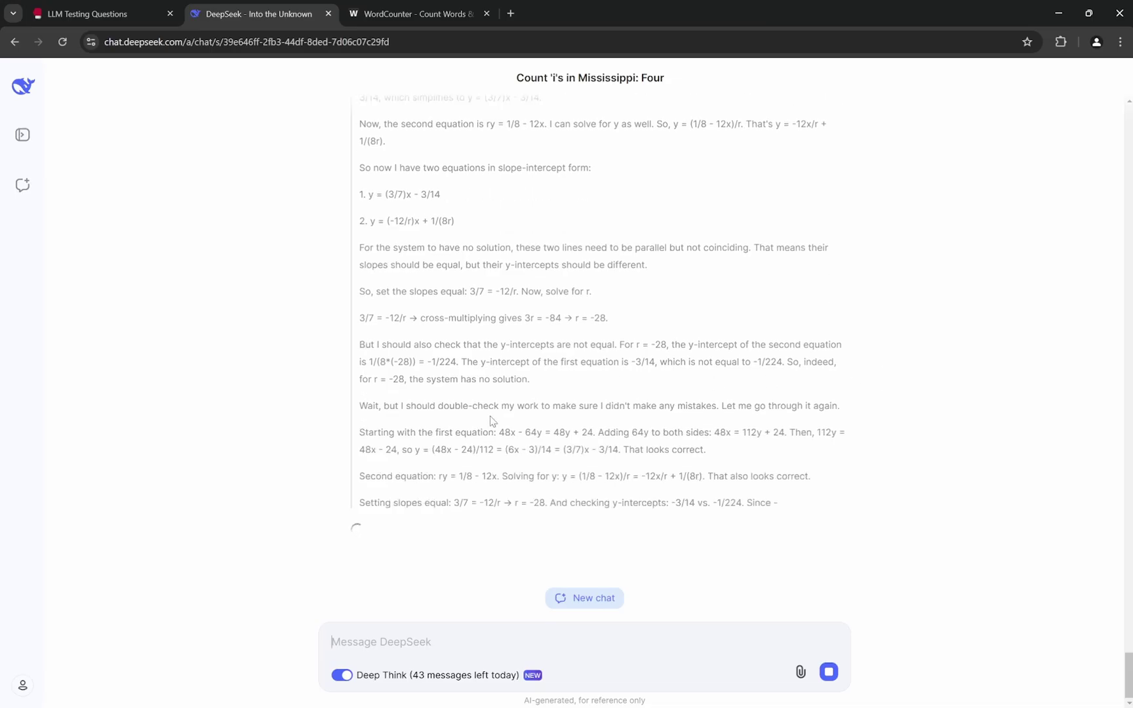
pyautogui.scroll(1, 459, 452)
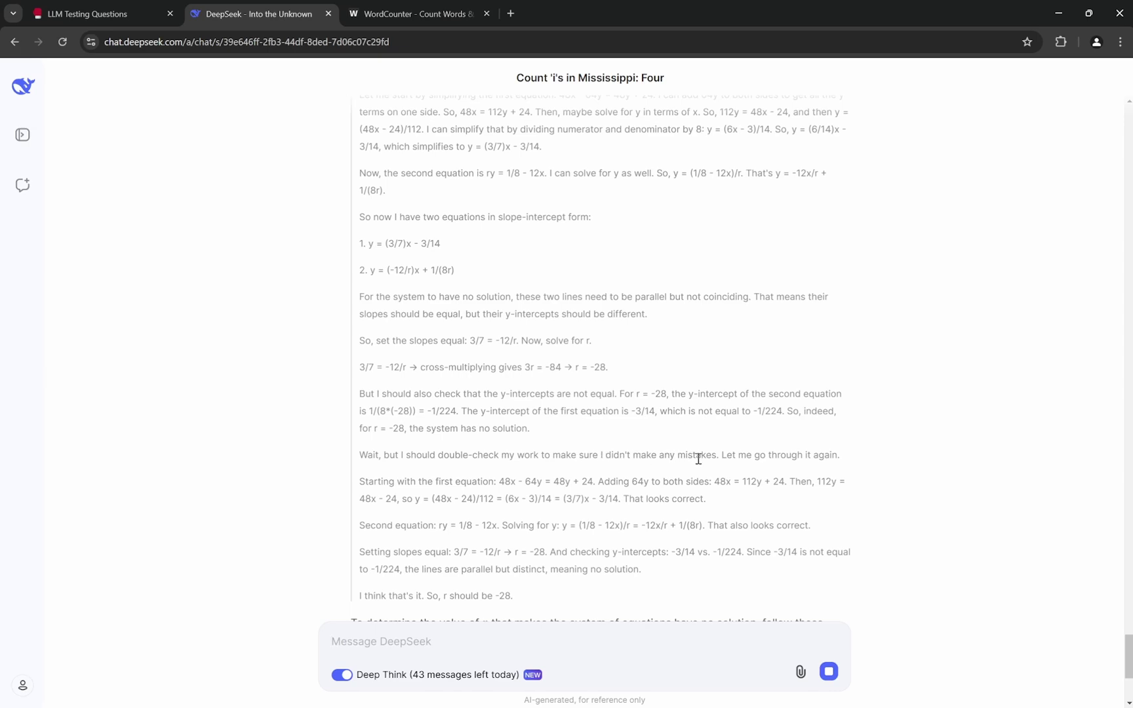
pyautogui.scroll(-3, 816, 463)
pyautogui.scroll(3, 712, 438)
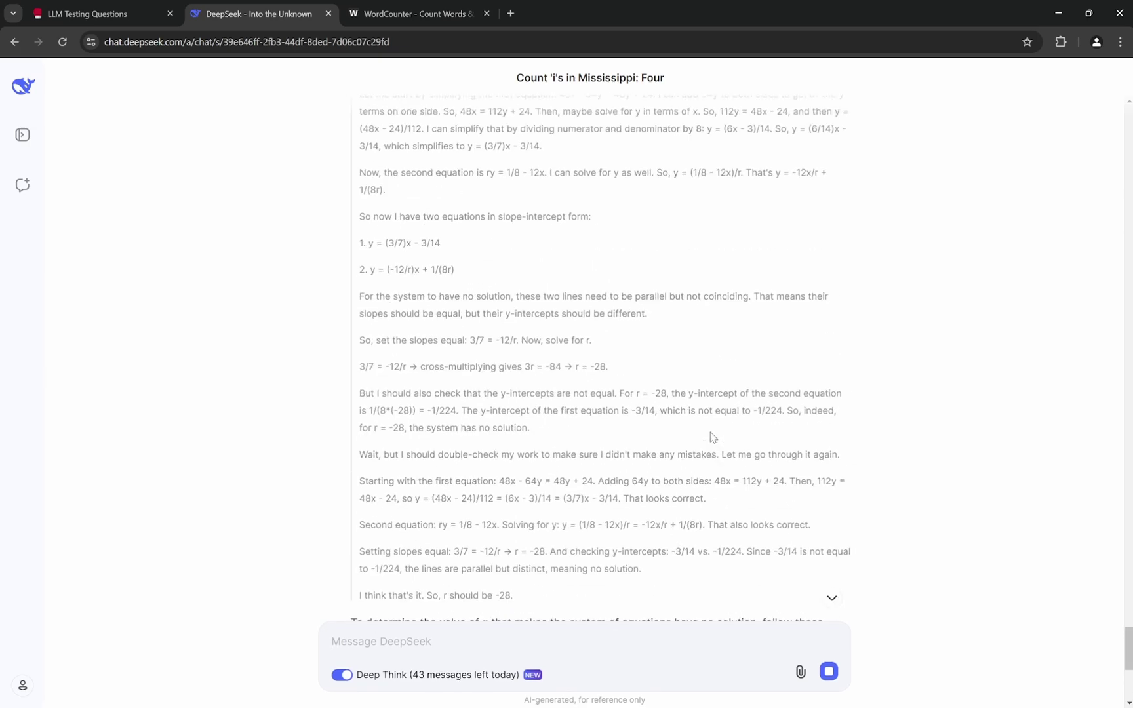
pyautogui.scroll(1, 670, 419)
pyautogui.scroll(-8, 670, 419)
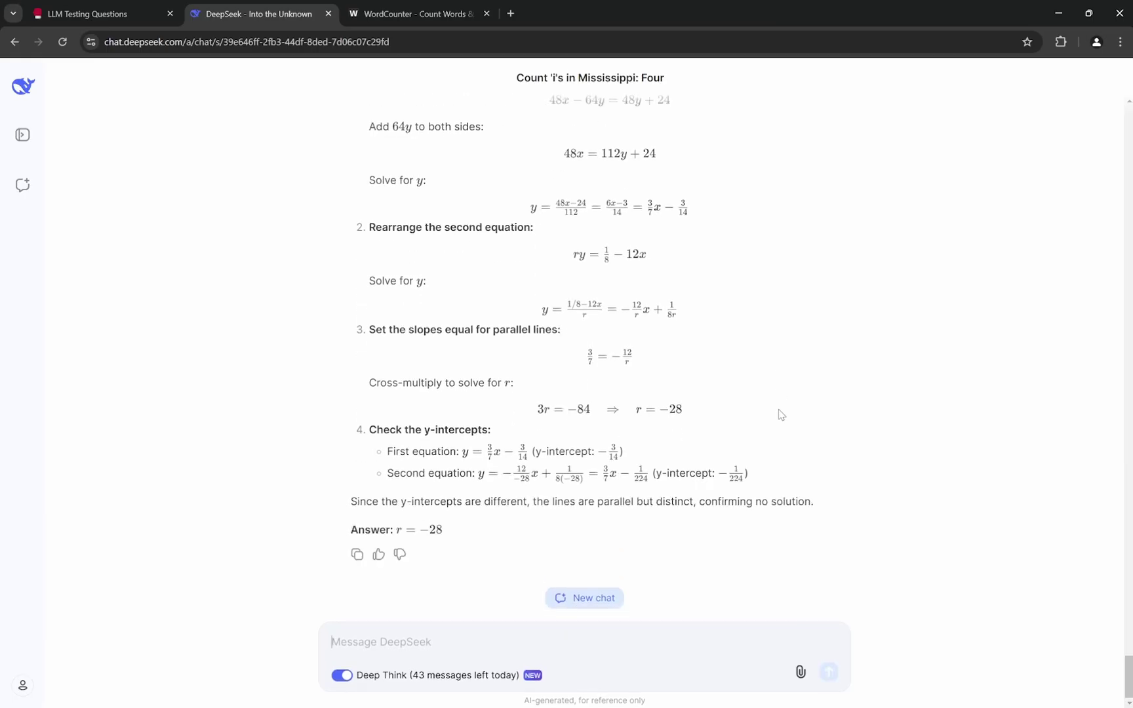
pyautogui.scroll(3, 505, 455)
pyautogui.scroll(-2, 590, 393)
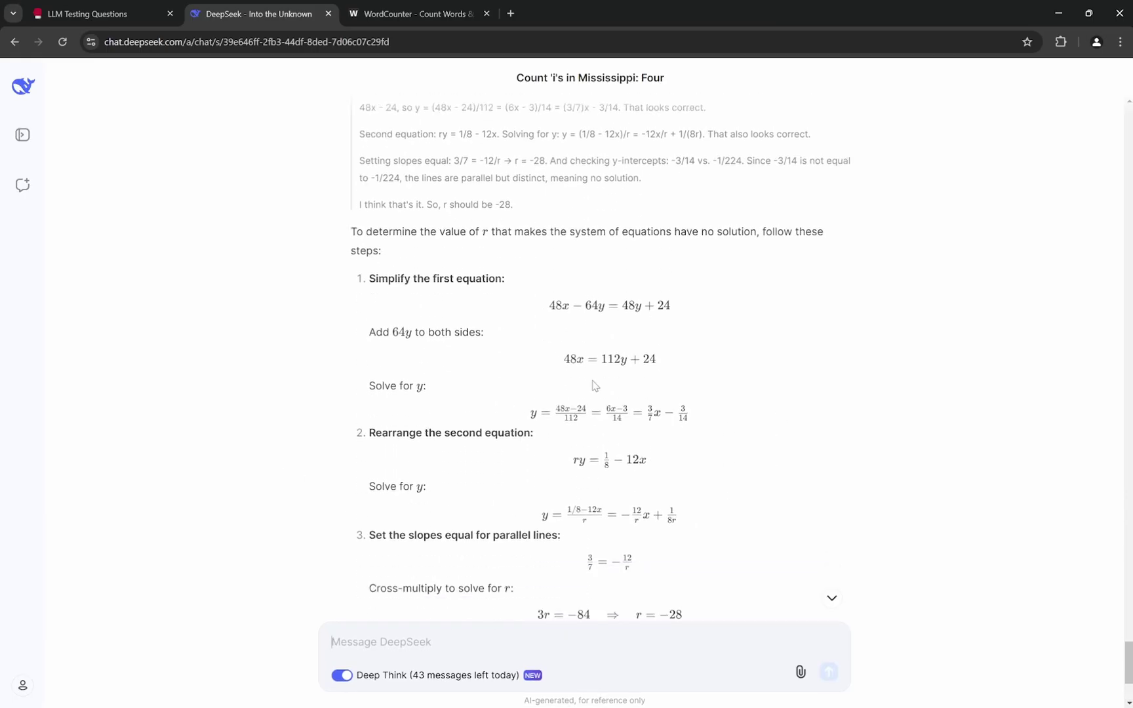
pyautogui.scroll(-1, 594, 385)
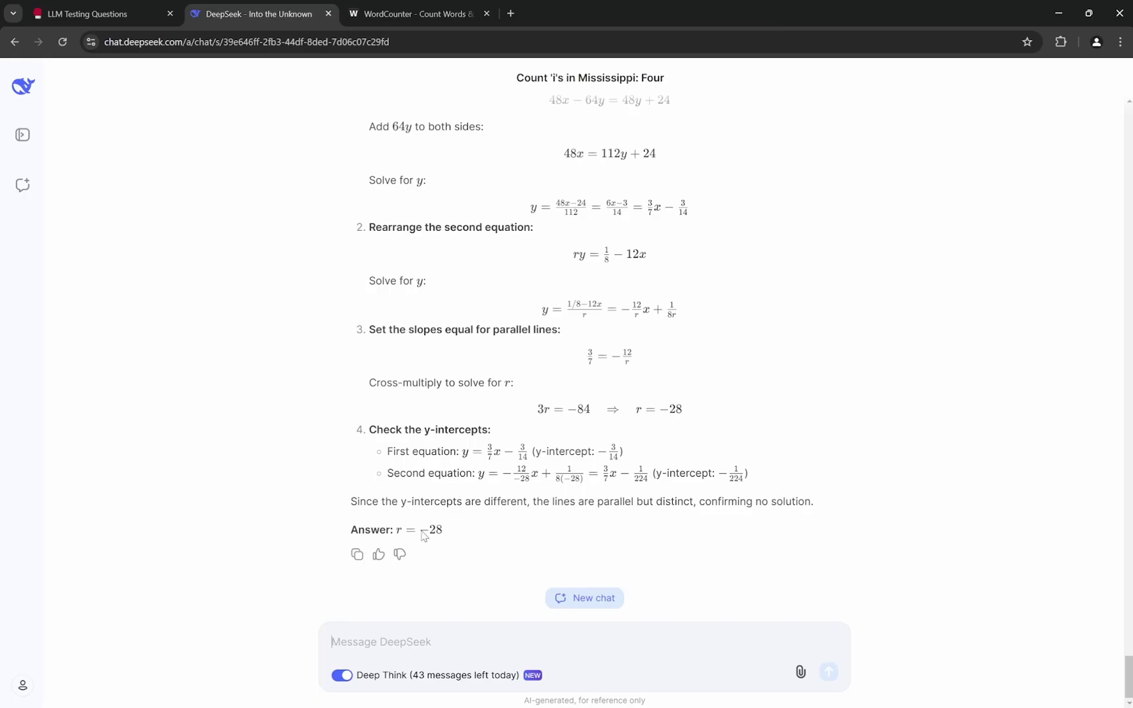
# Compare DeepSeek's value of r with the expected answer noted under question 7 in Notion, and return to the chat.
pyautogui.click(99, 14)
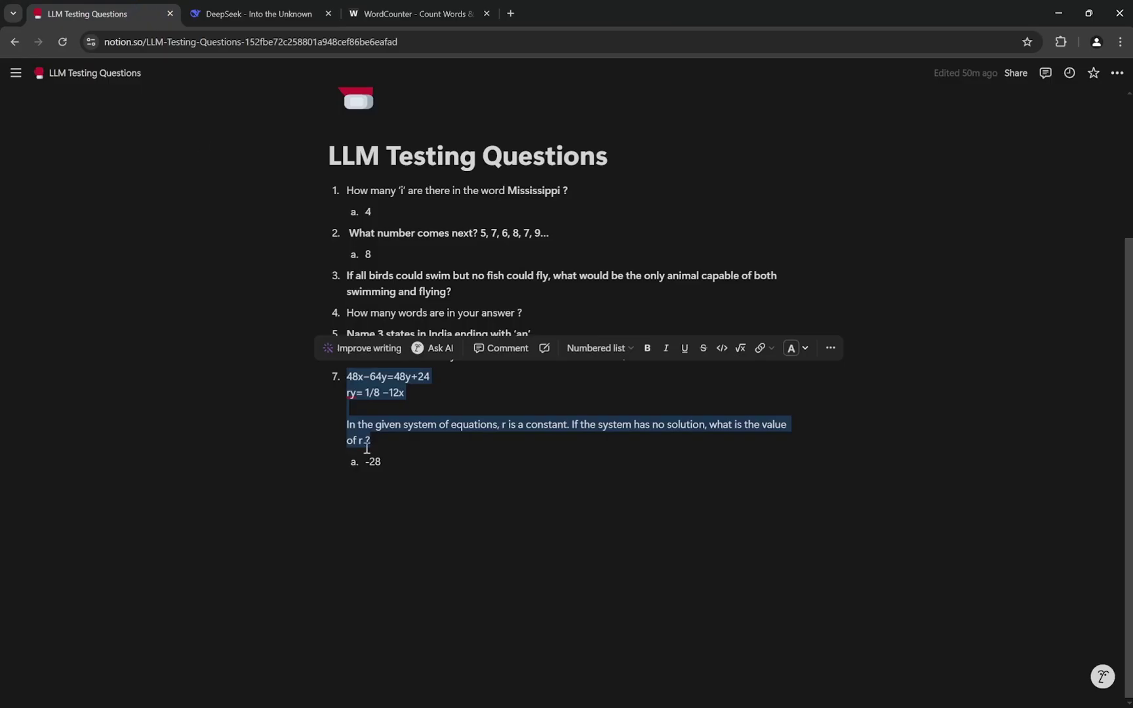
pyautogui.click(412, 462)
pyautogui.click(256, 13)
# Go through DeepSeek's reasoning on the equations again, examining the sentence about double-checking its work, down to the final answer.
pyautogui.scroll(9, 640, 386)
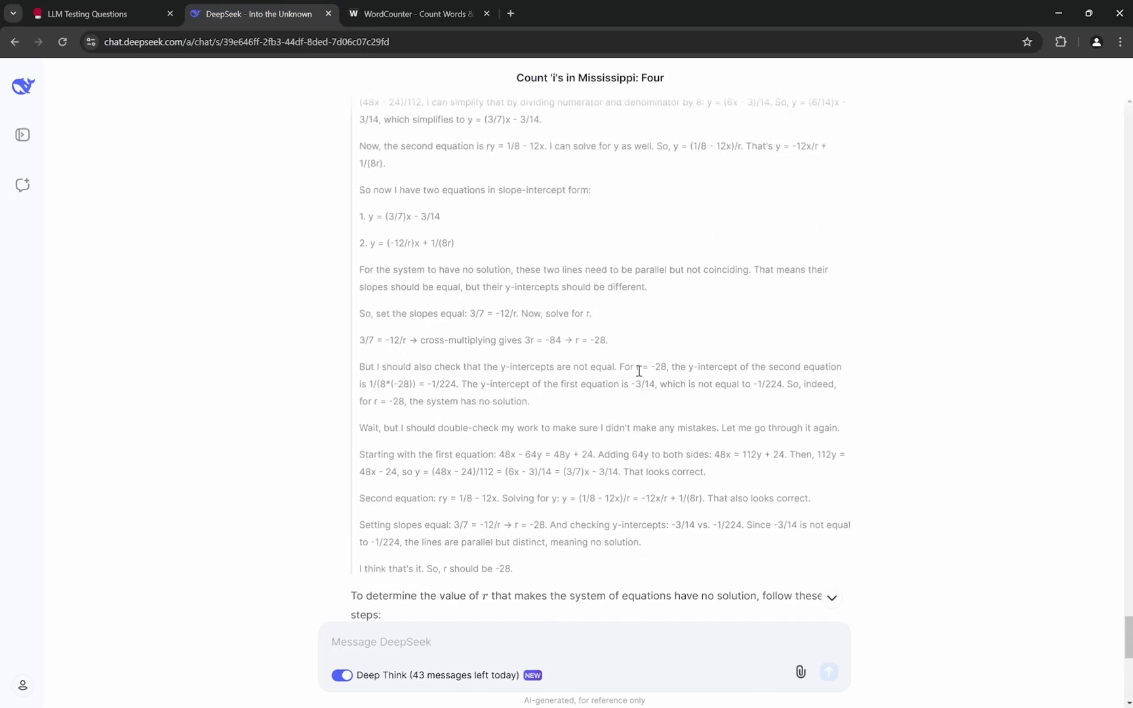
pyautogui.scroll(-1, 639, 373)
pyautogui.scroll(2, 639, 372)
pyautogui.scroll(-5, 640, 375)
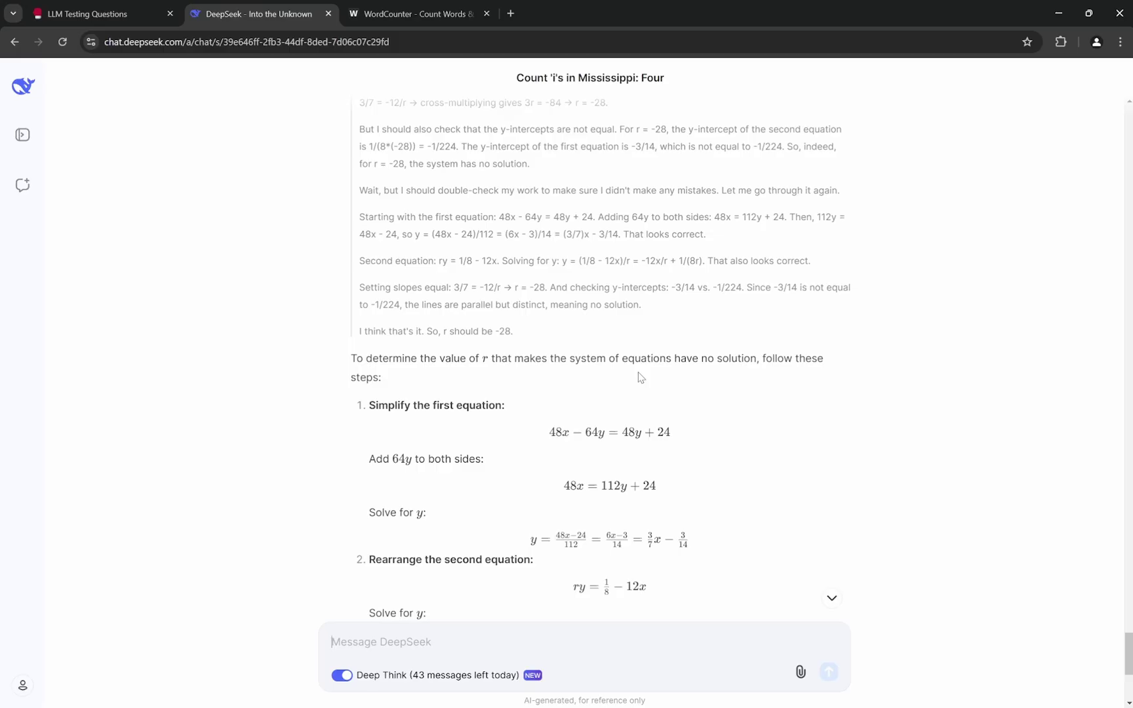
pyautogui.scroll(5, 640, 377)
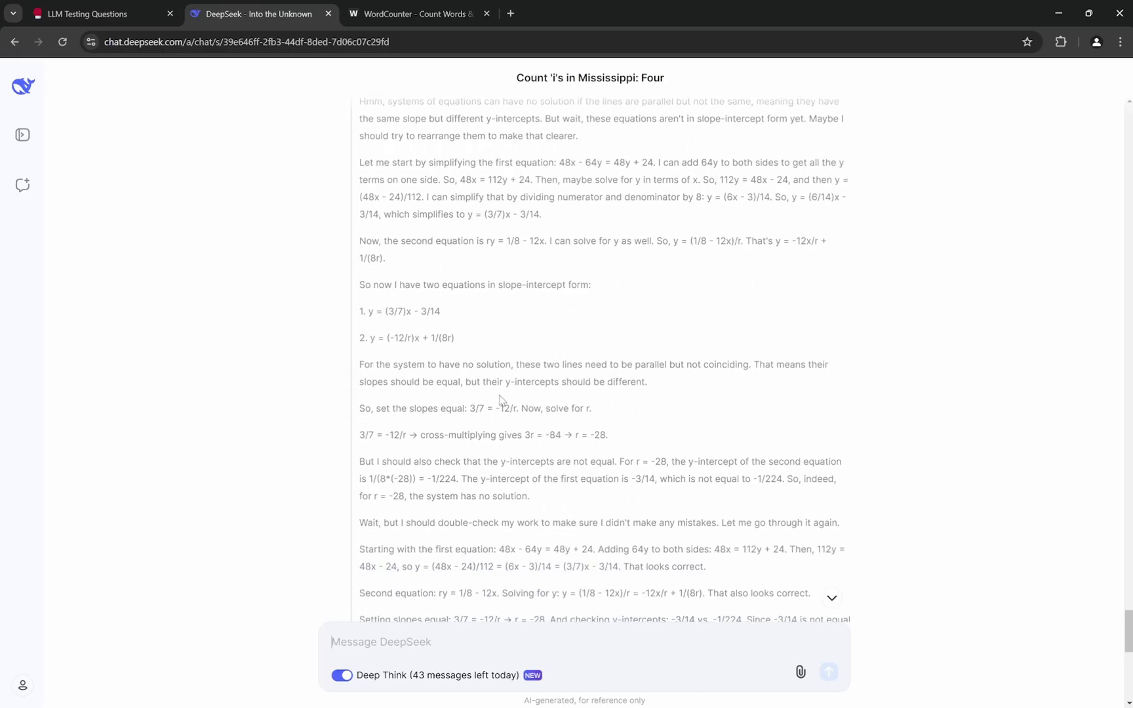
pyautogui.scroll(-1, 479, 392)
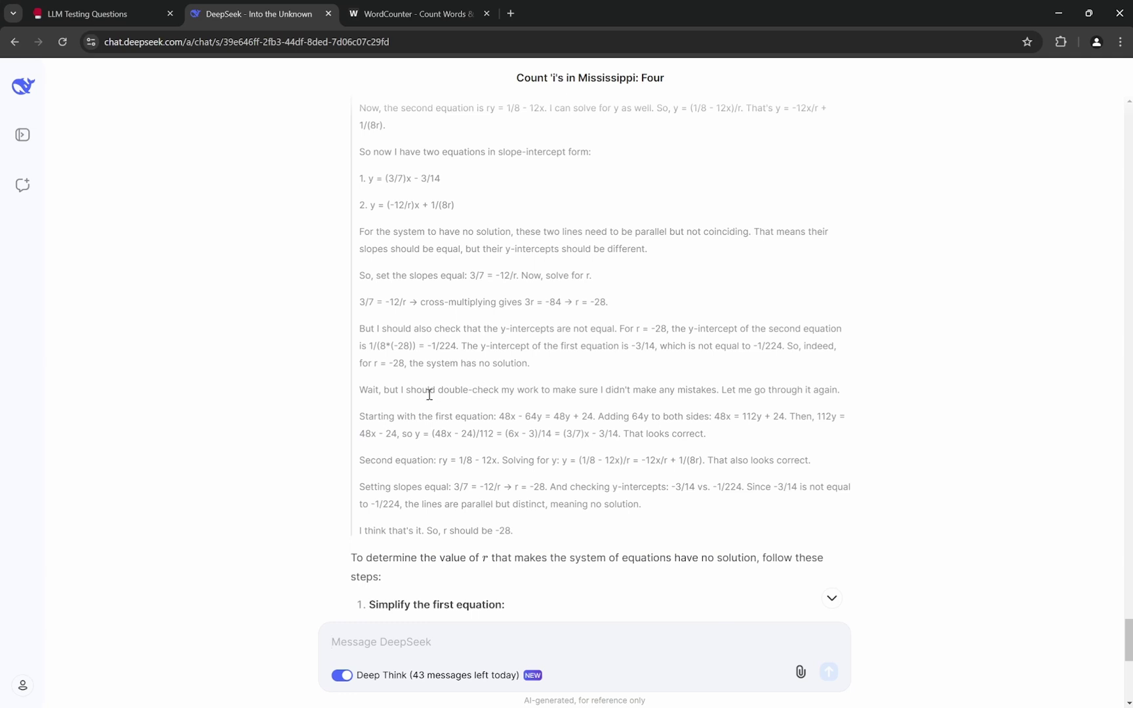
pyautogui.moveTo(428, 391); pyautogui.dragTo(621, 392)
pyautogui.click(621, 391)
pyautogui.scroll(-8, 608, 392)
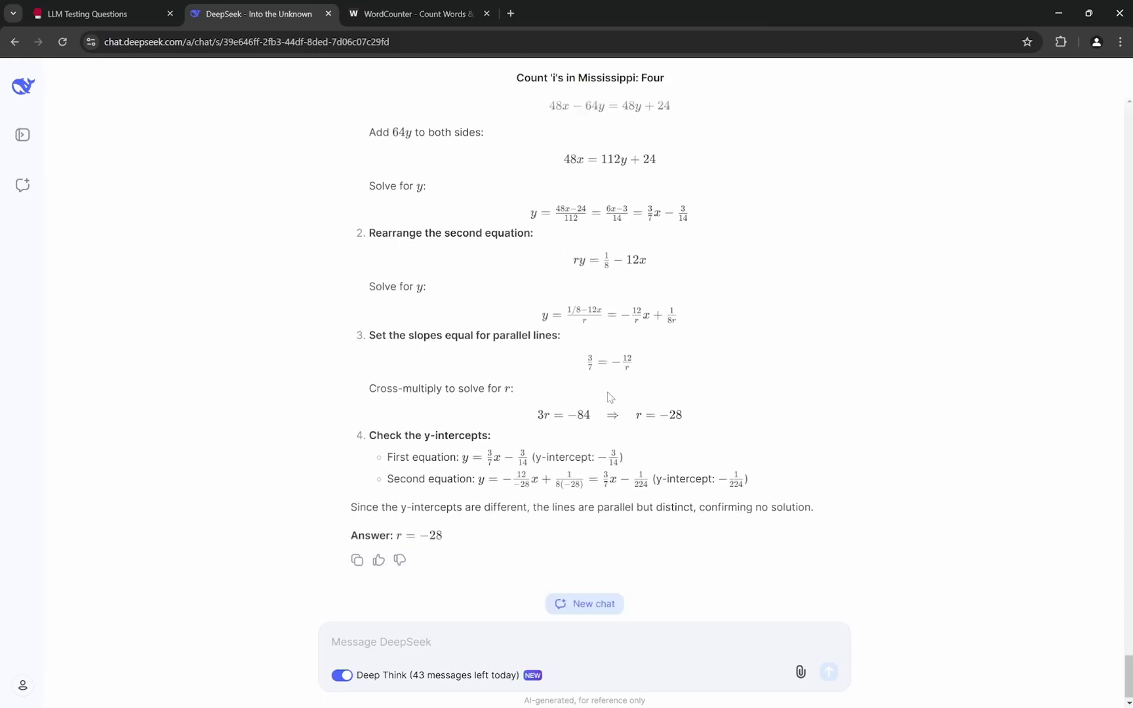